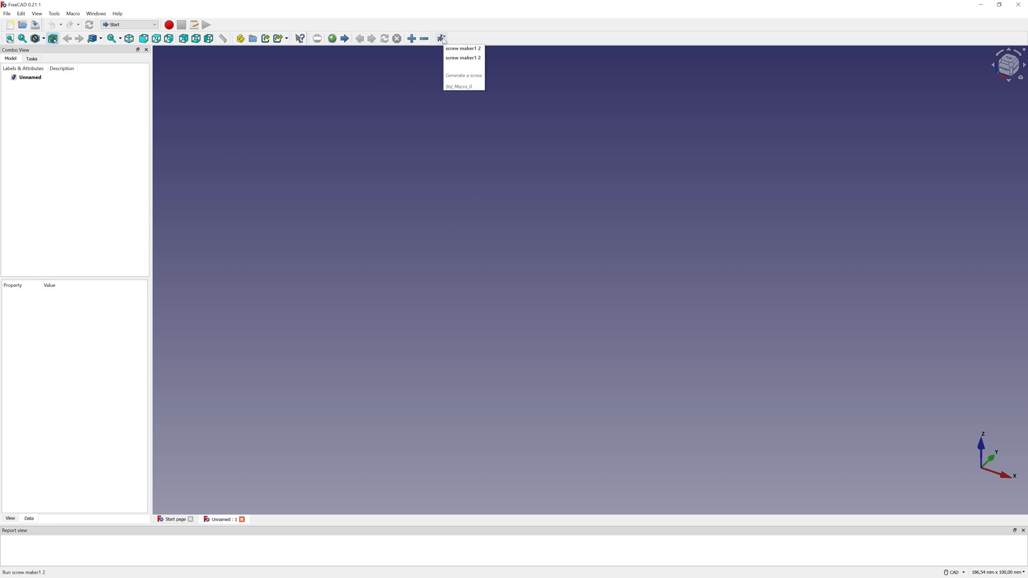
- Find the screw maker1 2 macro in the Addon Manager by searching for "scre" and review its description and usage notes
left_click(54, 13)
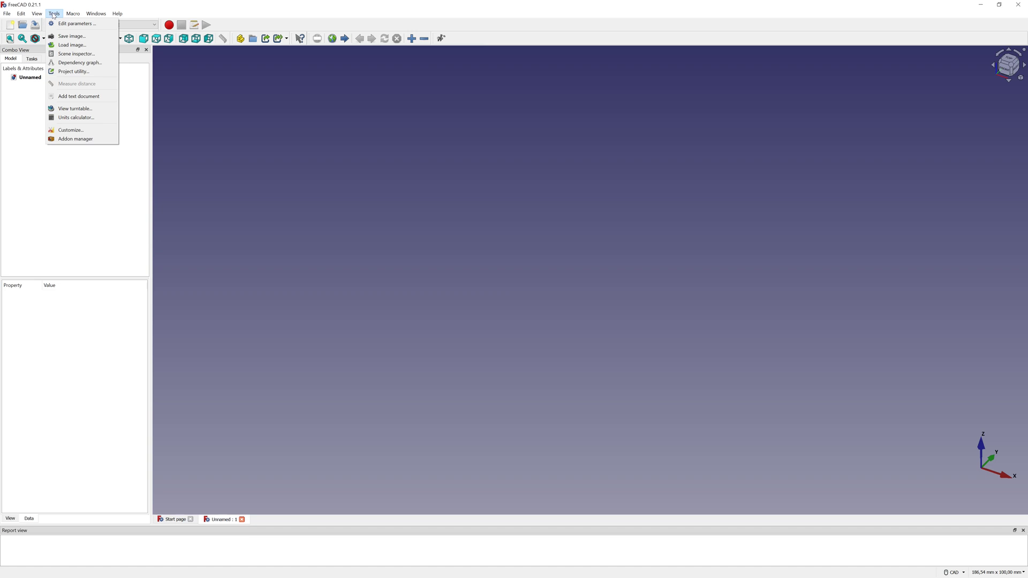
left_click(100, 140)
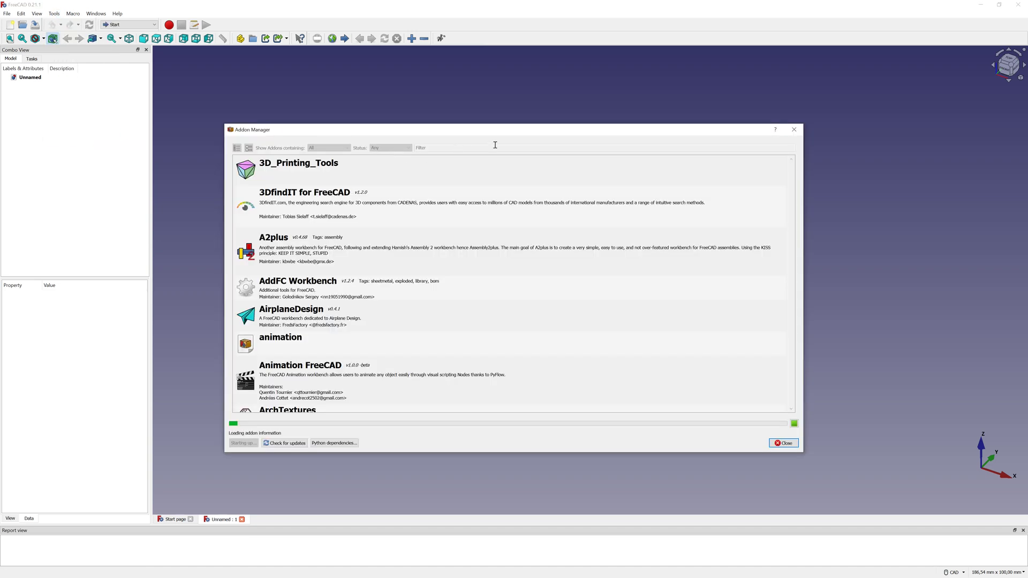
left_click(495, 145)
type("scre")
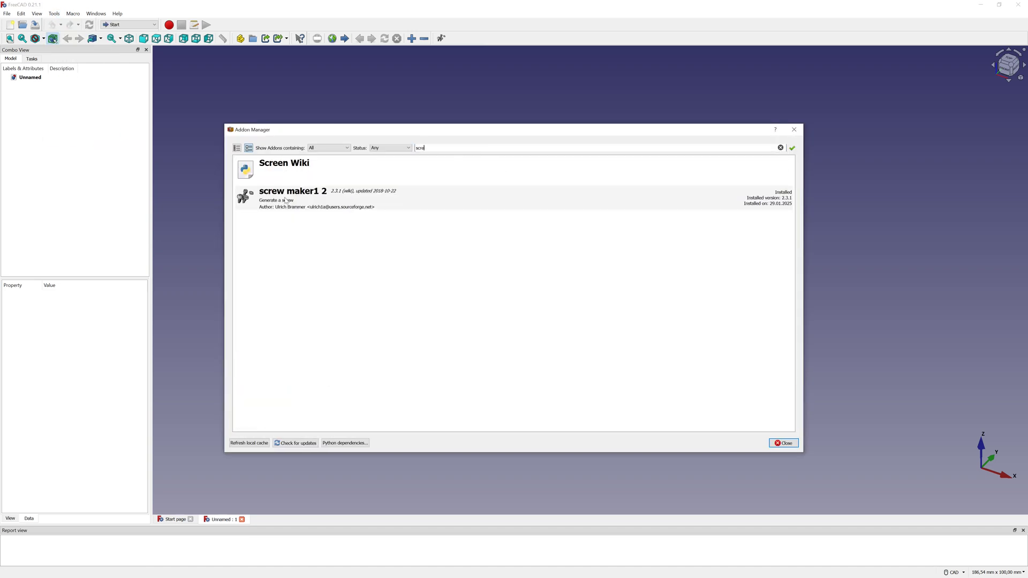
left_click(293, 200)
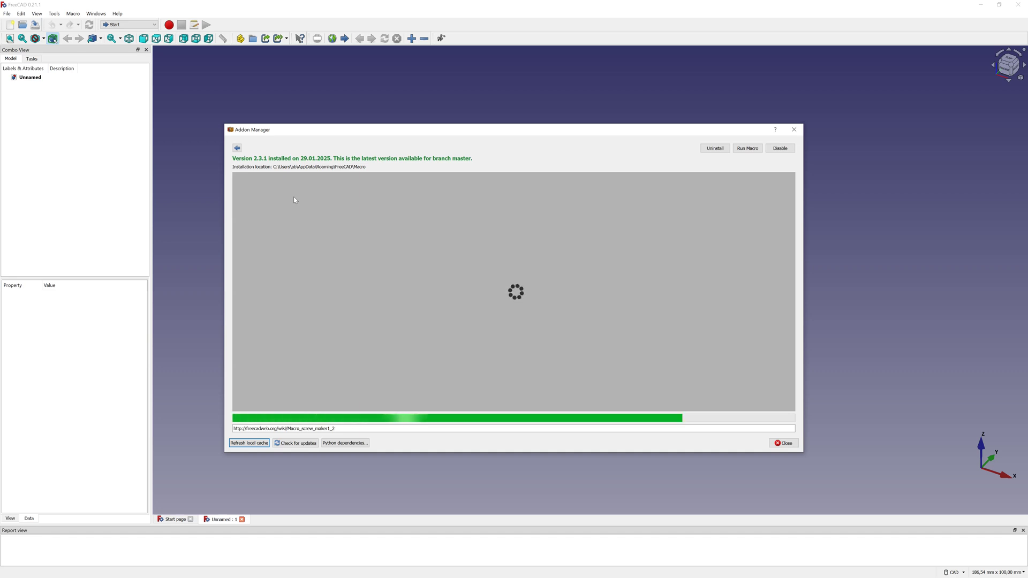
left_click_drag(410, 130, 424, 111)
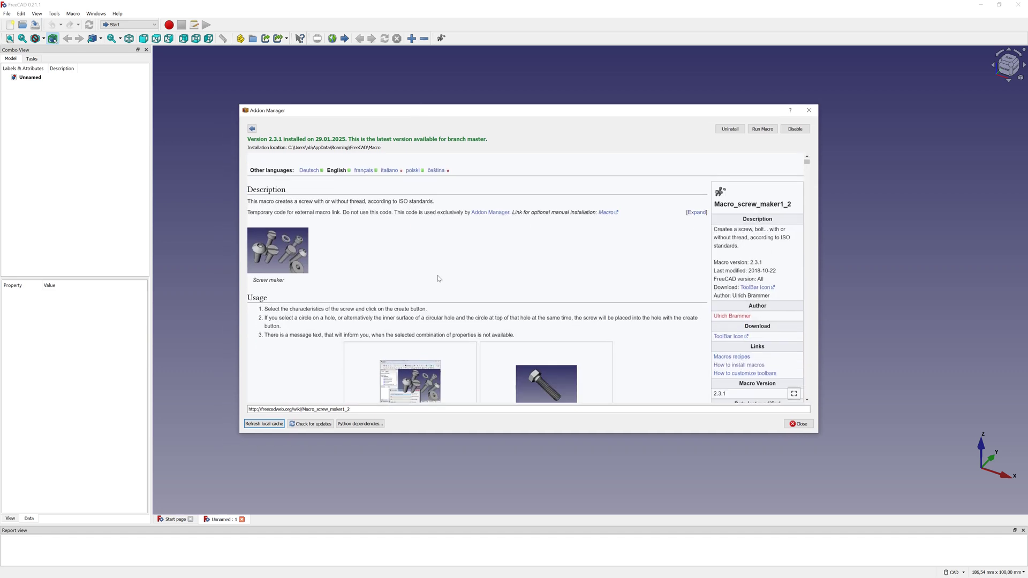
scroll(438, 278, "down", 1)
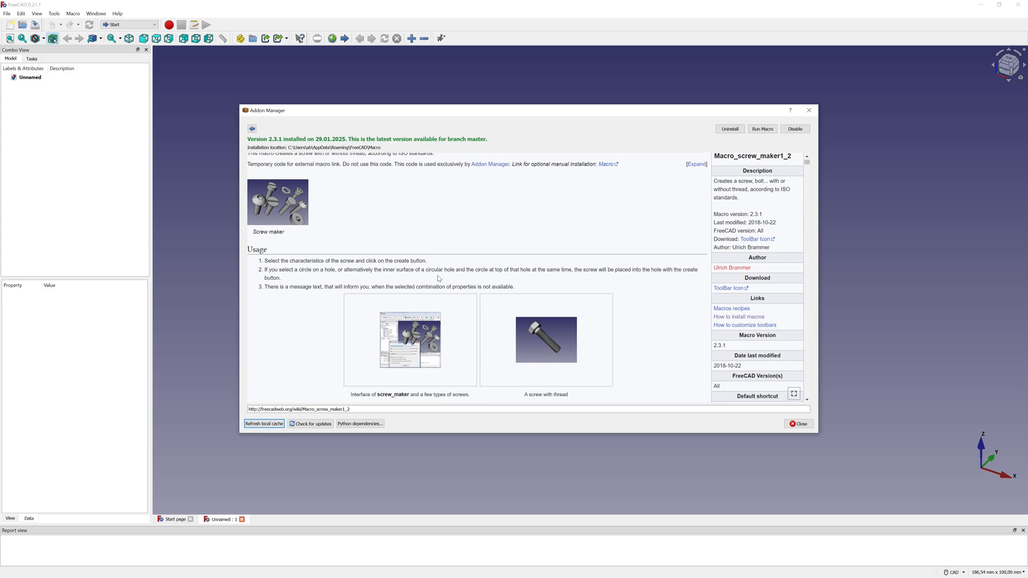
scroll(437, 279, "down", 2)
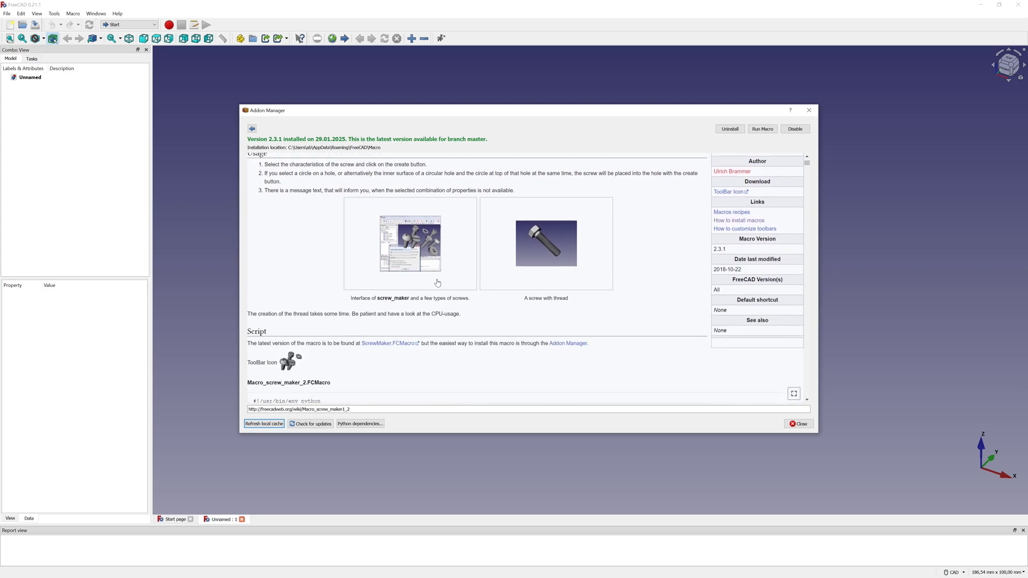
scroll(437, 282, "down", 8)
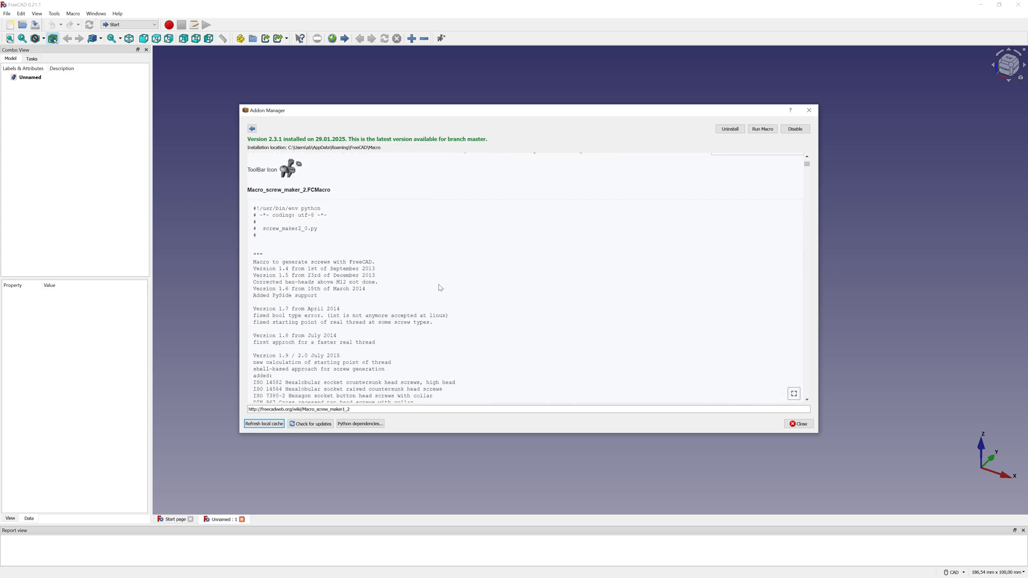
scroll(438, 284, "up", 8)
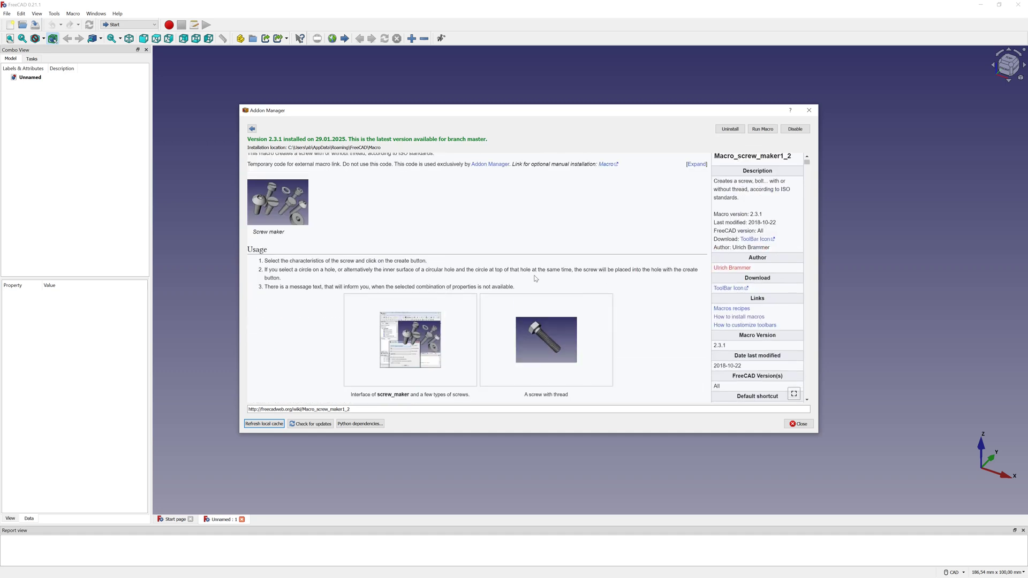
left_click(809, 110)
- Create an ISO4017 hexagon head screw with Screw-Maker, nominal diameter M10, nominal length 20, as a simple screw without thread
left_click(441, 38)
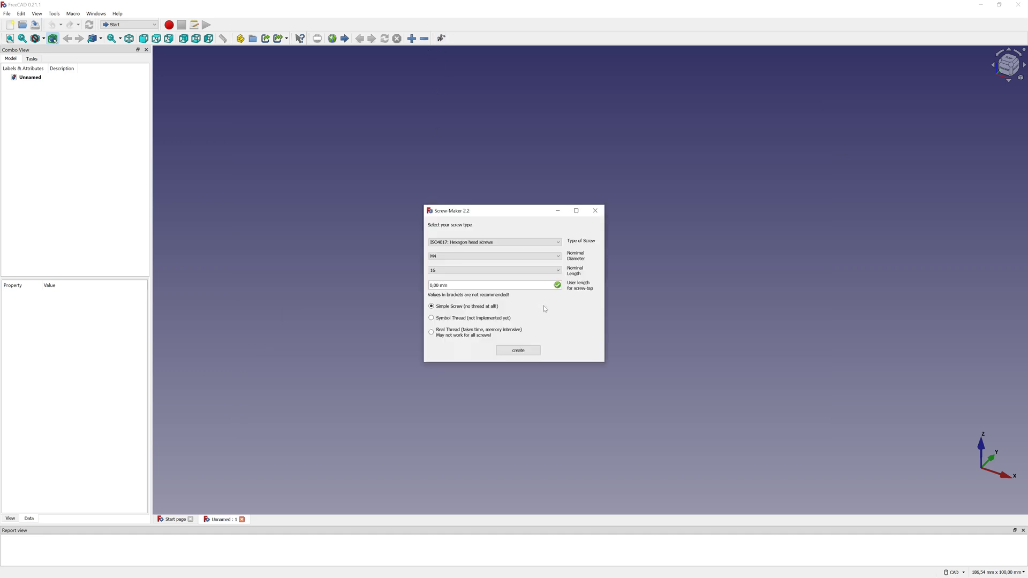
left_click(558, 256)
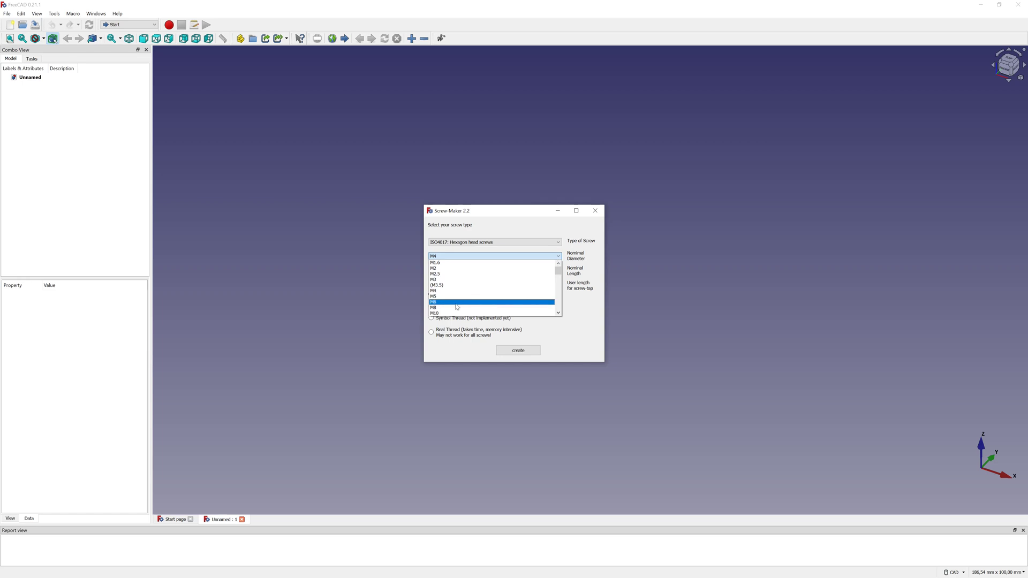
left_click(442, 315)
left_click(539, 273)
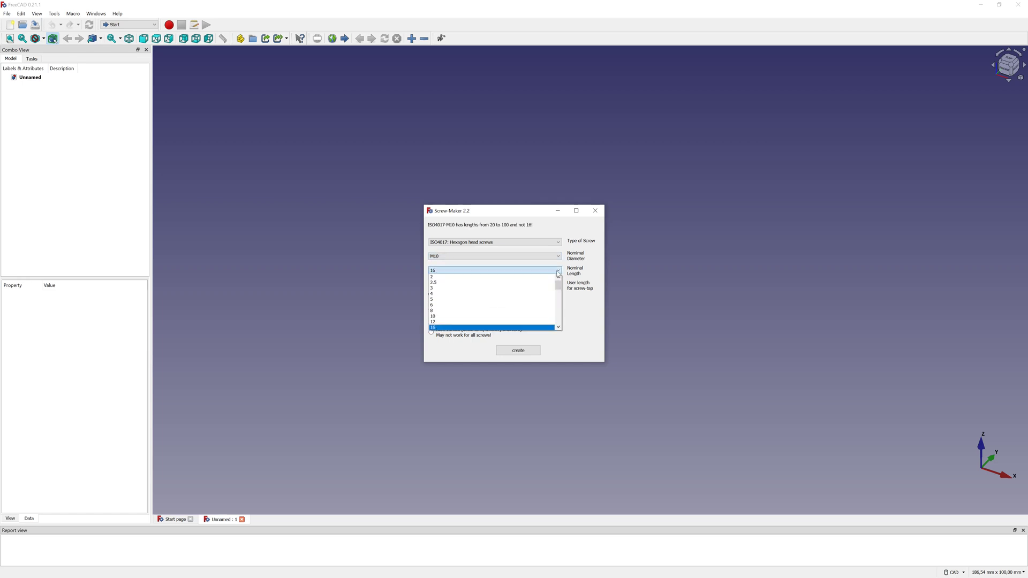
left_click(487, 313)
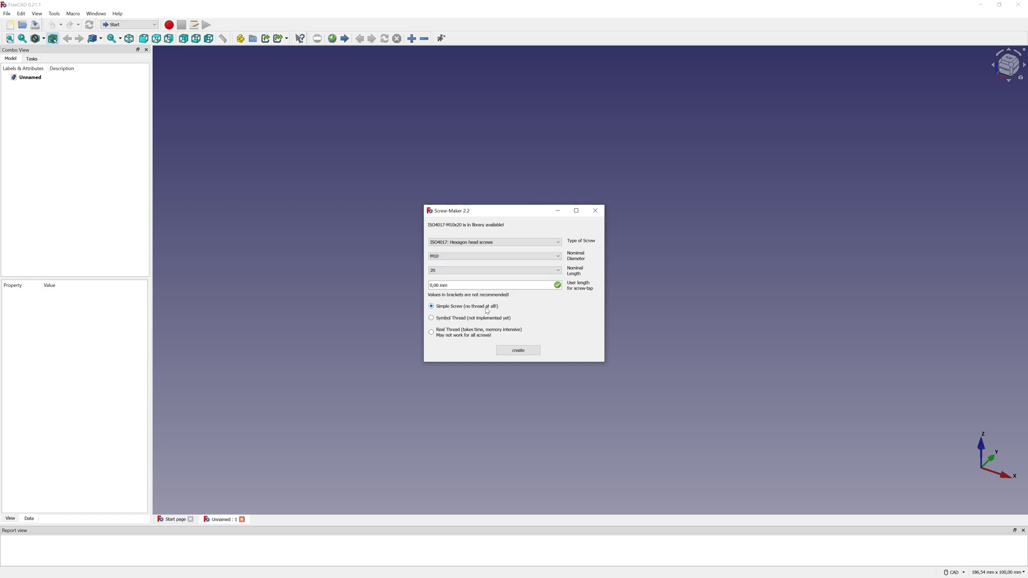
left_click(521, 352)
left_click_drag(526, 211, 322, 206)
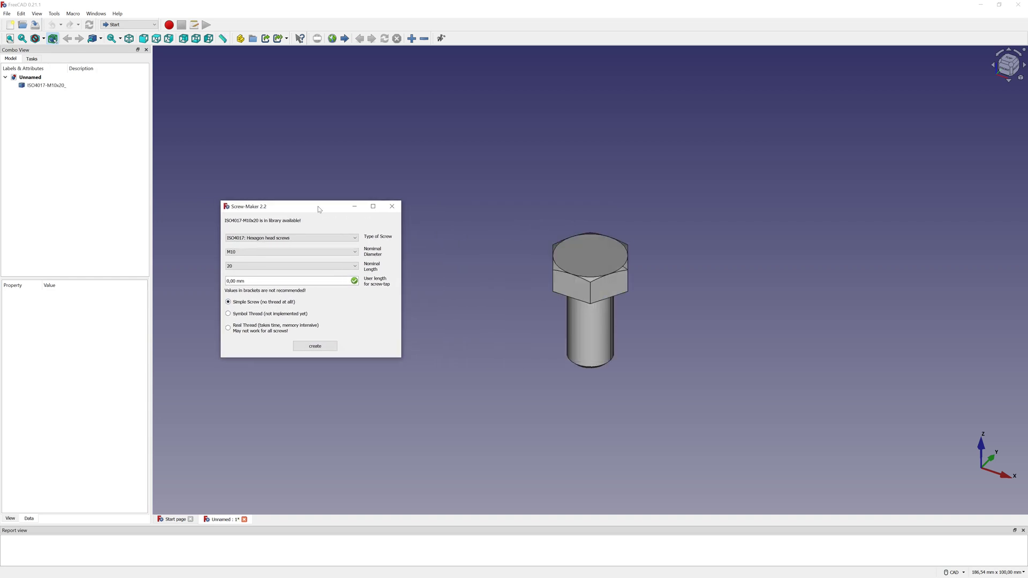
middle_click_drag(516, 262, 673, 435)
scroll(648, 413, "up", 5)
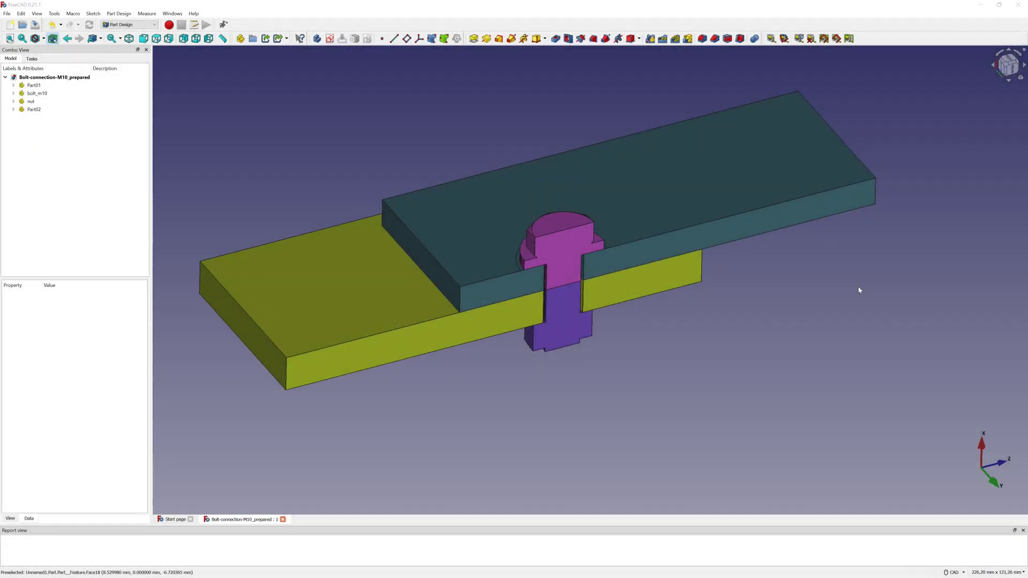
- Examine the components of the Bolt-connection-M10_prepared assembly by highlighting Part01, Part02, bolt_m10 and nut in turn
middle_click_drag(738, 296, 767, 352)
mouse_move(709, 339)
middle_mouse_down()
mouse_move(714, 307)
mouse_move(706, 345)
mouse_move(712, 329)
middle_mouse_up()
left_click(39, 87)
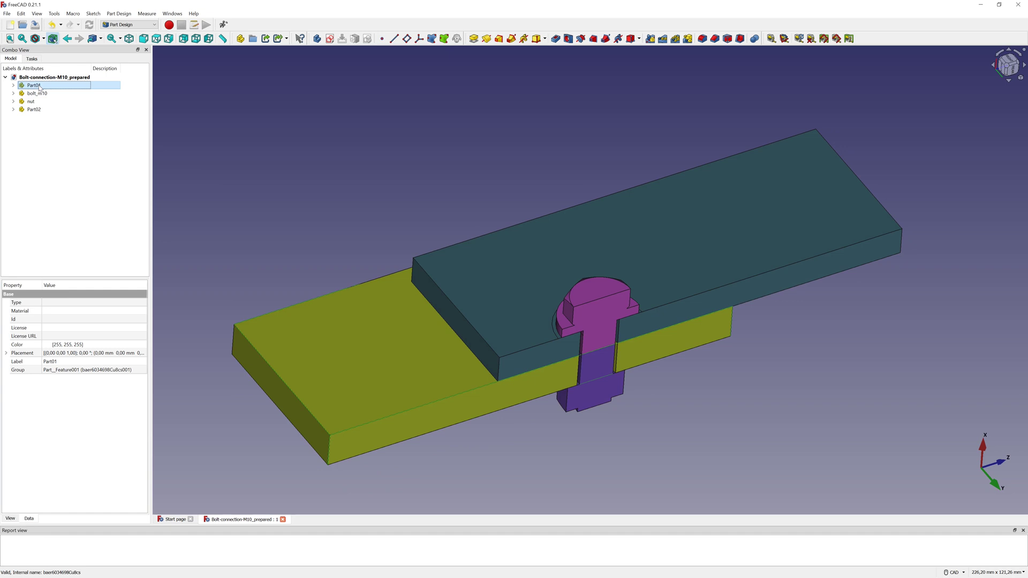
left_click(33, 110)
left_click(36, 94)
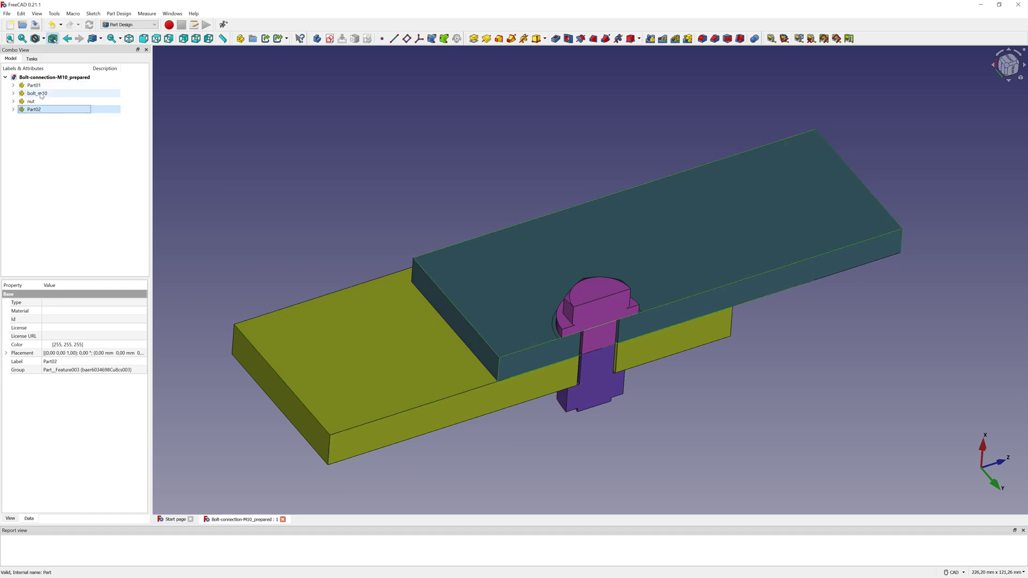
middle_click_drag(592, 372, 561, 315)
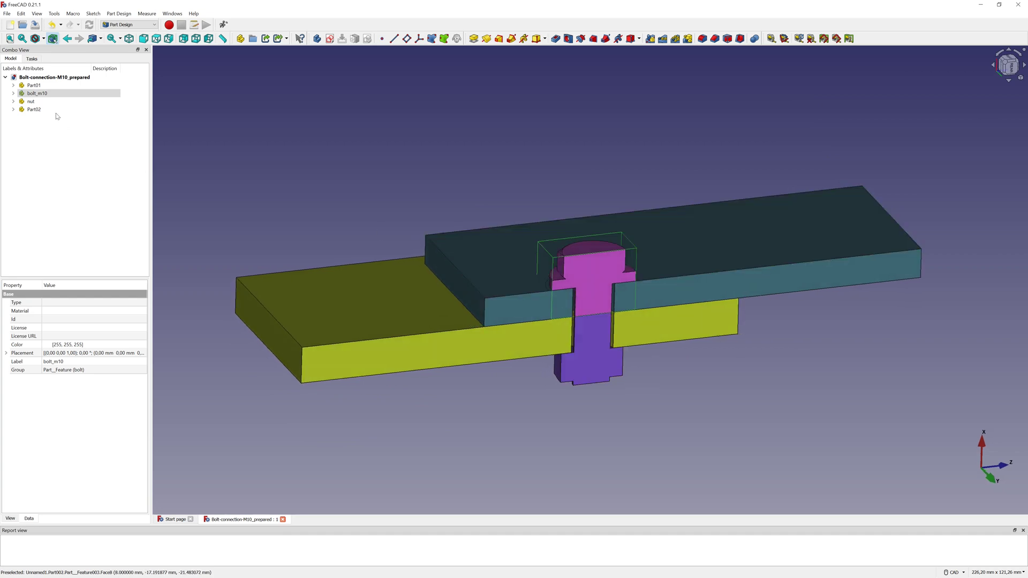
left_click(32, 101)
scroll(514, 301, "down", 1)
scroll(596, 336, "up", 5)
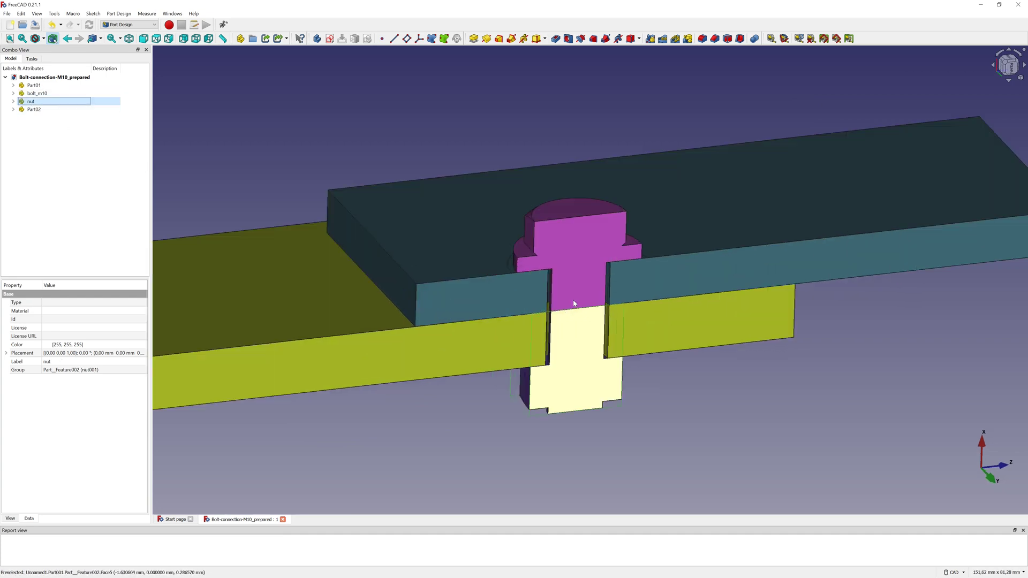
- Inspect the separate contact faces on the plates beneath the bolt head and under the nut
left_click(461, 258)
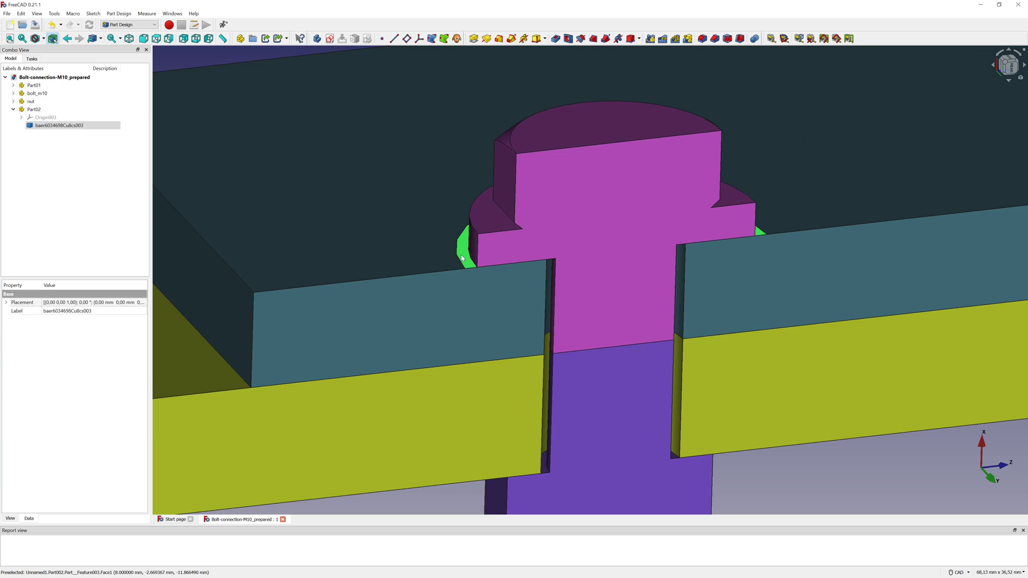
scroll(461, 258, "down", 3)
middle_click_drag(537, 346, 519, 329)
scroll(468, 360, "up", 5)
left_click(469, 359)
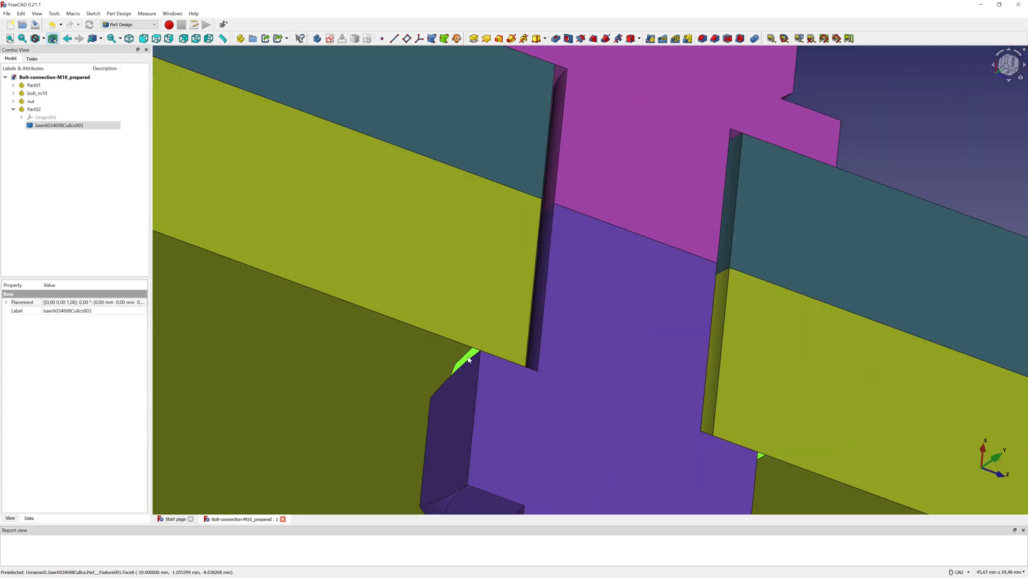
scroll(470, 356, "down", 5)
middle_click_drag(470, 354, 610, 248)
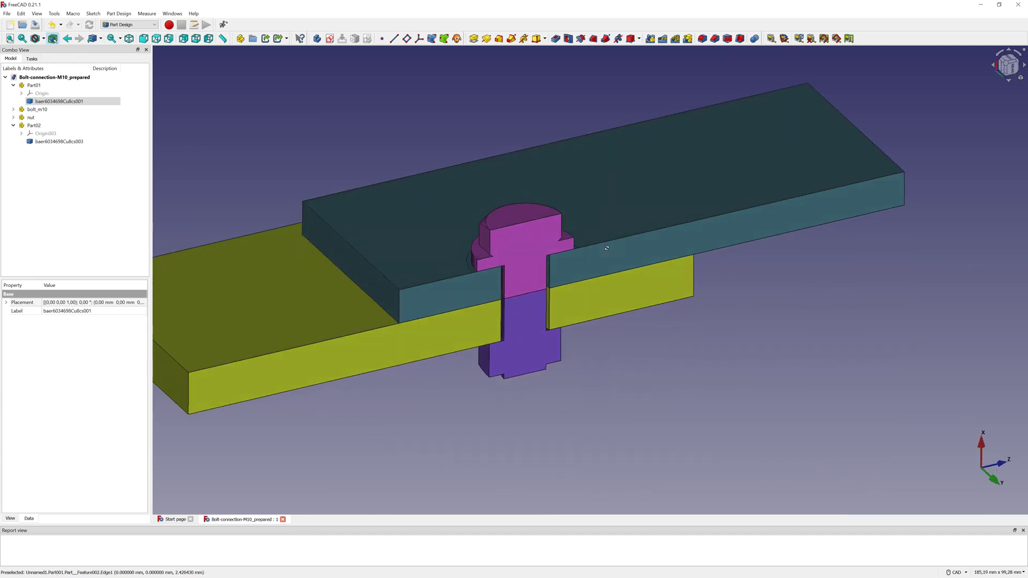
scroll(680, 271, "up", 4)
scroll(680, 271, "down", 6)
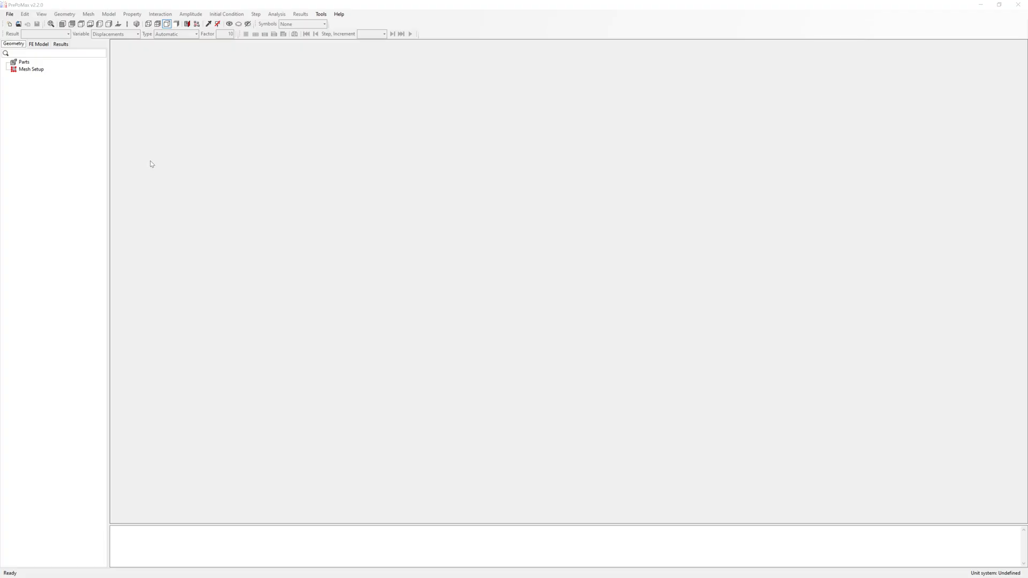
- Switch to PrePoMax and create a new 3D model with the mm, ton, s, °C unit system
left_click(10, 25)
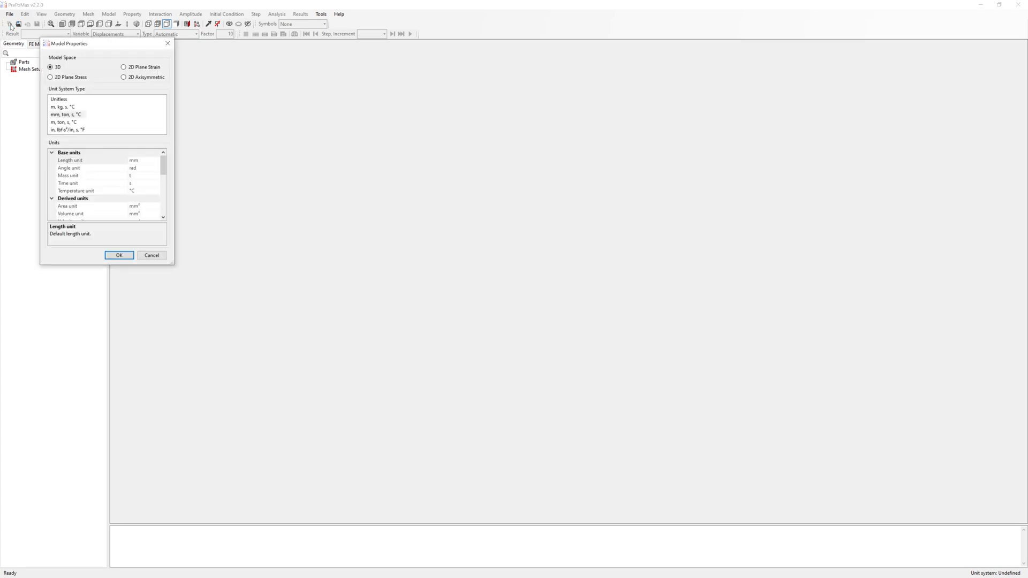
left_click(73, 115)
left_click(118, 256)
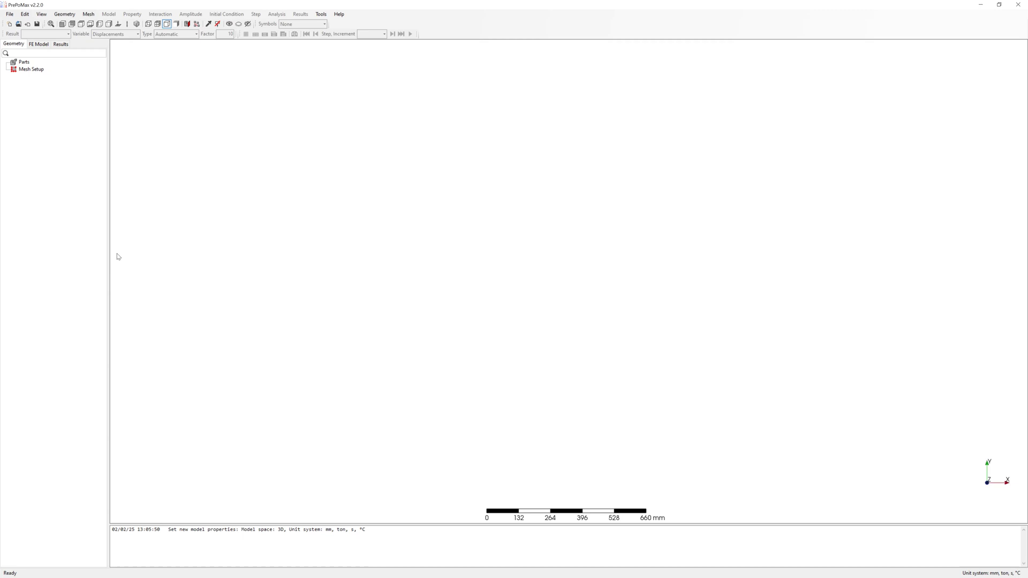
- Import the geometry file Bolt-connection-M10_prepared.stp from the TEMP folder inside the baer-engineering folder
left_click(9, 14)
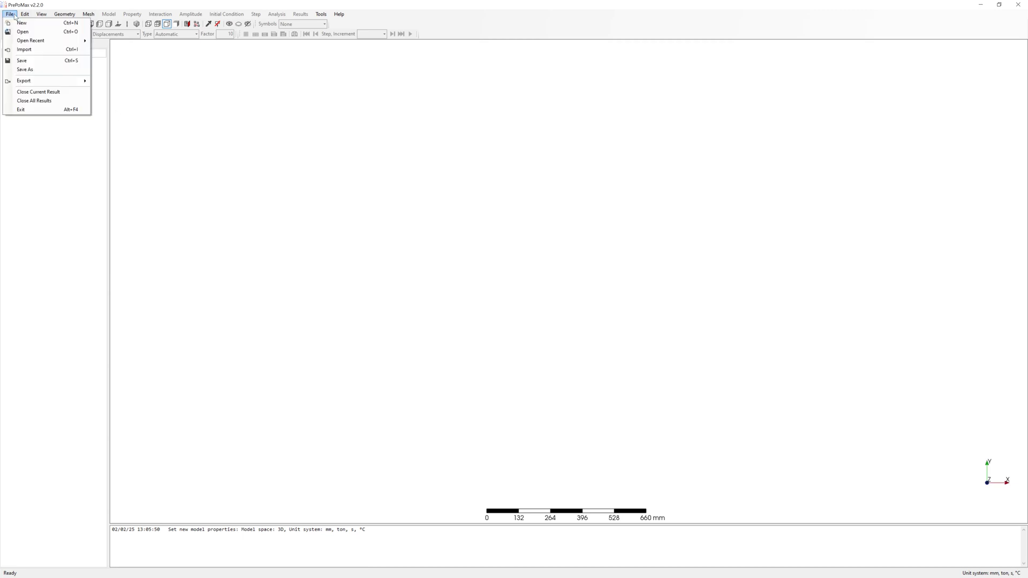
left_click(24, 49)
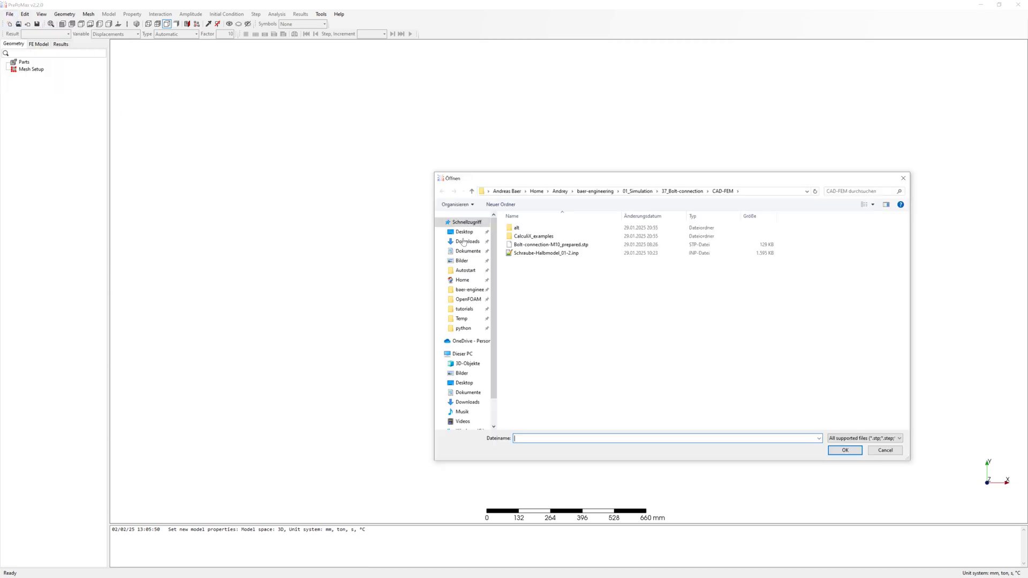
left_click(469, 289)
double_click(525, 312)
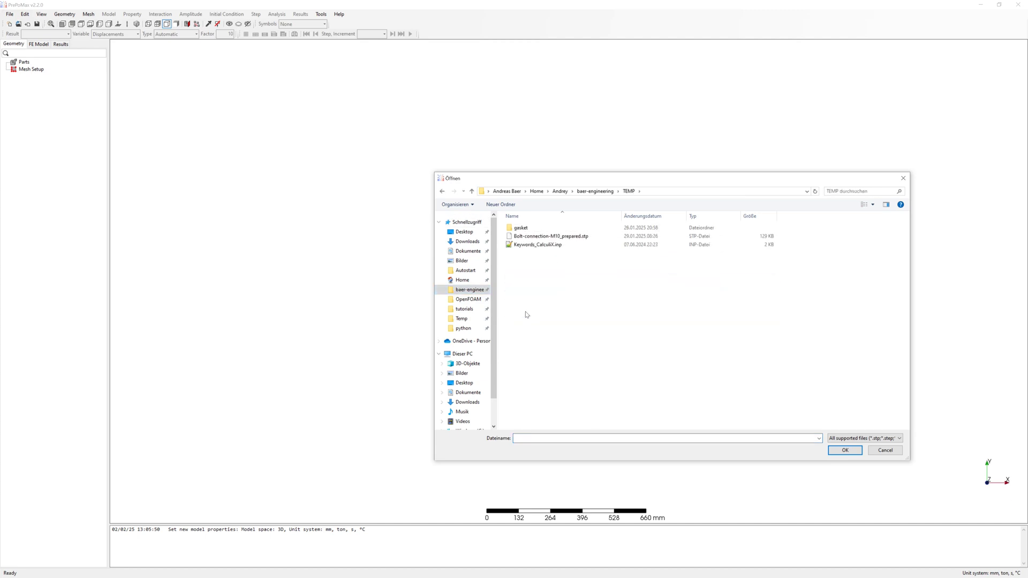
left_click(536, 236)
left_click(845, 449)
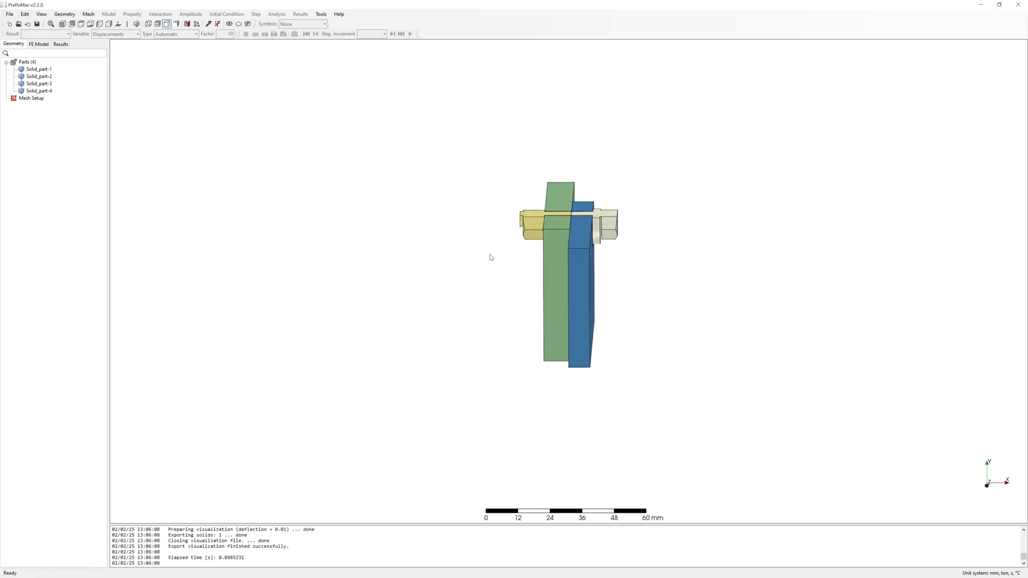
- Identify the imported bodies by highlighting Solid_part-1, Solid_part-2, Solid_part-3 and Solid_part-4 one after another
left_click_drag(459, 261, 605, 148)
middle_click_drag(605, 145, 666, 163)
scroll(603, 297, "up", 2)
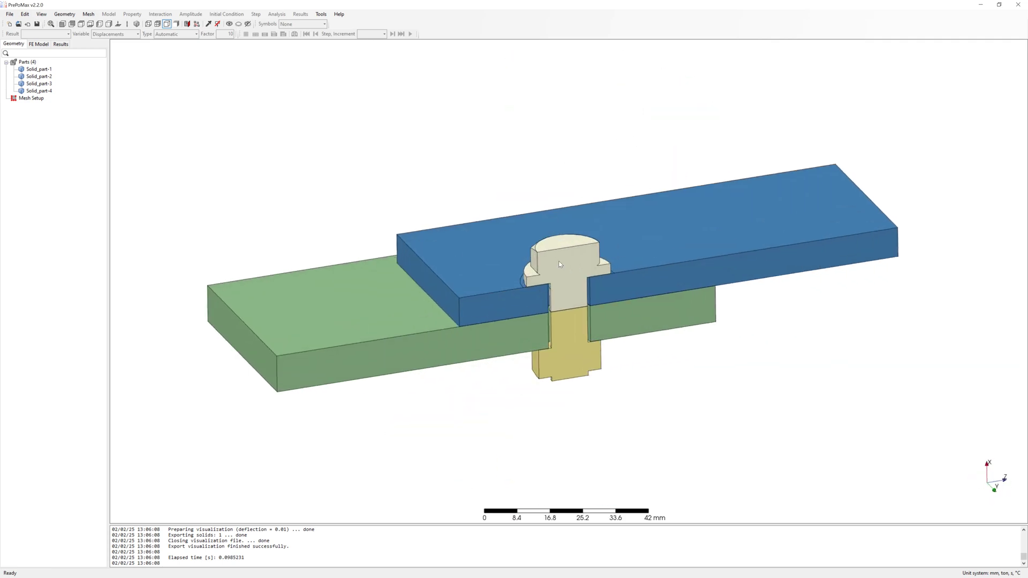
middle_click_drag(558, 262, 607, 298)
left_click_drag(608, 301, 561, 273)
scroll(561, 273, "up", 3)
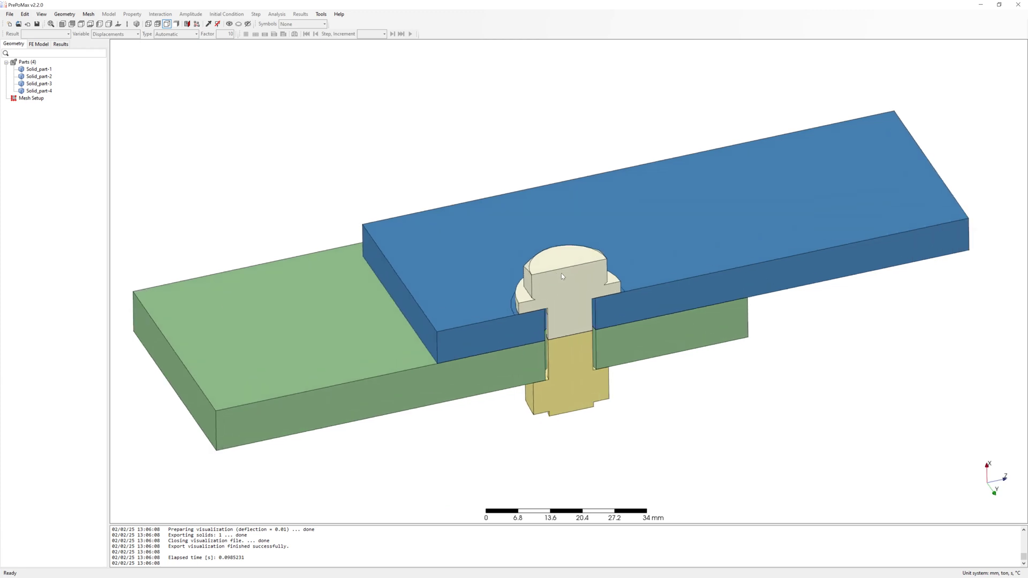
left_click(47, 69)
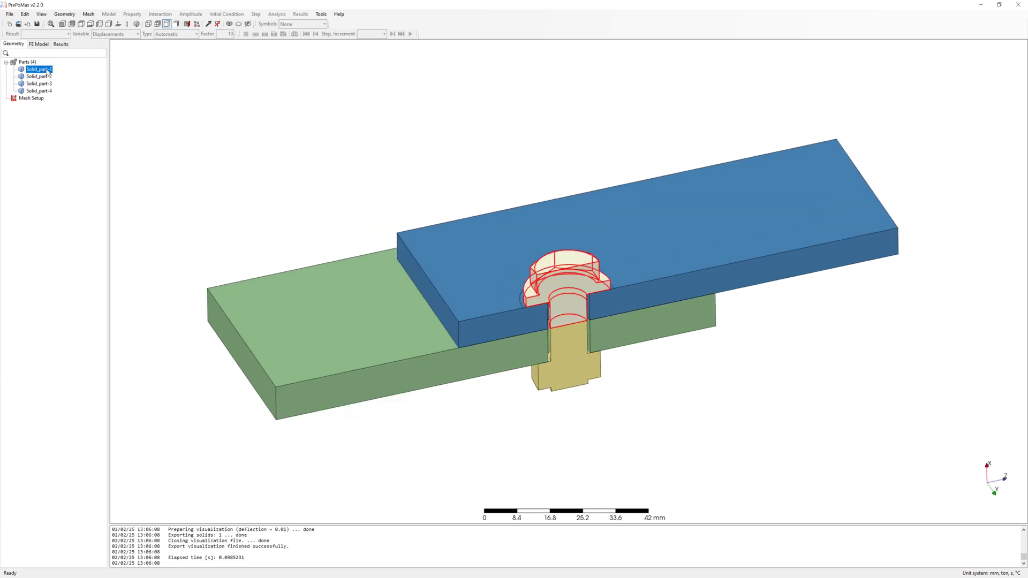
left_click(47, 77)
left_click(48, 84)
left_click(48, 91)
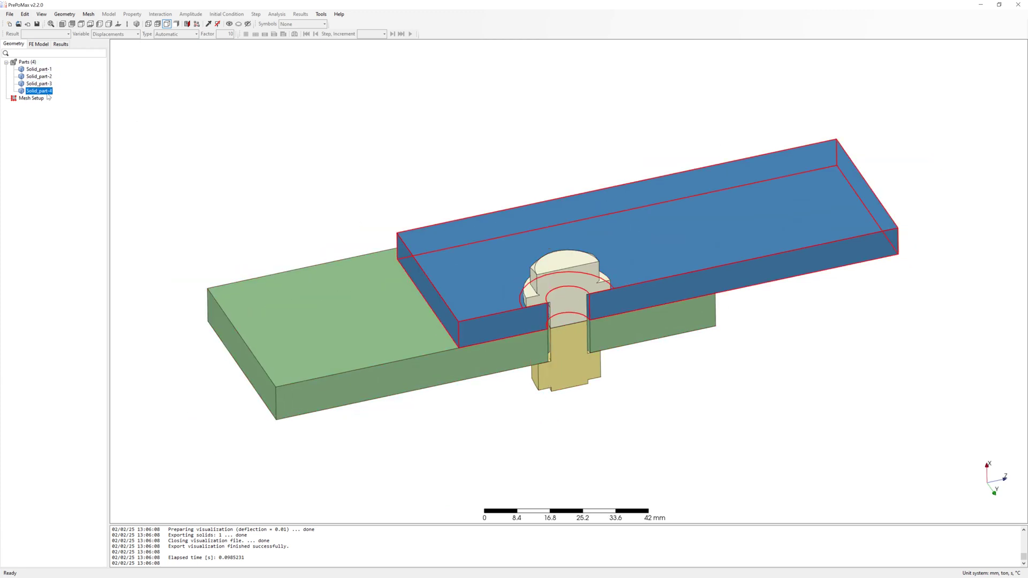
- Combine the bolt bodies Solid_part-1 and Solid_part-3 into one compound part
left_click(46, 70)
left_click(46, 84, "ctrl")
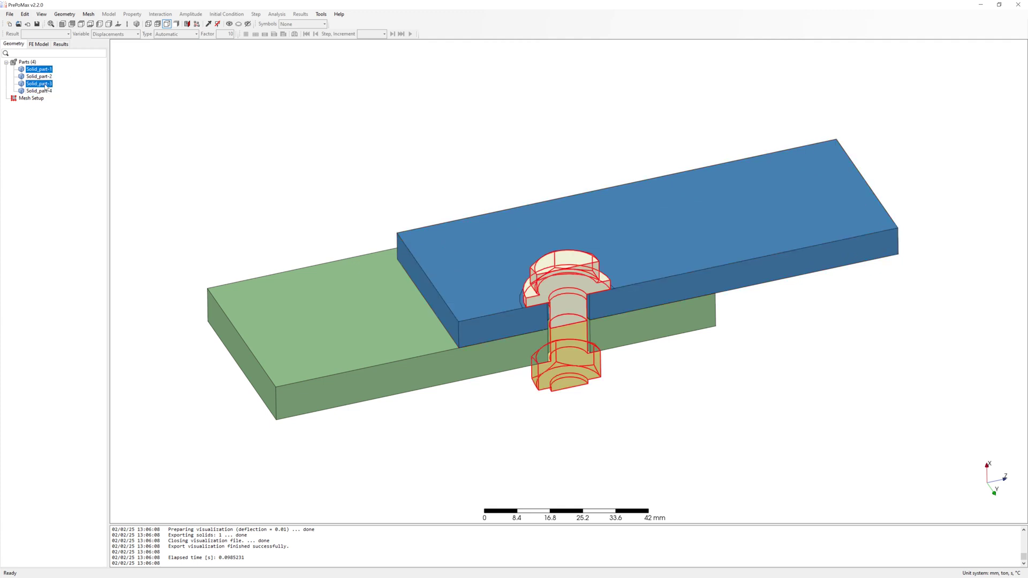
right_click(46, 87)
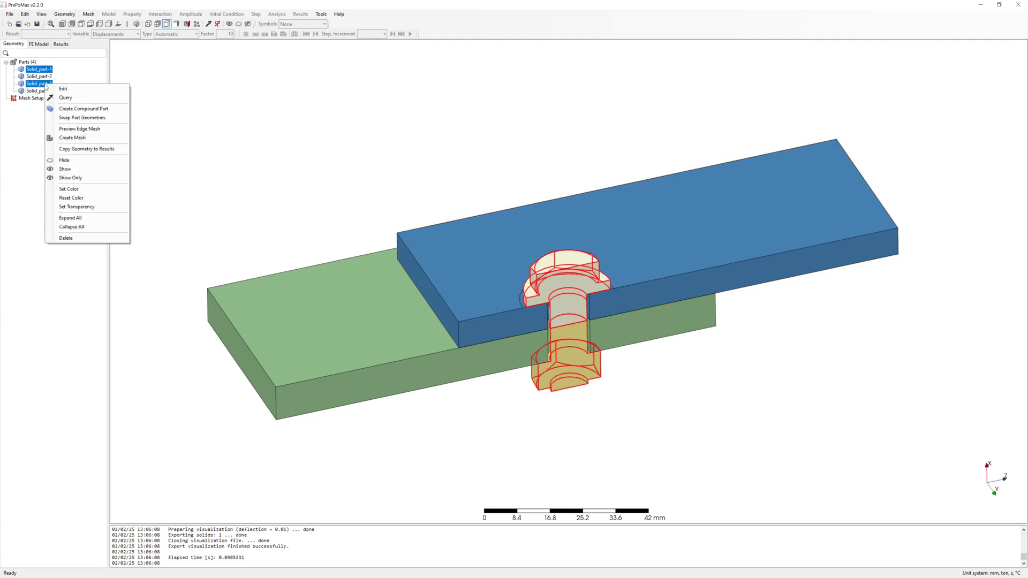
left_click(91, 108)
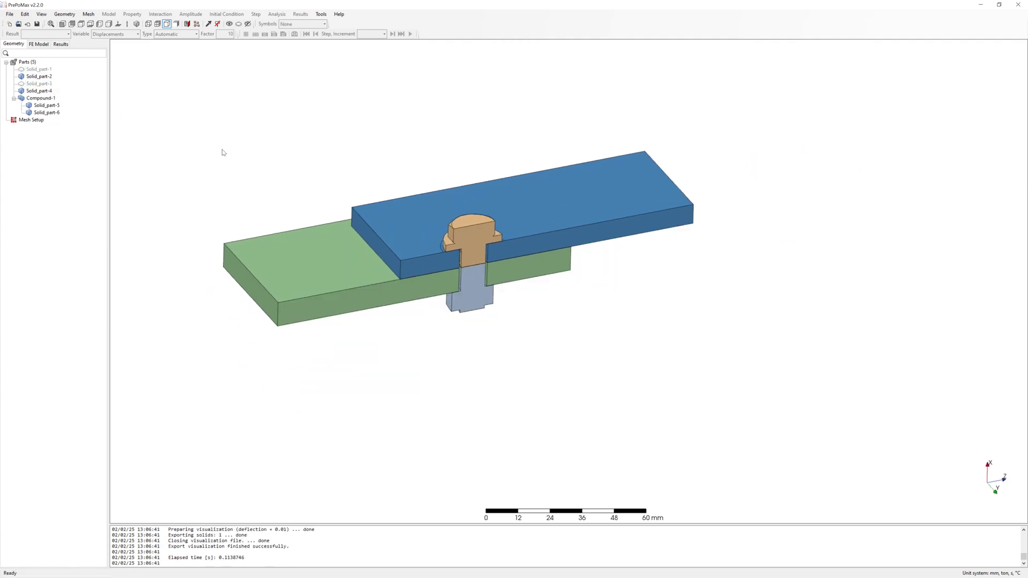
- Add meshing parameters for all visible parts with a maximum element size of 5 mm and a minimum of 1 mm
middle_click_drag(223, 154, 294, 172)
left_click(89, 14)
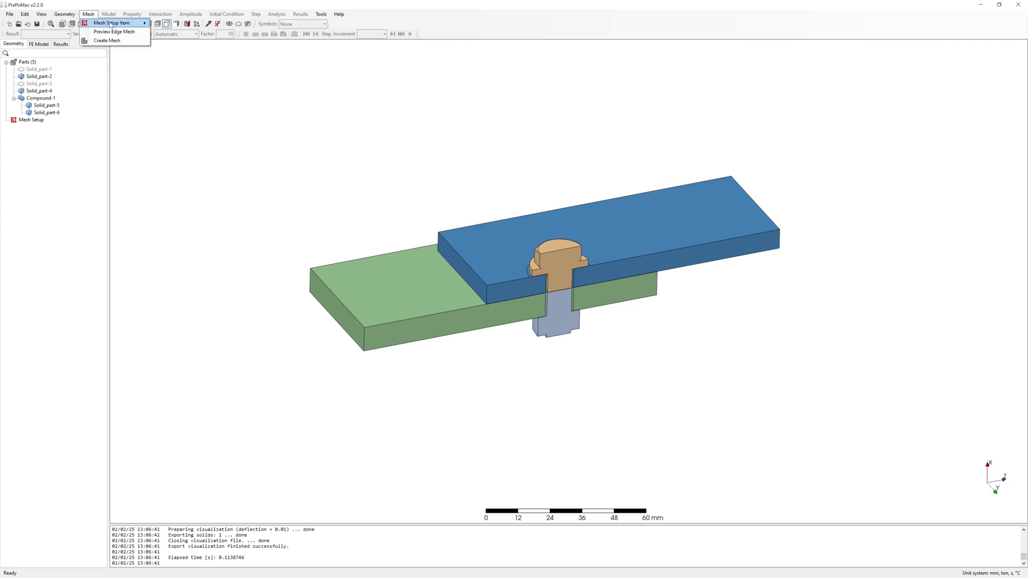
mouse_move(113, 21)
left_click(170, 25)
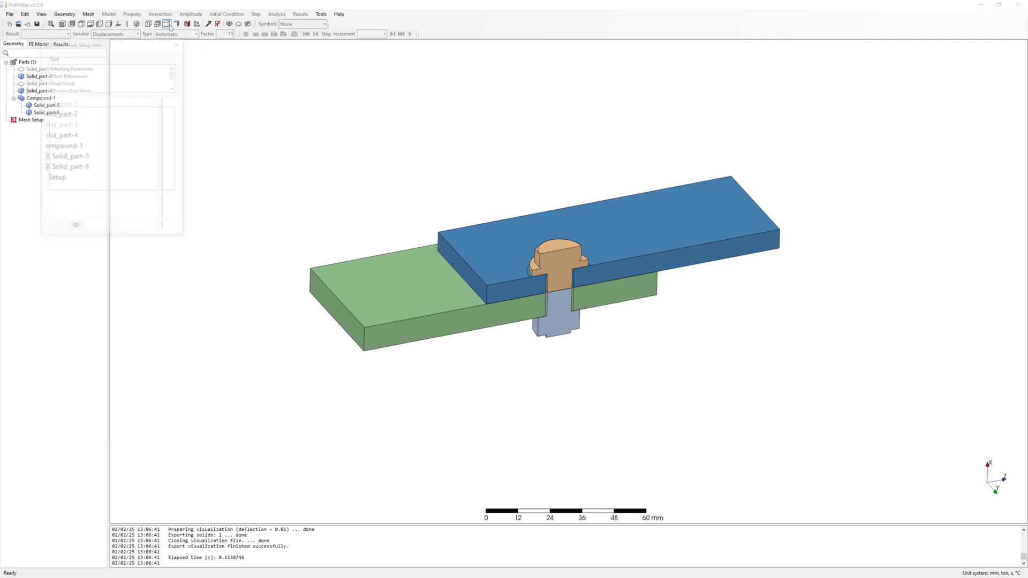
left_click(75, 68)
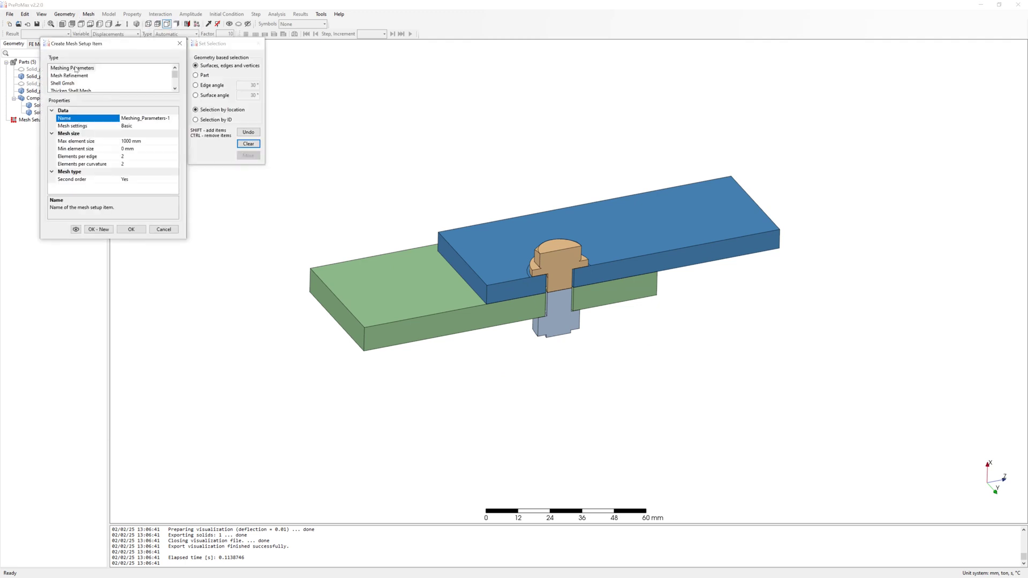
left_click(206, 74)
left_click_drag(282, 107, 846, 396)
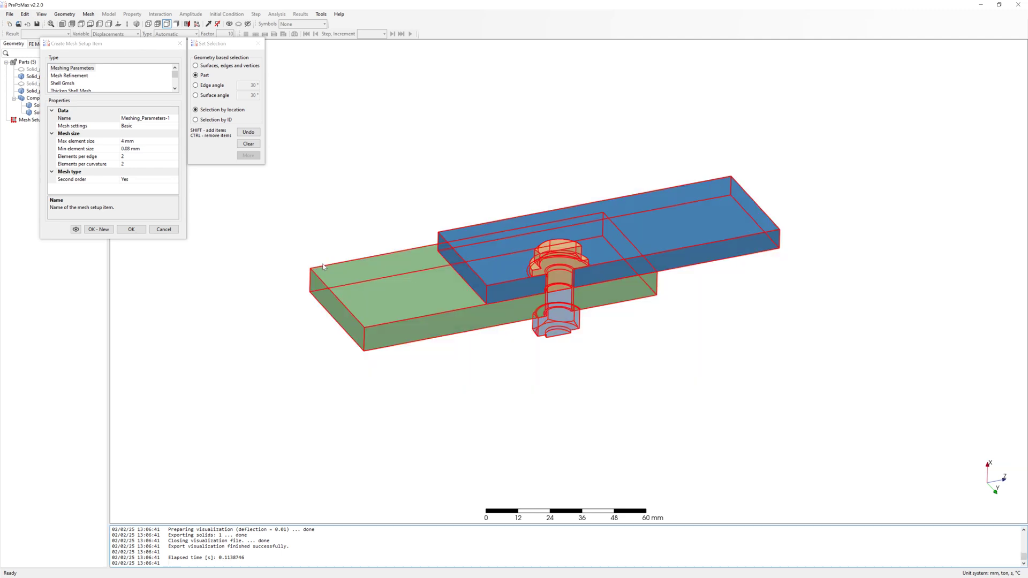
left_click(123, 140)
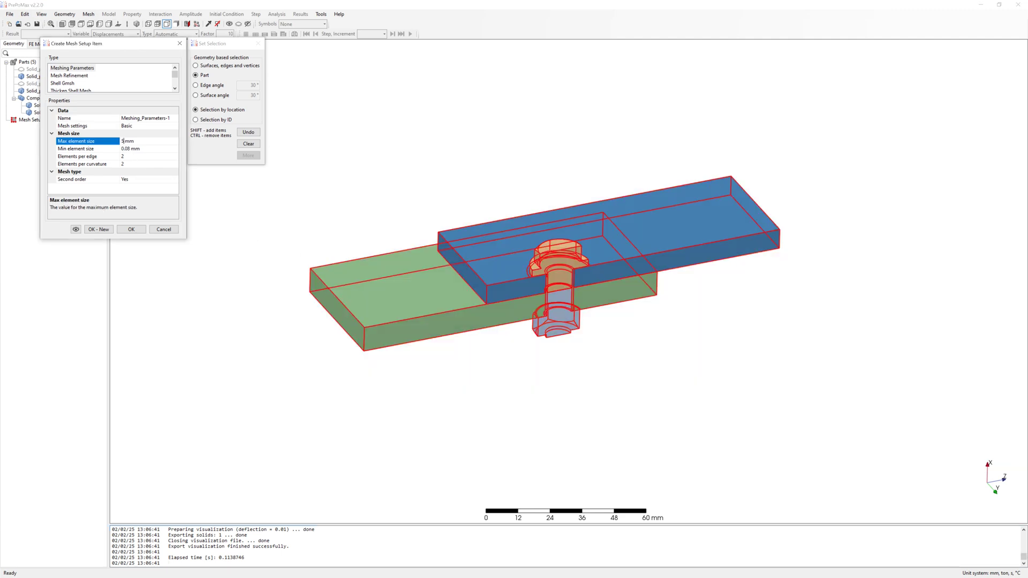
left_click(129, 149)
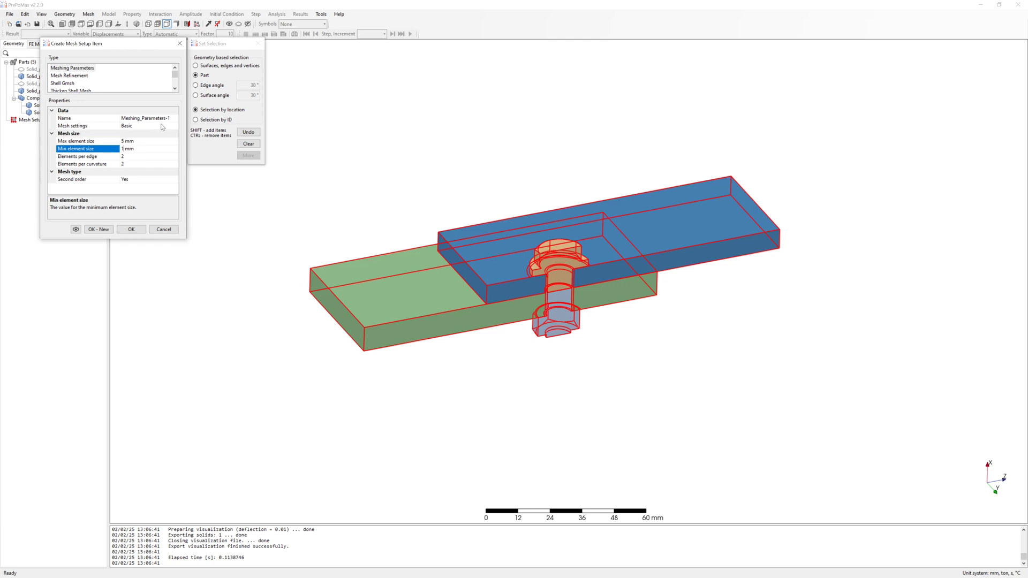
left_click(103, 229)
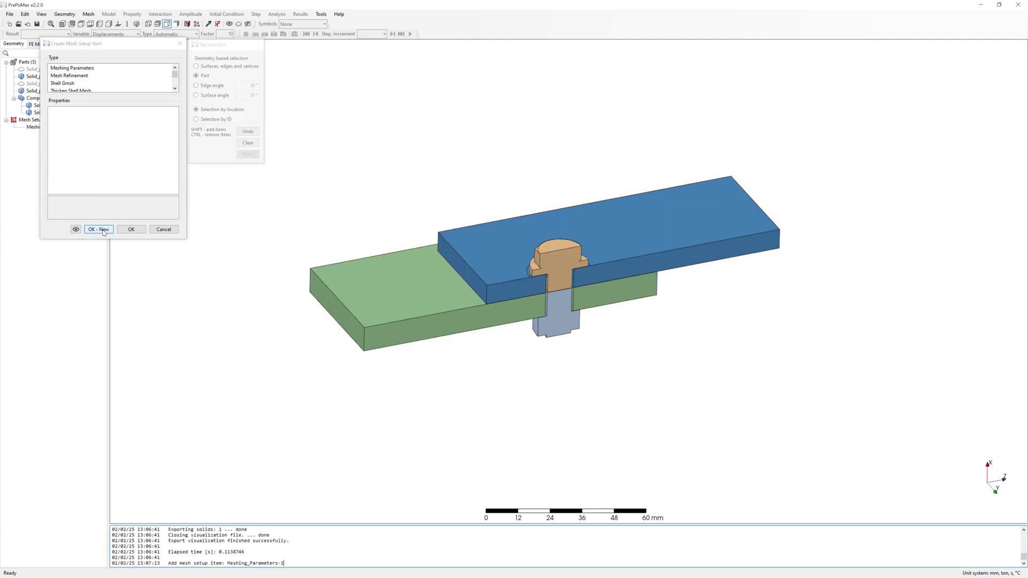
- Add a mesh refinement with 2 mm element size on the plates' contact faces beneath the bolt head and at the nut
left_click(75, 75)
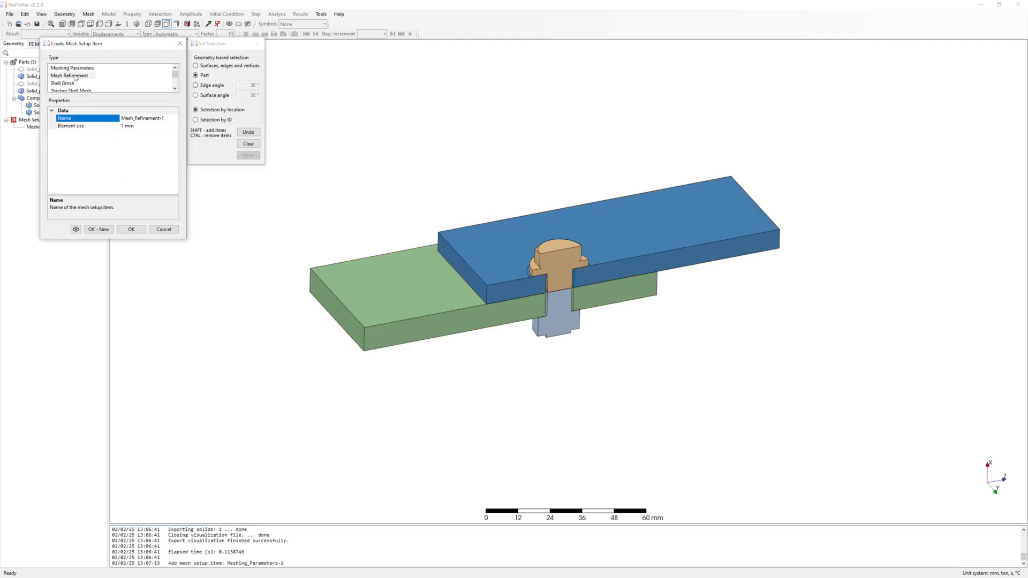
left_click(206, 68)
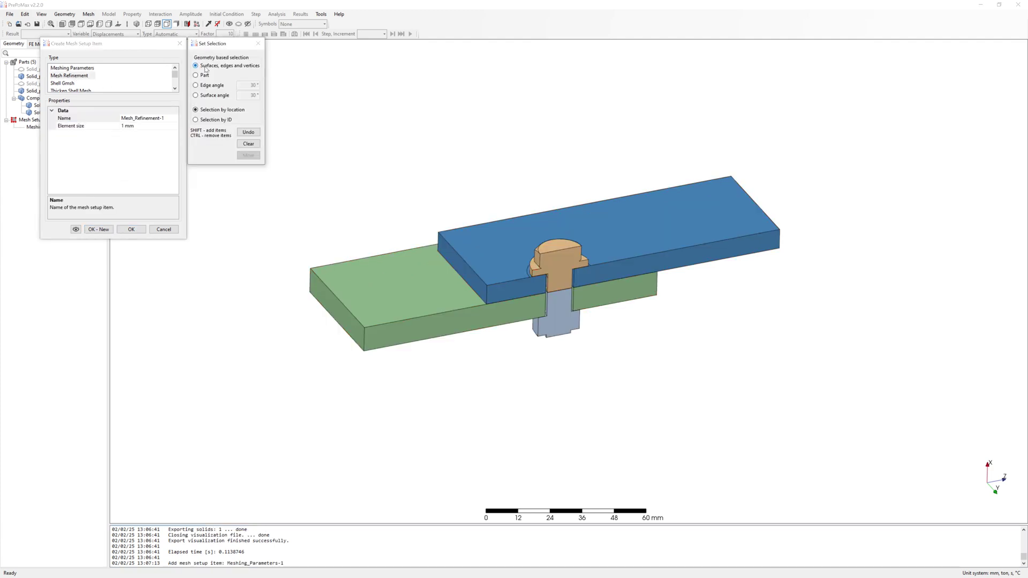
scroll(511, 275, "up", 5)
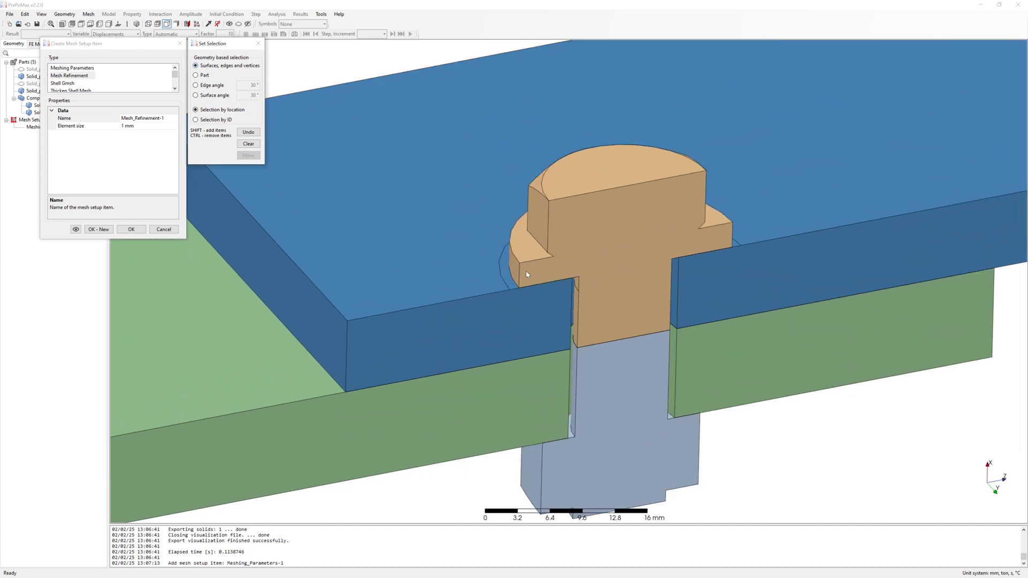
left_click(508, 281)
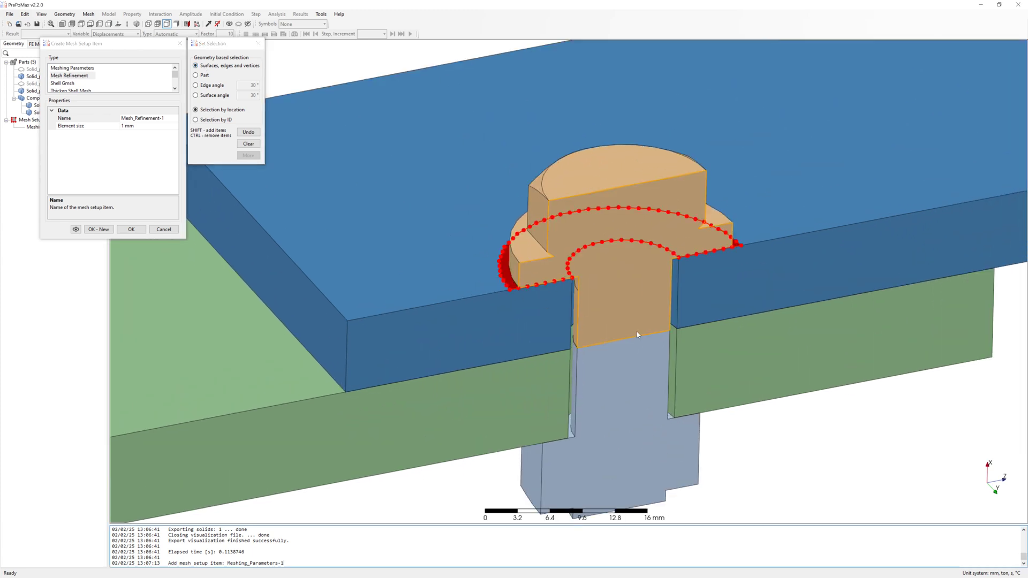
middle_click_drag(637, 328, 626, 281)
scroll(507, 239, "up", 3)
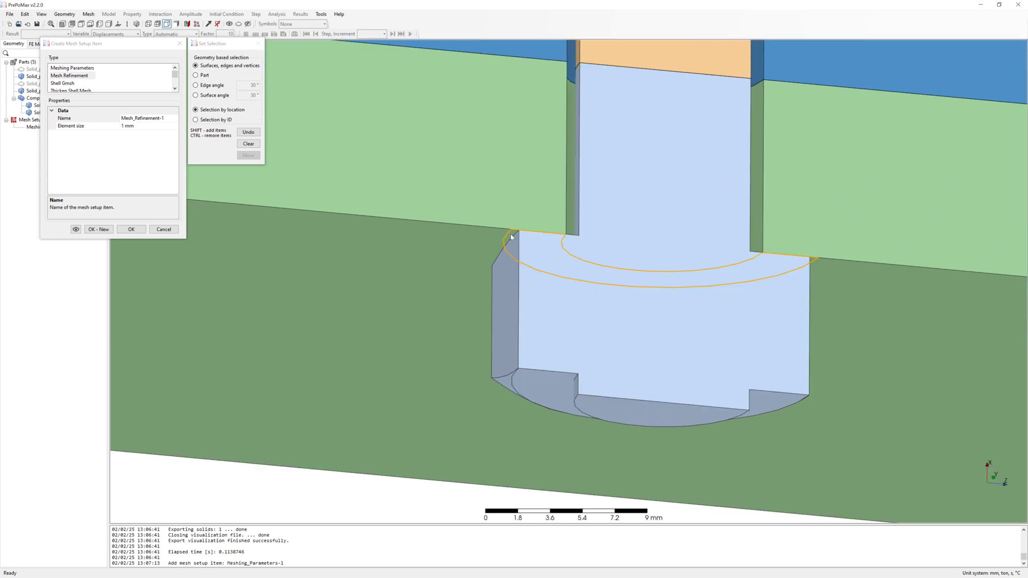
left_click(511, 237, "shift")
scroll(511, 238, "down", 6)
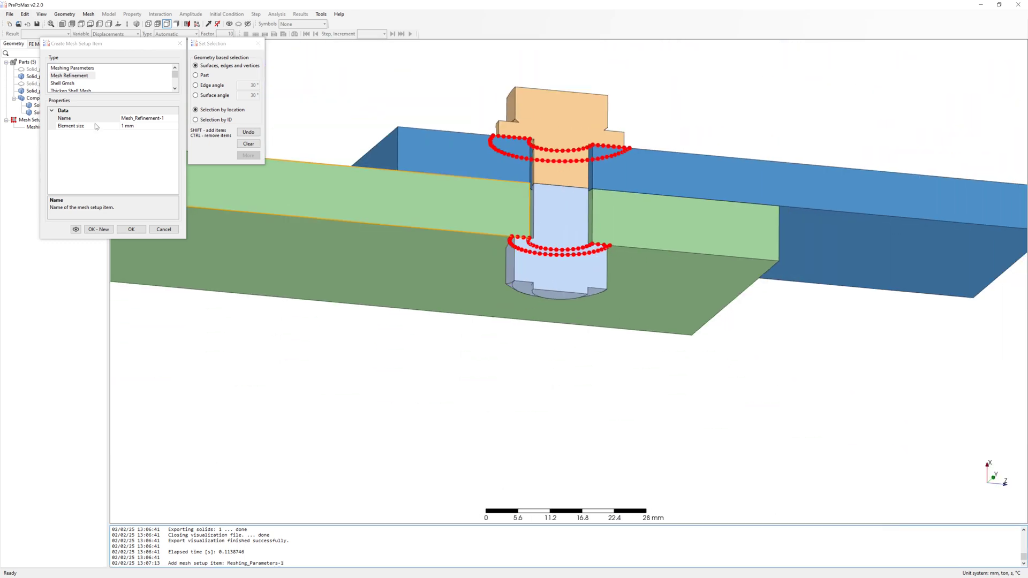
left_click(124, 126)
key("Delete")
type("2")
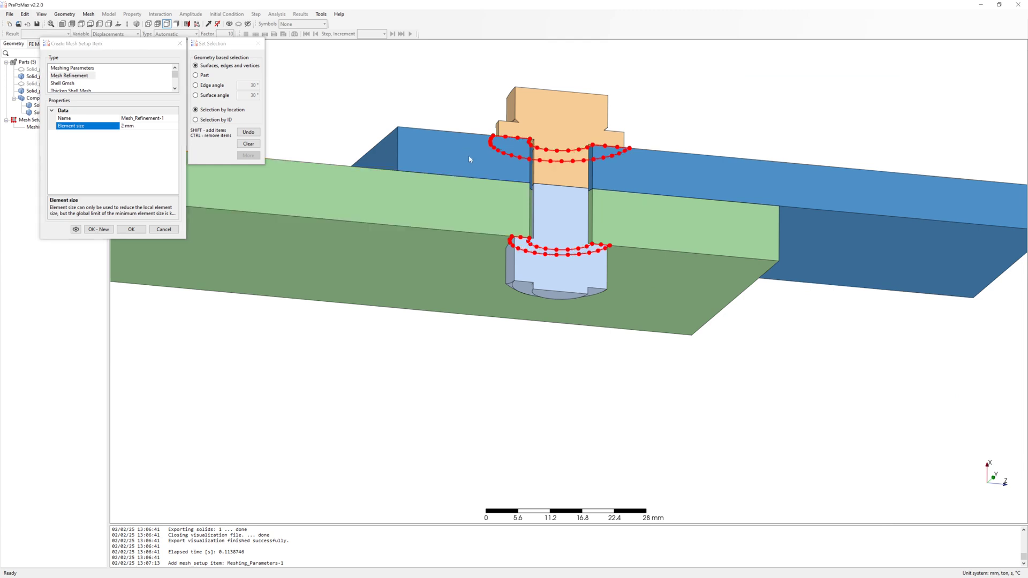
middle_click_drag(470, 159, 477, 182)
left_click(99, 230)
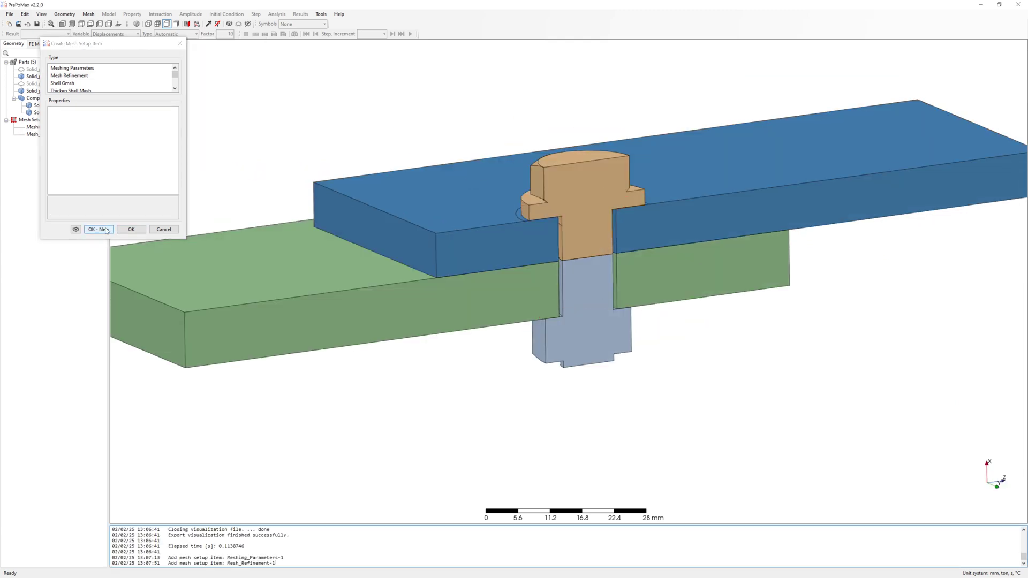
- Add a second mesh refinement with 1 mm element size on the contact faces of the bolt head and the nut
left_click(81, 76)
middle_click_drag(583, 161, 590, 173)
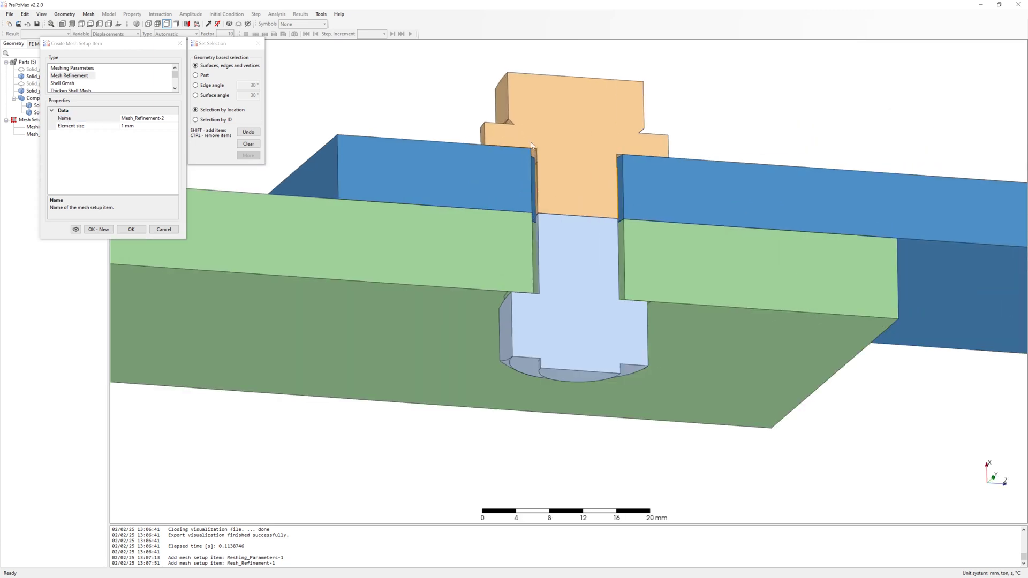
scroll(532, 144, "up", 3)
left_click(534, 154)
scroll(557, 182, "down", 3)
middle_click_drag(599, 219, 615, 299)
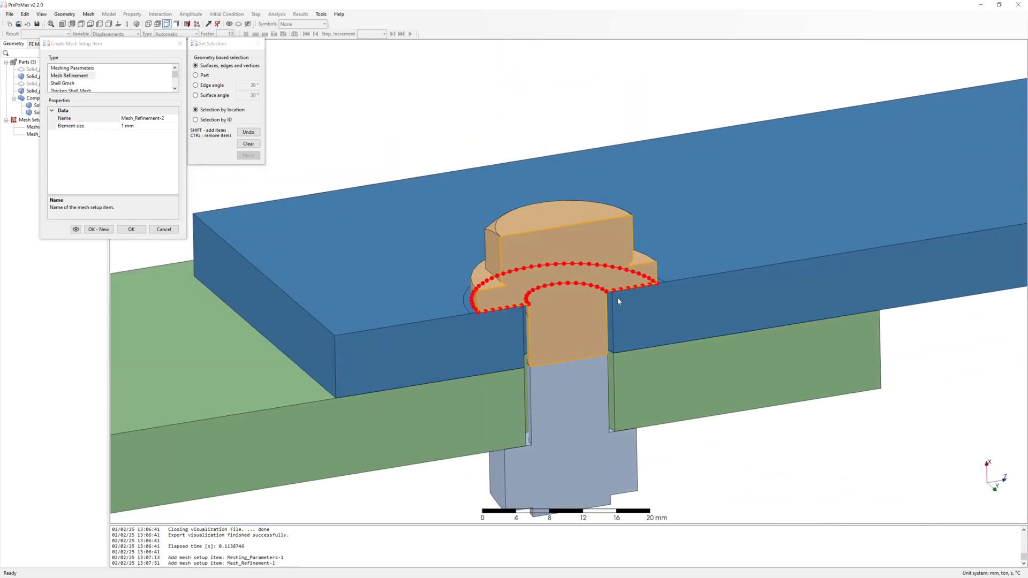
left_click(527, 447, "shift")
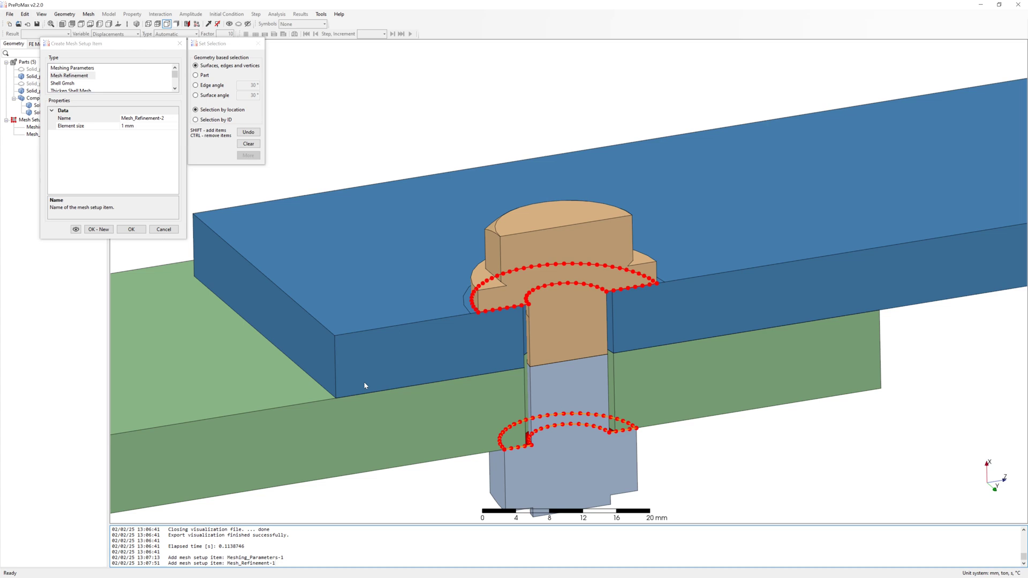
left_click(131, 229)
- Create the mesh for Solid_part-2, Solid_part-4 and Compound-1
scroll(410, 258, "down", 5)
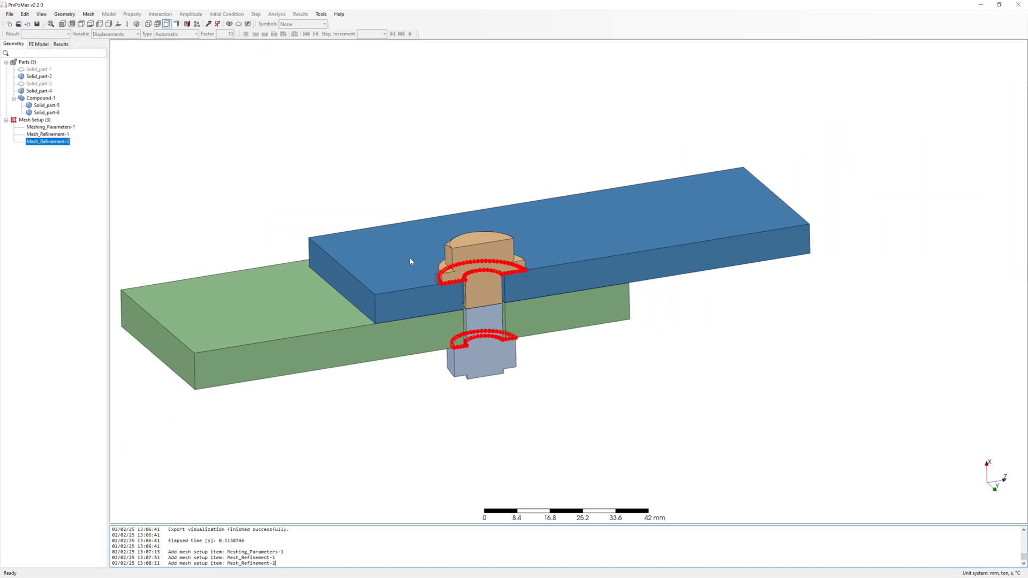
middle_click_drag(412, 227, 488, 218, "shift")
left_click(434, 177)
middle_click_drag(431, 148, 455, 161)
left_click(87, 15)
left_click(107, 40)
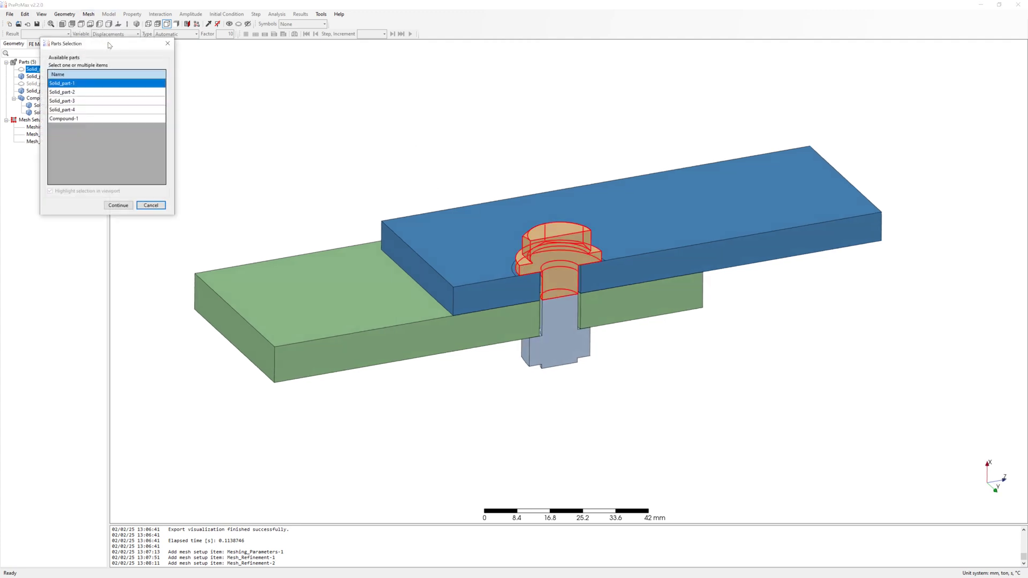
left_click_drag(111, 50, 223, 71)
left_click(191, 114)
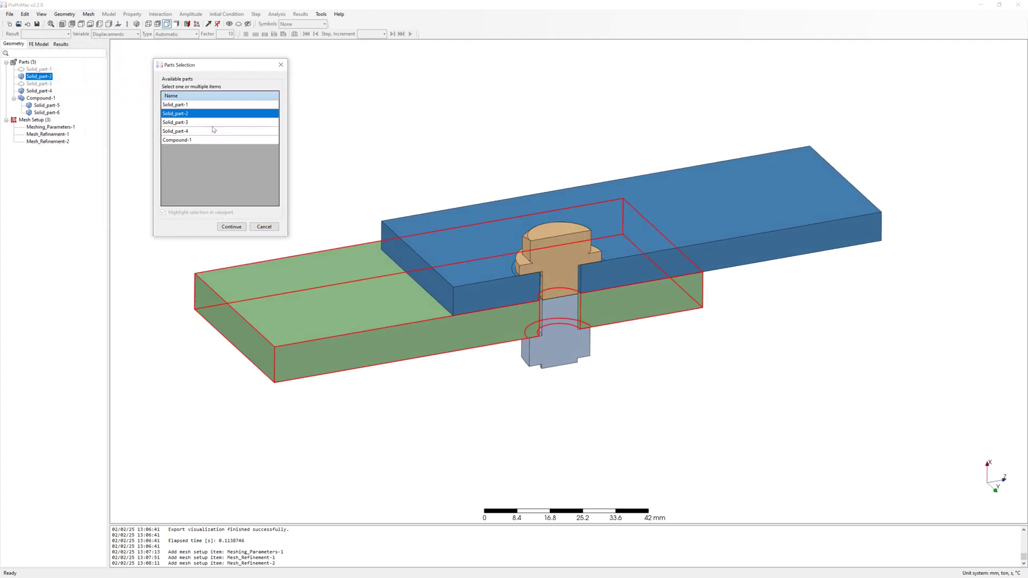
left_click(186, 132, "ctrl")
left_click(191, 141, "ctrl")
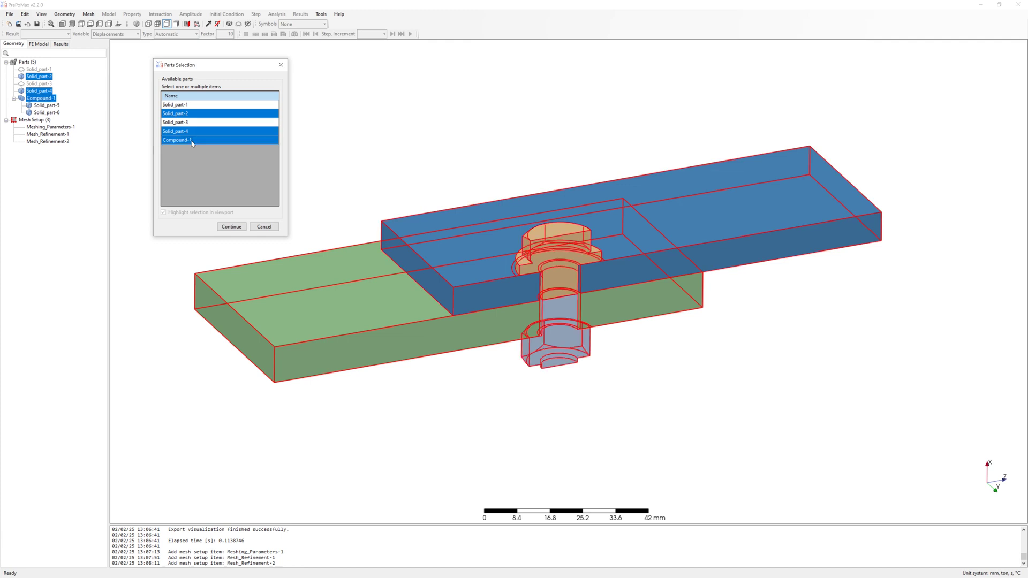
left_click(233, 228)
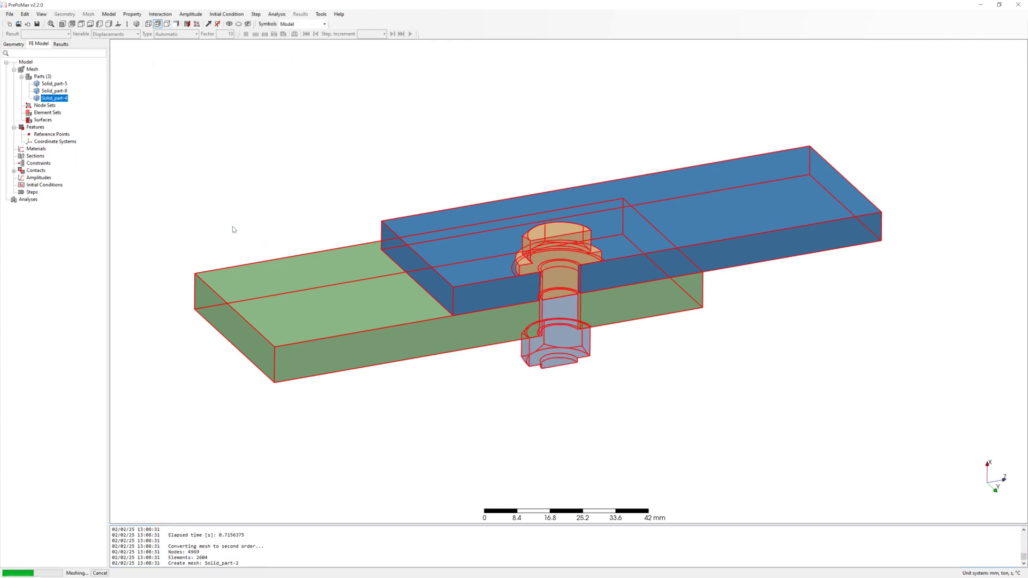
left_click(661, 391)
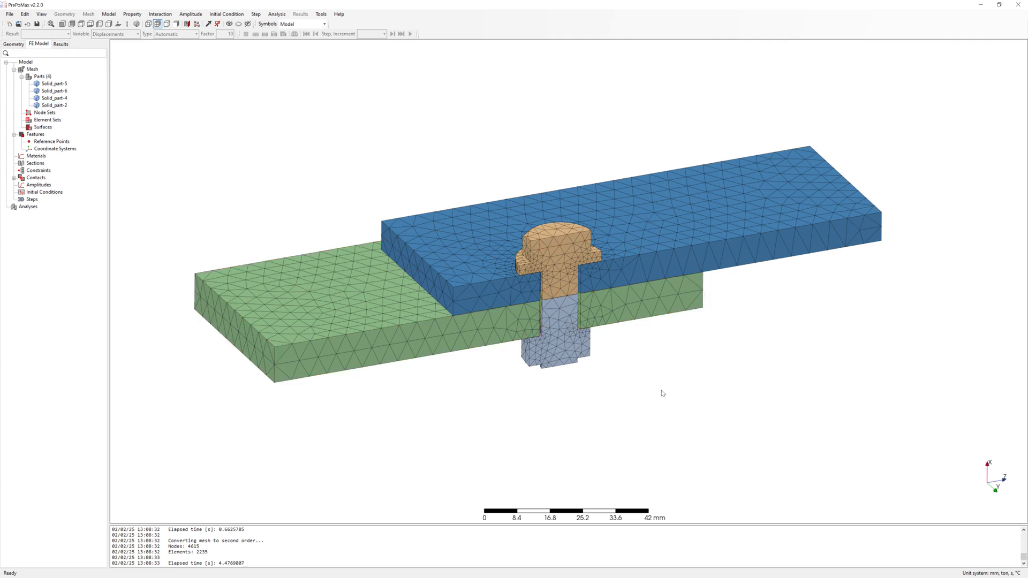
- Check the element type in the properties of the meshed Solid_part-5
middle_click_drag(662, 392, 661, 389)
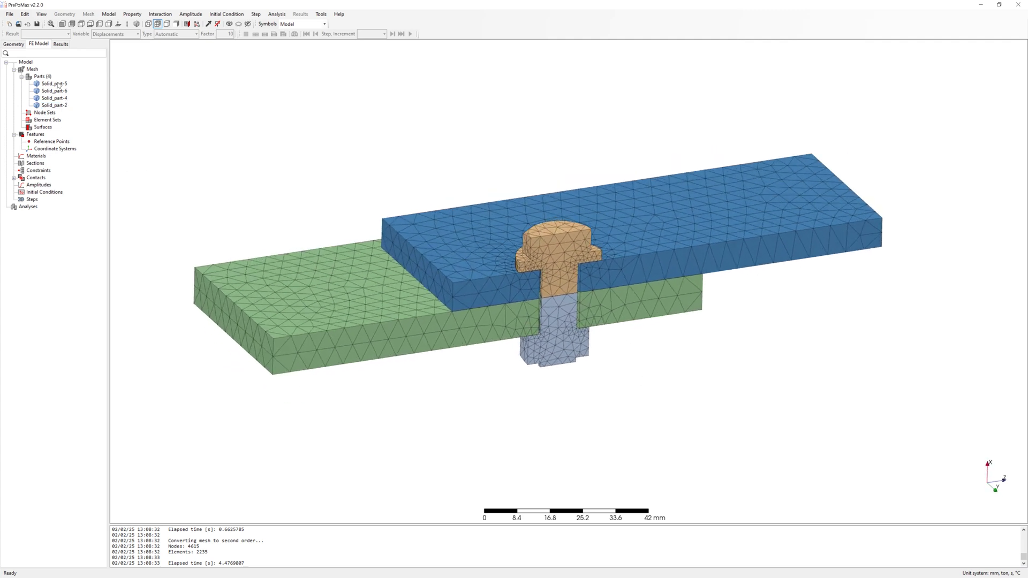
double_click(56, 84)
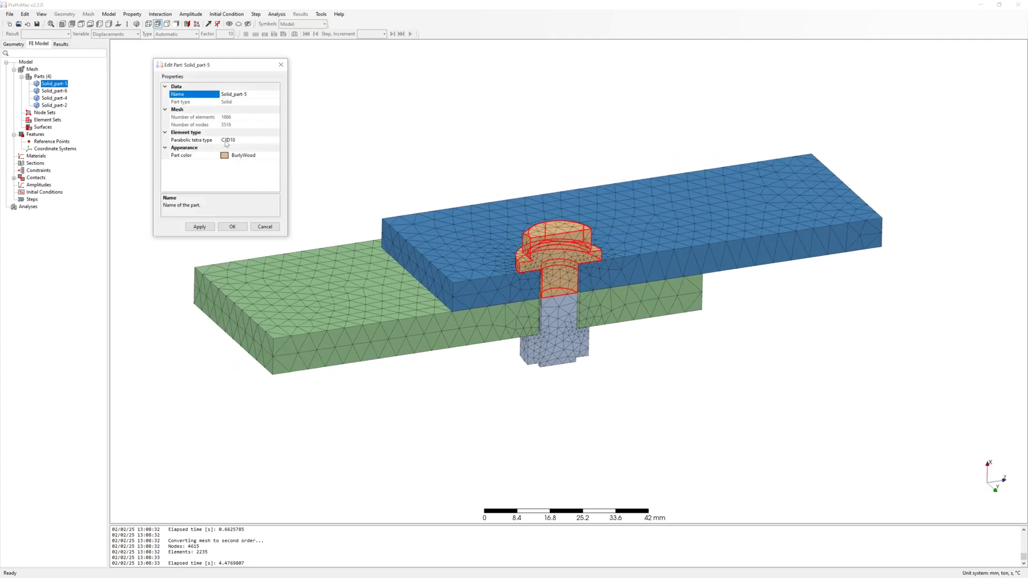
left_click(232, 226)
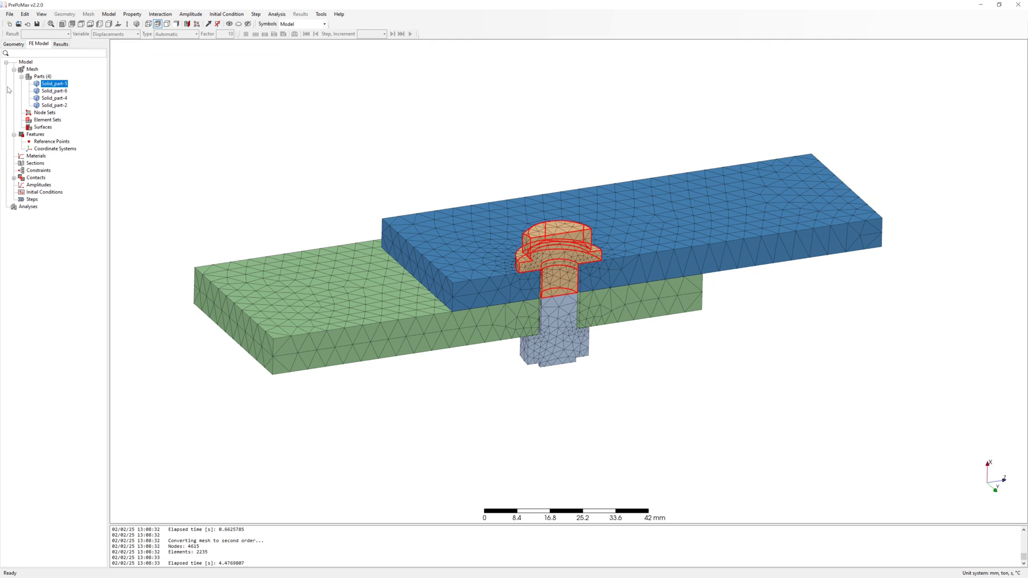
- Create a material with the Elastic model, setting Young's modulus to 210000 MPa and filling in Poisson's ratio
right_click(31, 156)
left_click(70, 160)
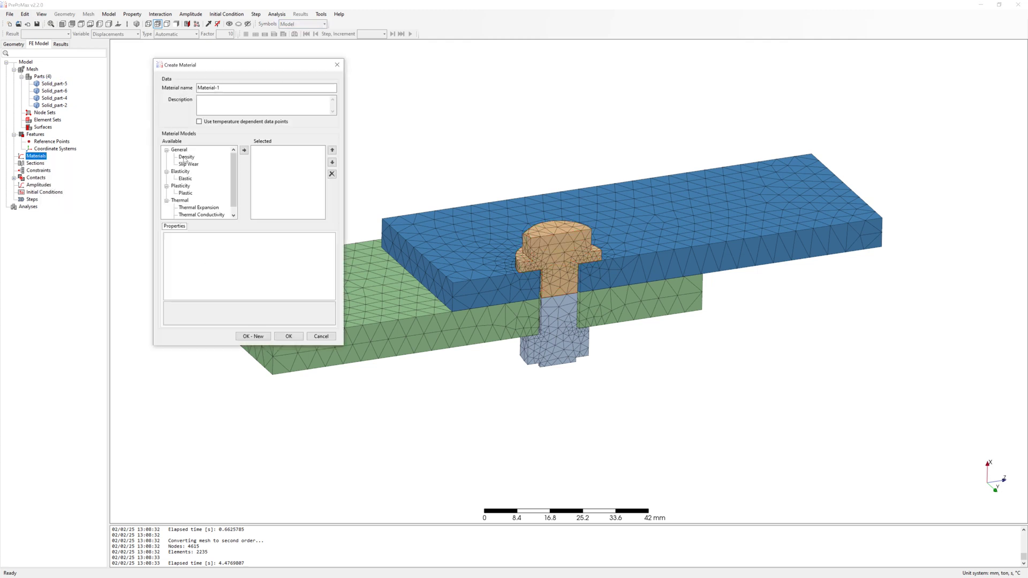
left_click(185, 179)
left_click(244, 150)
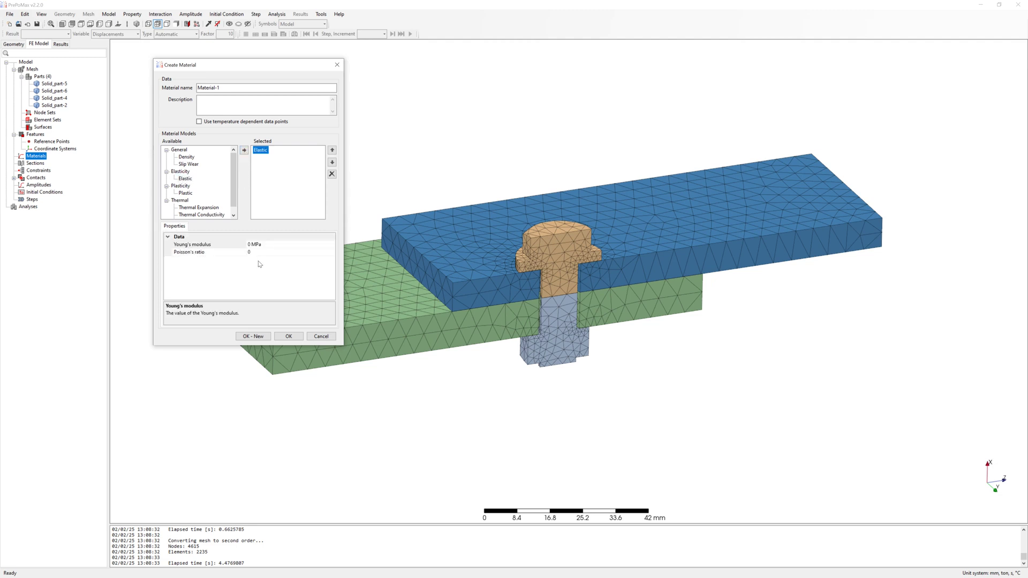
left_click(250, 245)
type("210000")
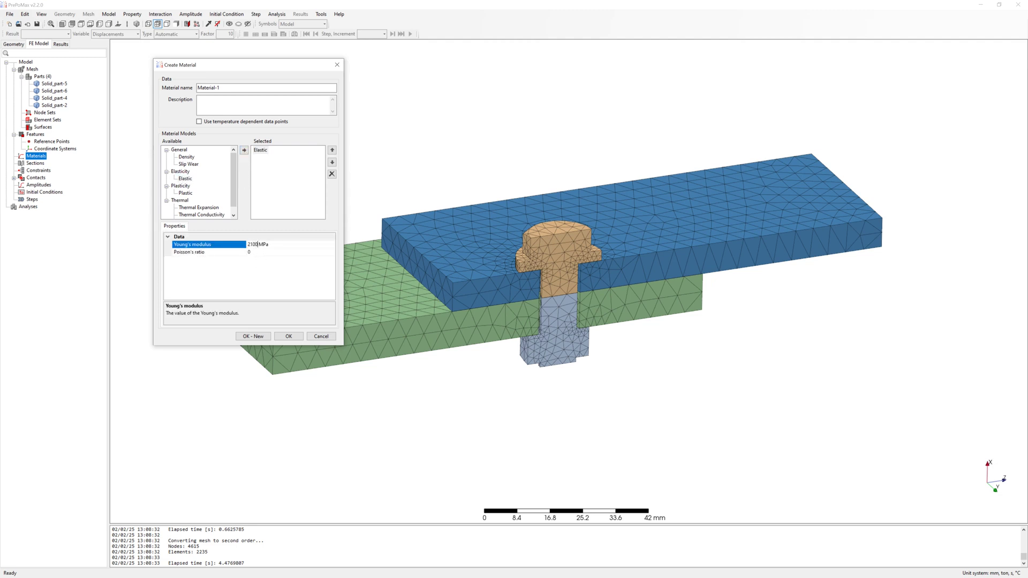
left_click(267, 253)
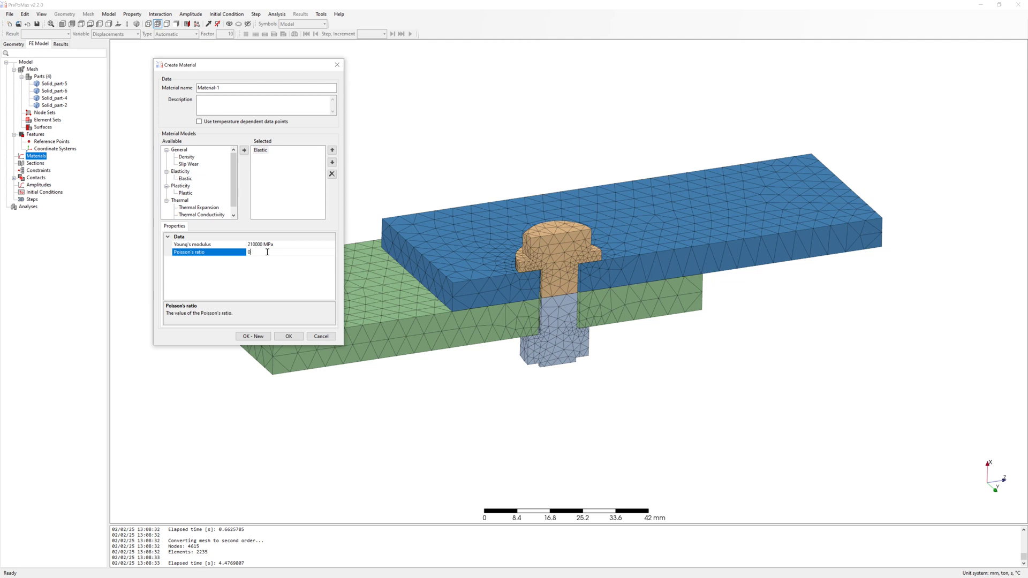
left_click(289, 337)
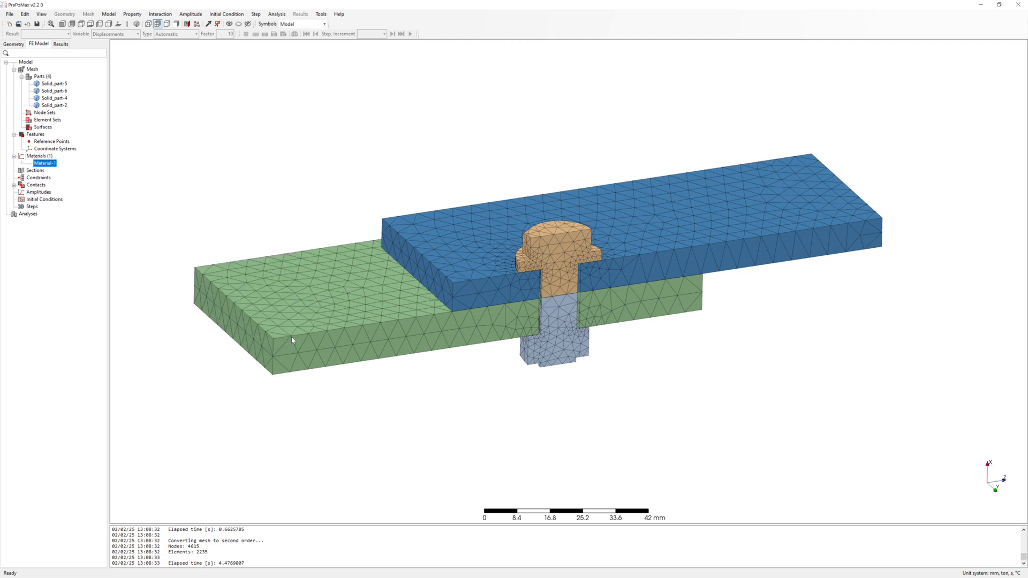
- Create a solid section with Material-1 and assign it to all four parts
right_click(39, 171)
left_click(68, 179)
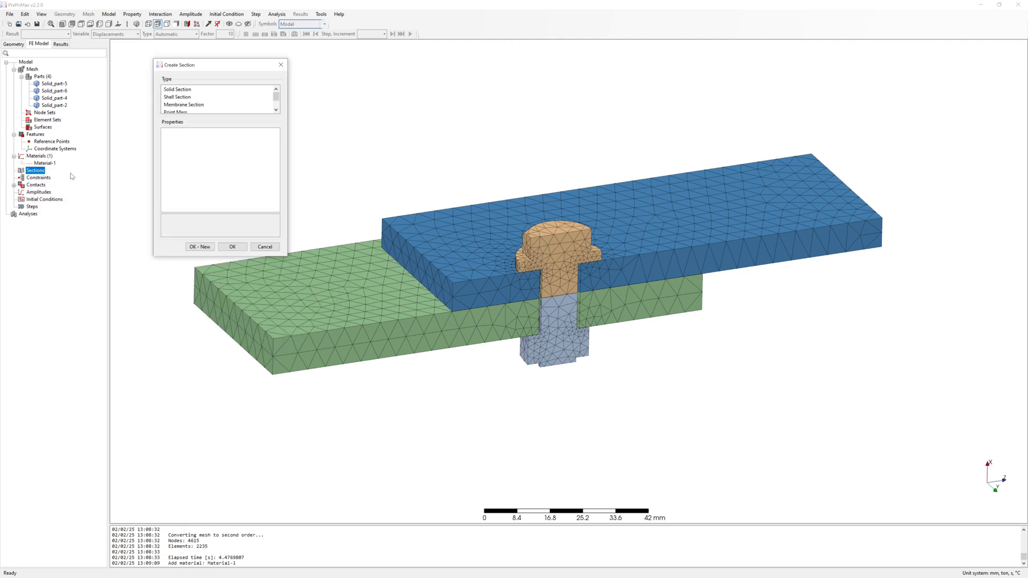
left_click(304, 96)
scroll(385, 220, "down", 3)
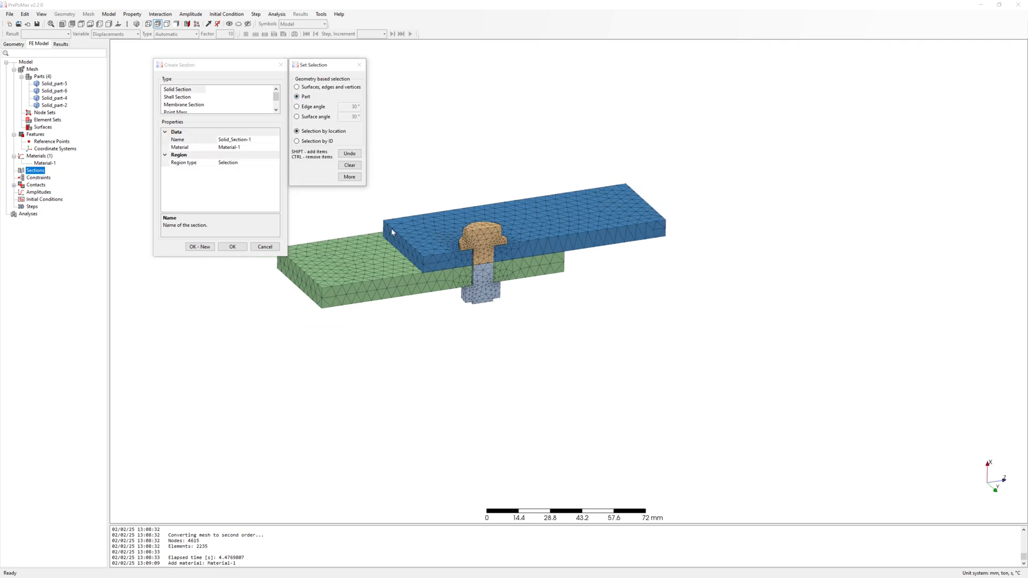
middle_click_drag(417, 218, 532, 244, "shift")
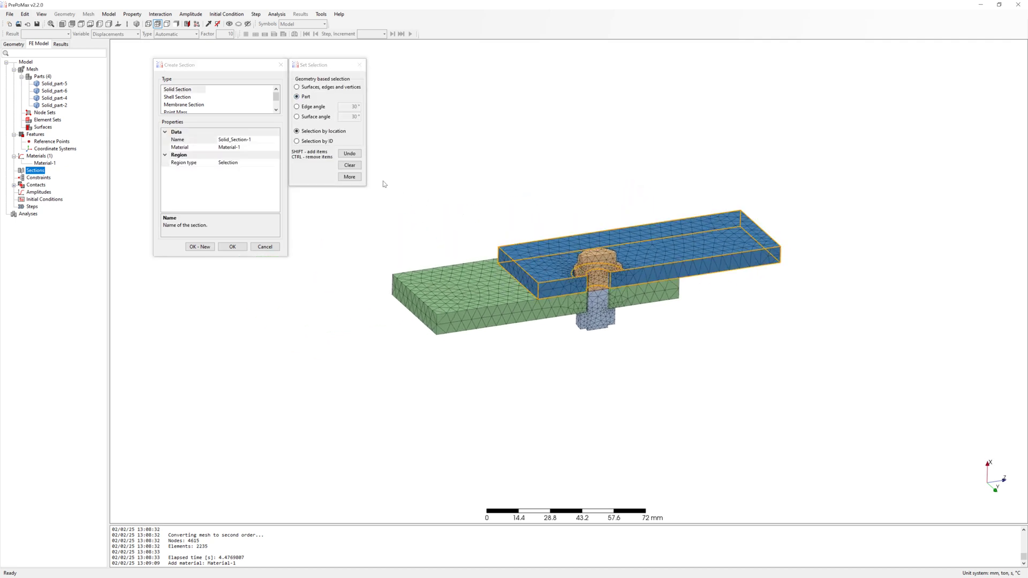
left_click_drag(383, 183, 847, 403)
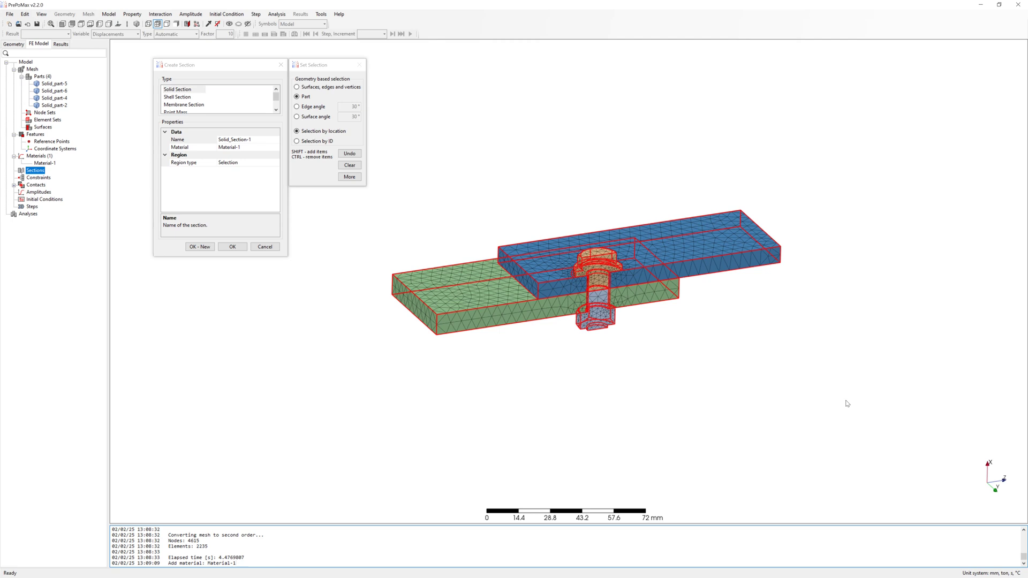
left_click(232, 246)
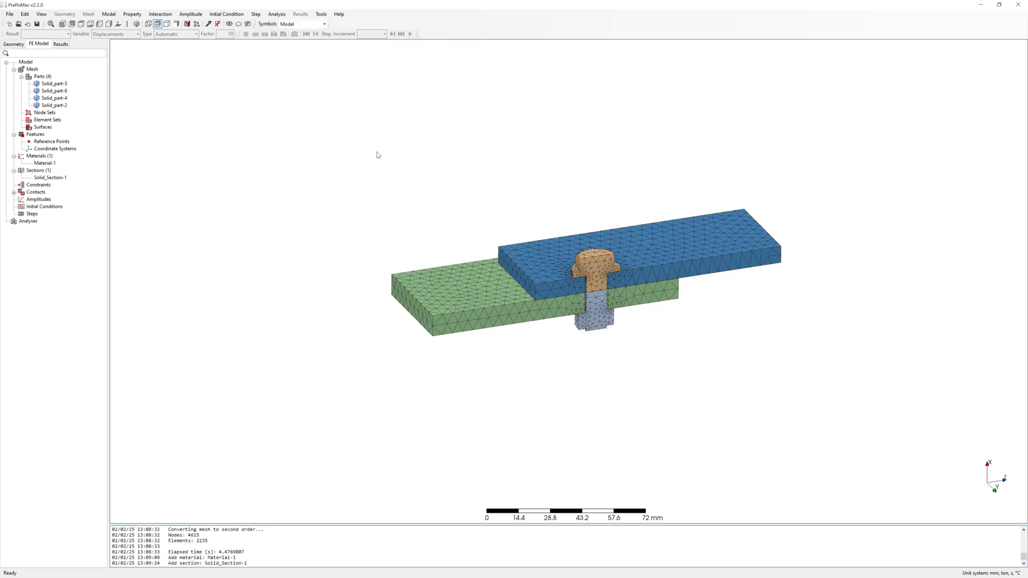
- Start a new surface interaction and add the Surface Behavior model with the Linear type
scroll(817, 127, "up", 1)
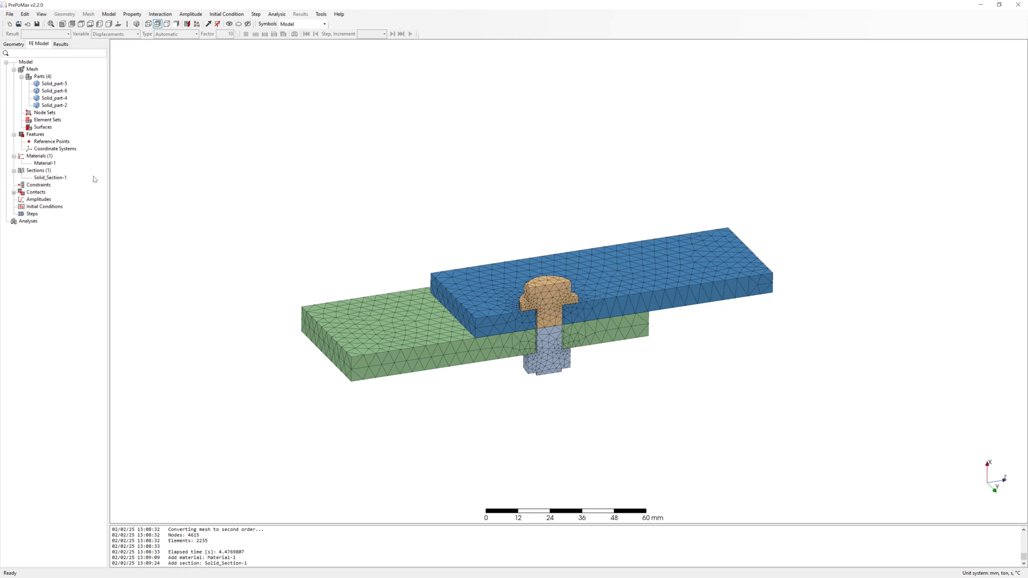
left_click(14, 192)
right_click(53, 202)
left_click(59, 204)
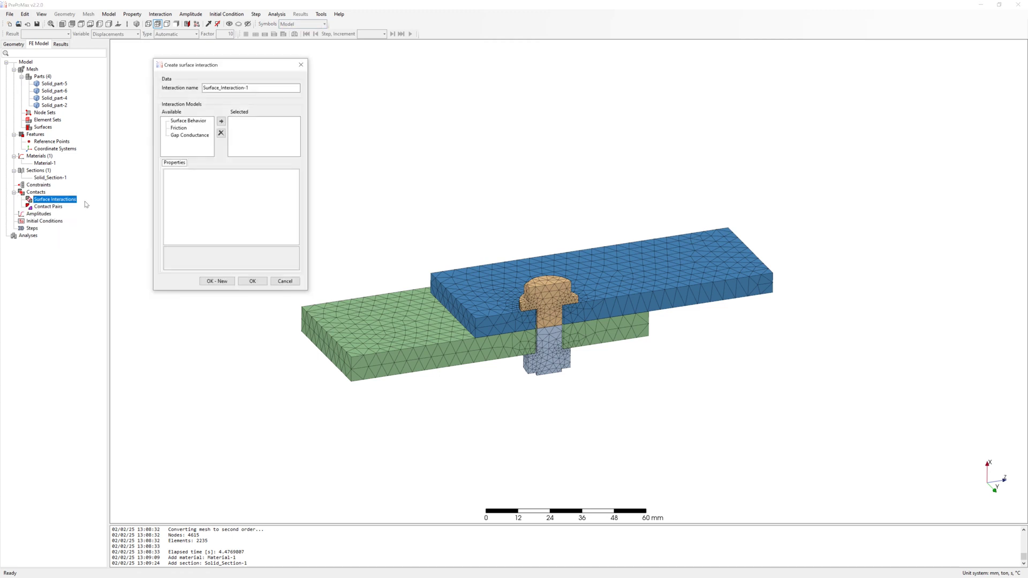
left_click(186, 123)
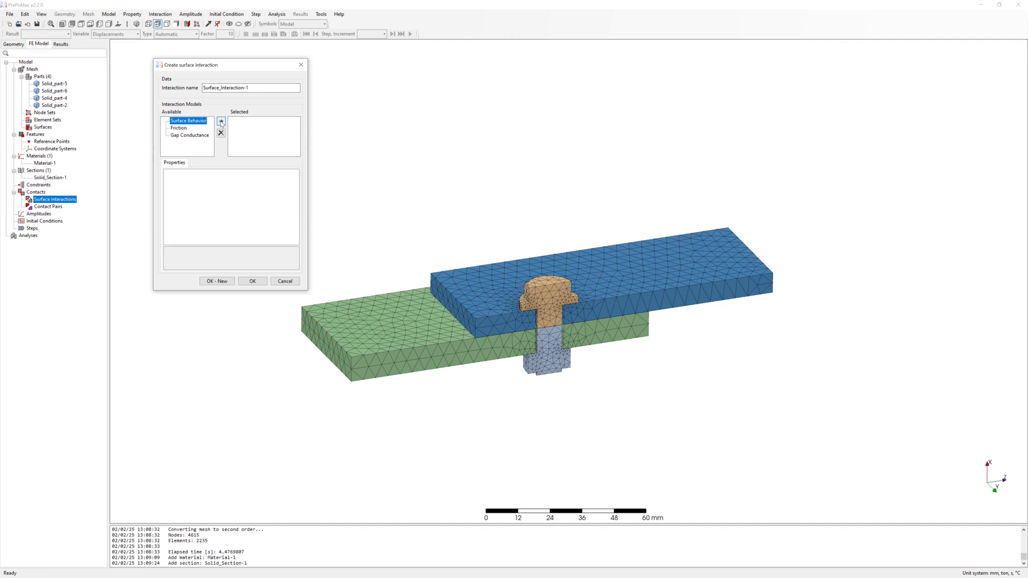
left_click(221, 122)
left_click(277, 181)
left_click(295, 181)
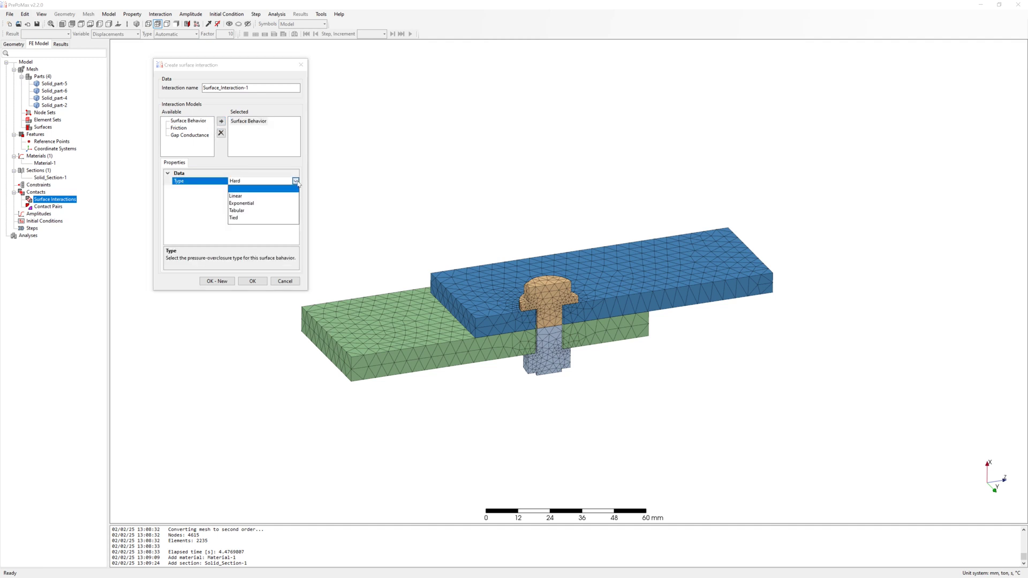
left_click(248, 200)
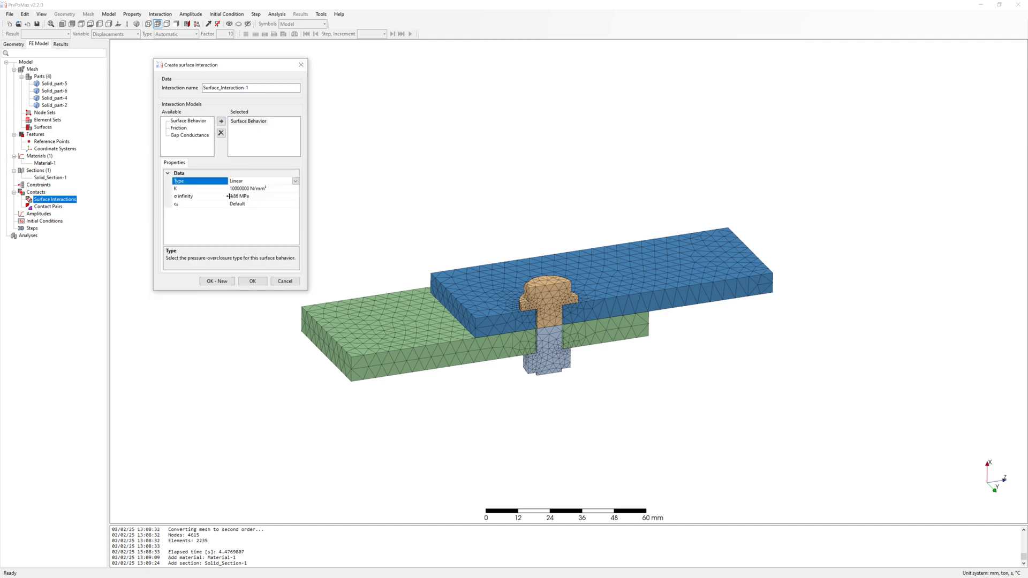
- Add the Friction model with coefficient 0.1 to the surface interaction and create it
left_click(180, 128)
left_click(221, 121)
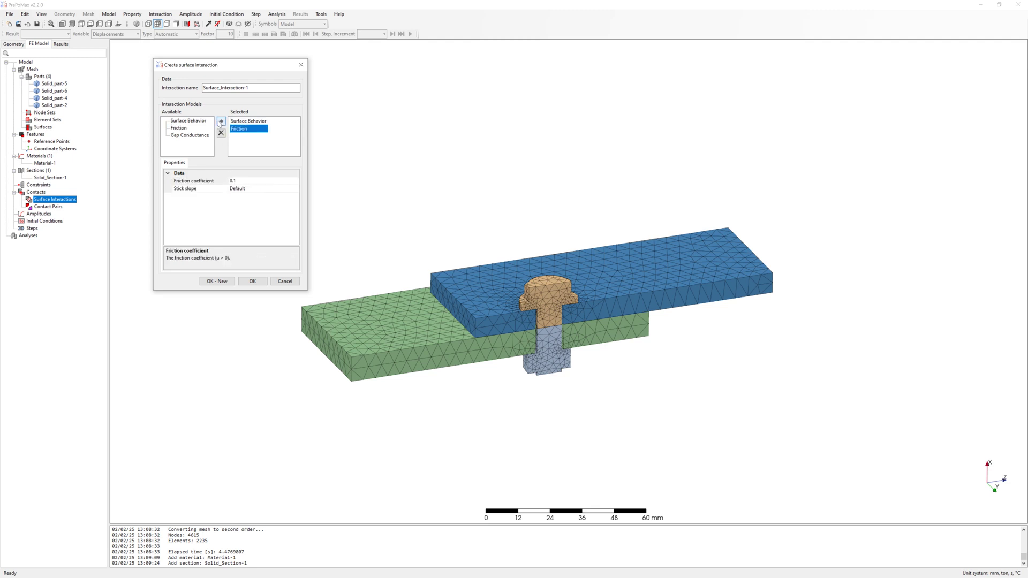
left_click(252, 281)
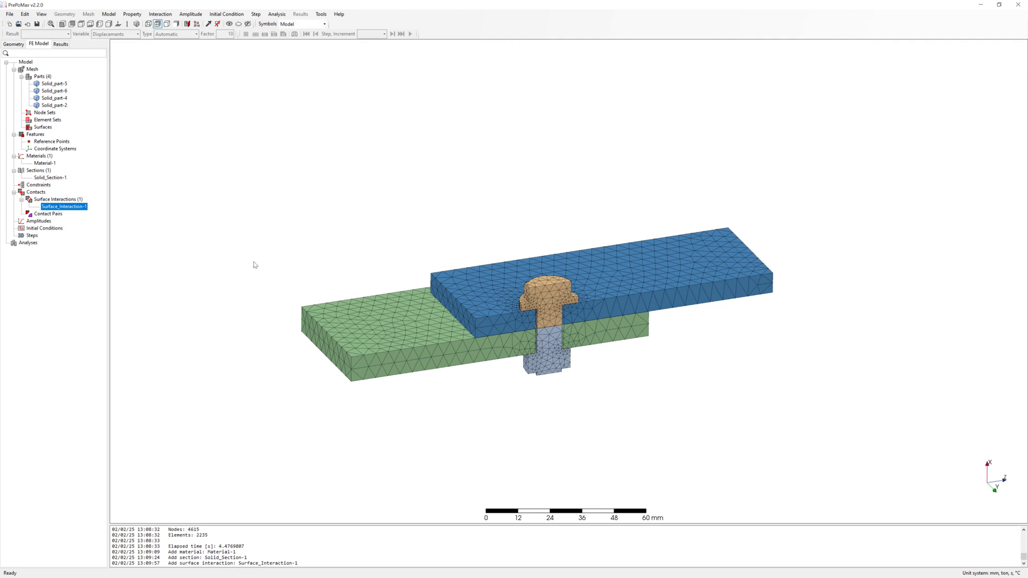
- Search for contact pairs of type Contact using Surface_Interaction-1 and the Surface to surface method, review them and create all of them
right_click(57, 216)
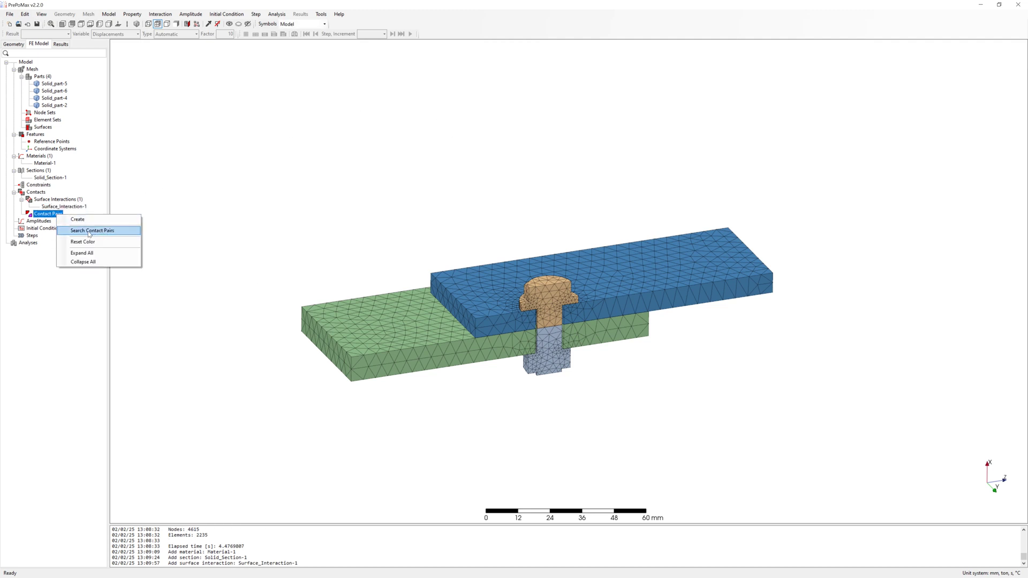
left_click(92, 231)
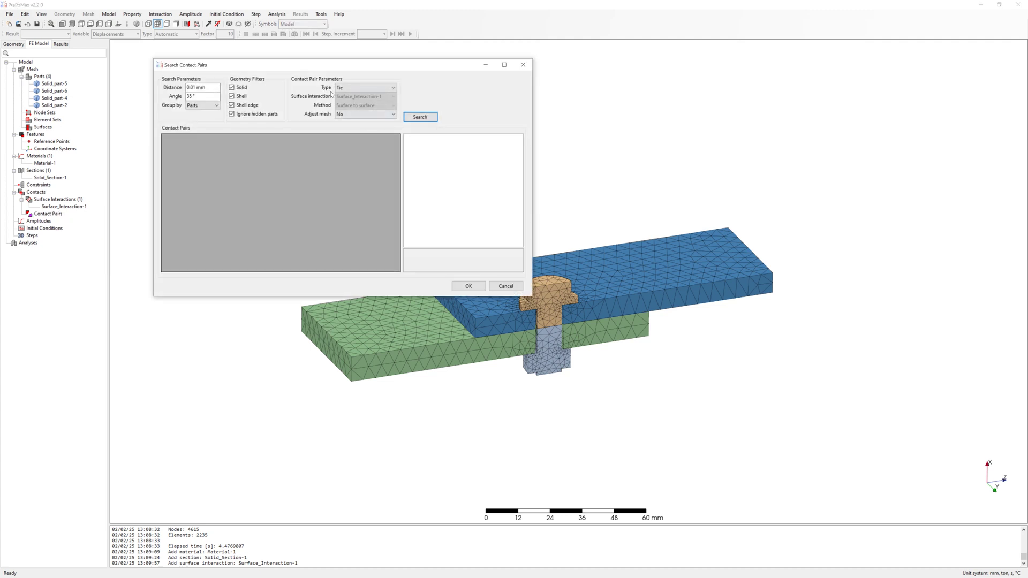
left_click(409, 94)
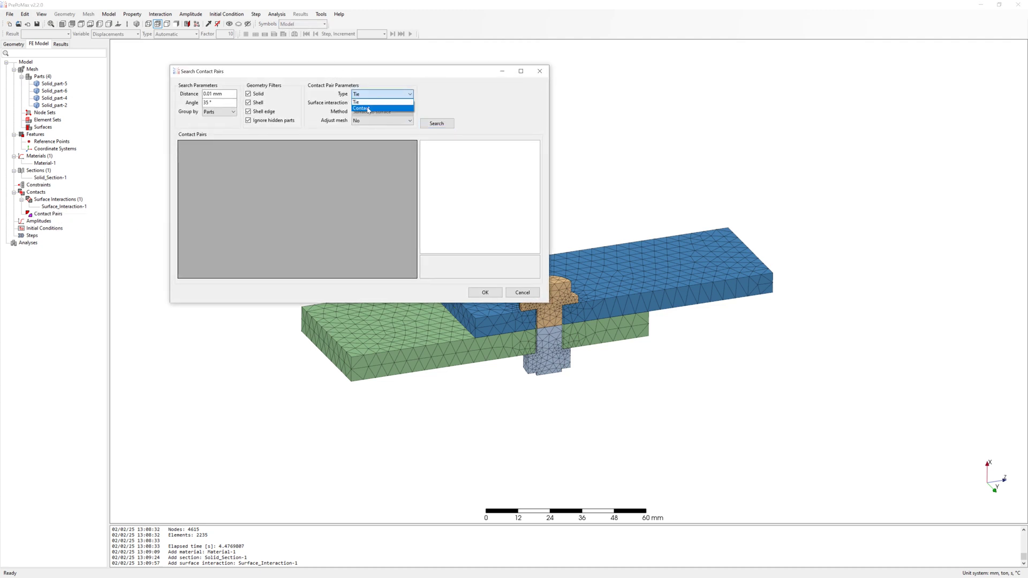
left_click(369, 109)
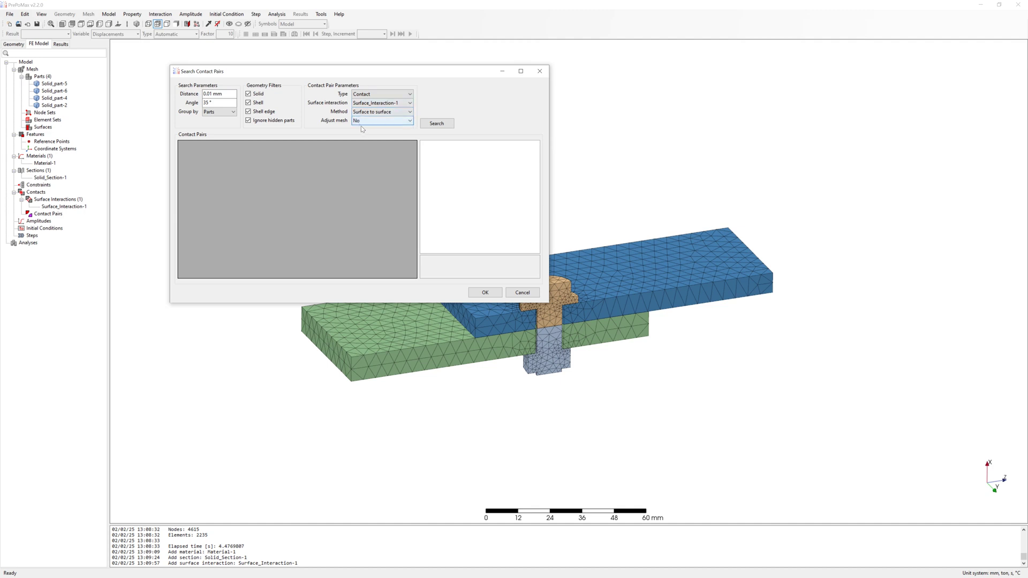
left_click(436, 123)
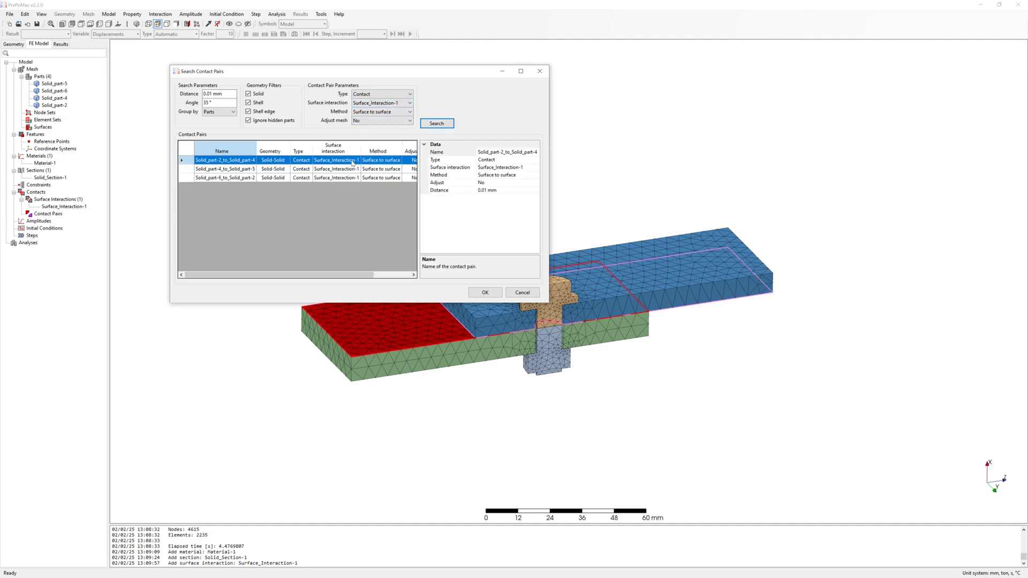
left_click(273, 170)
left_click(282, 179)
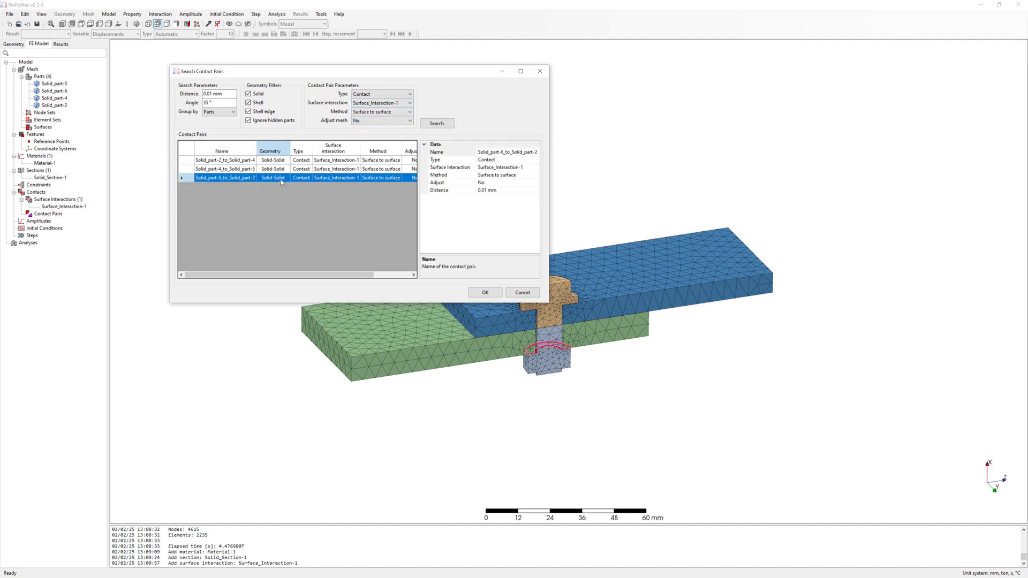
left_click(485, 293)
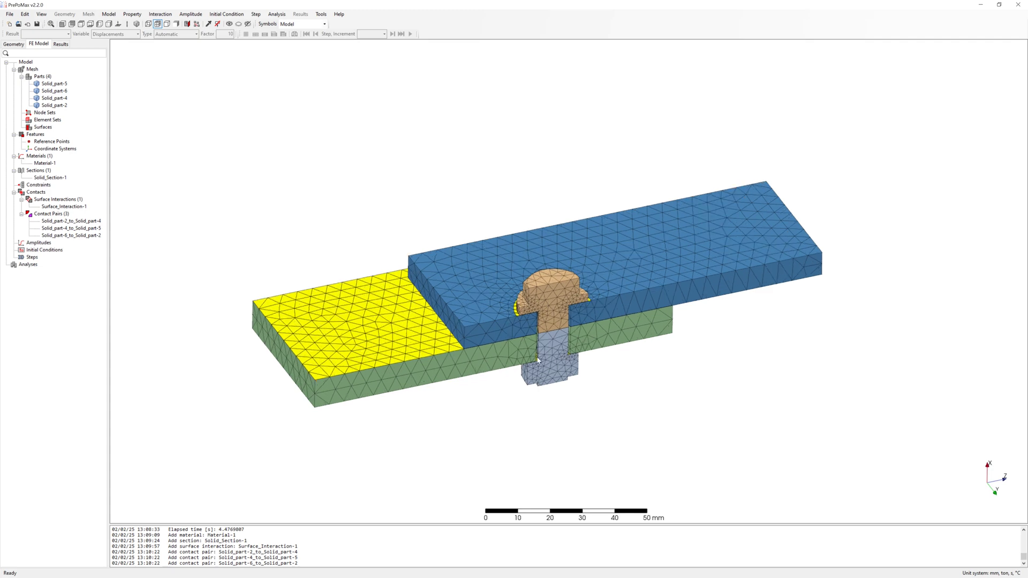
- Set the master surface color of the contact pair Solid_part-4_to_Solid_part-5 to red (255, 0, 0)
scroll(537, 339, "up", 3)
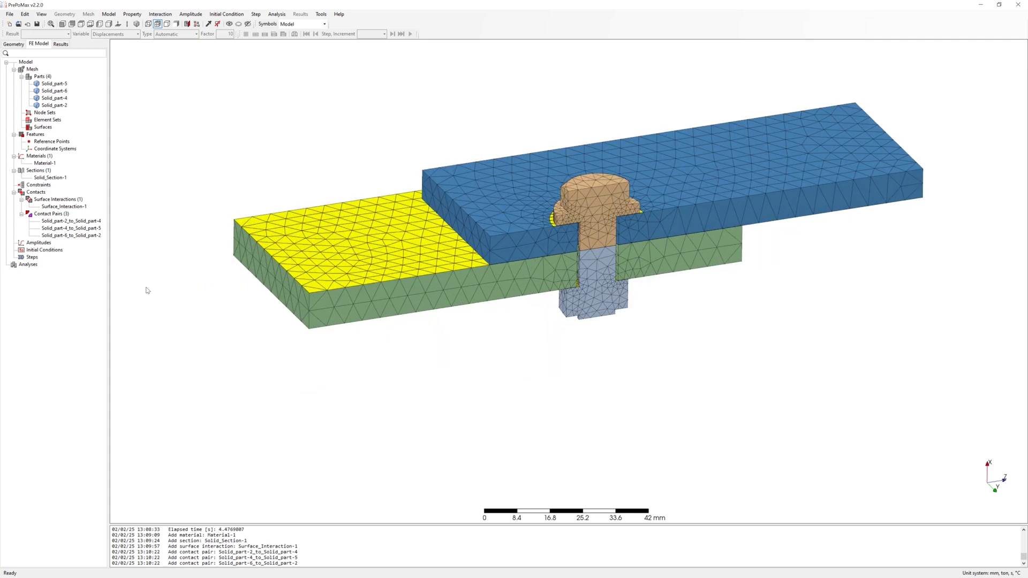
left_click(71, 221)
left_click(85, 228)
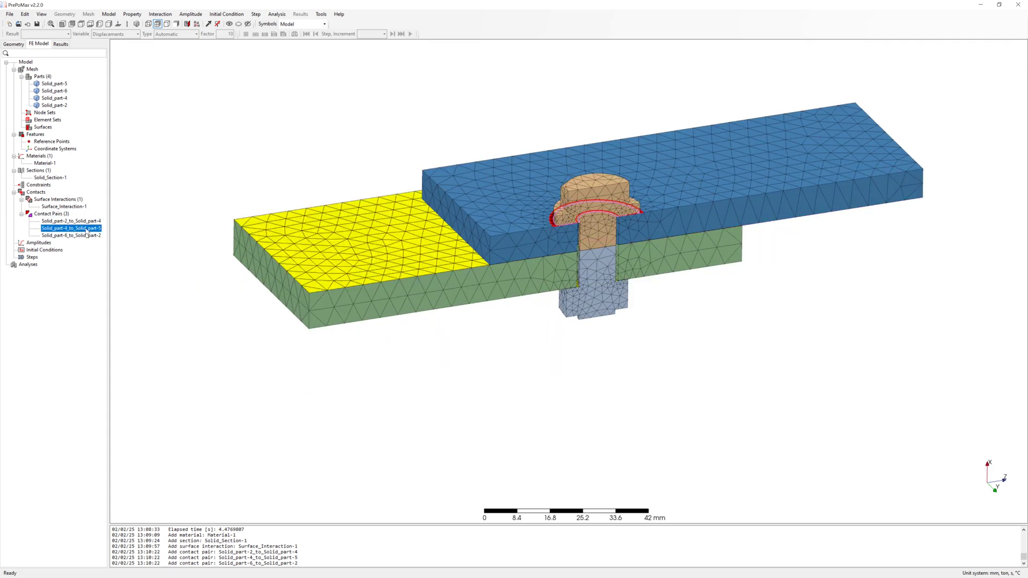
double_click(86, 229)
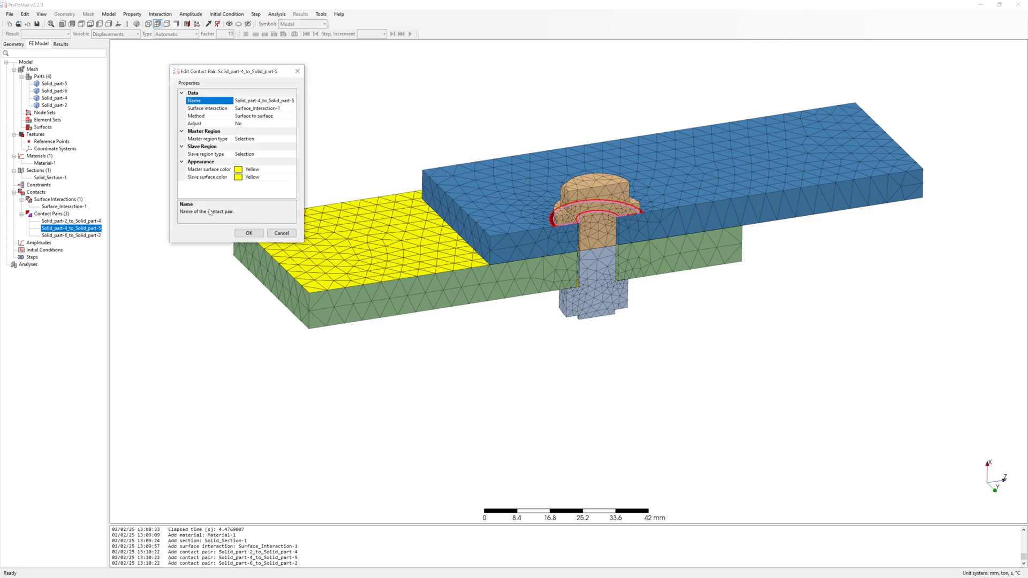
left_click(241, 173)
left_click(293, 169)
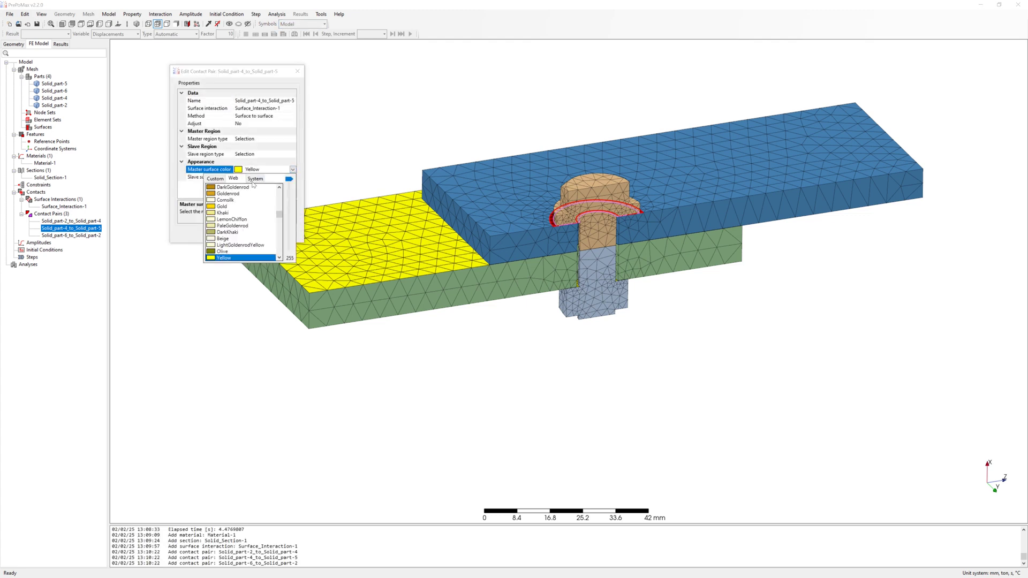
left_click(217, 179)
left_click(221, 203)
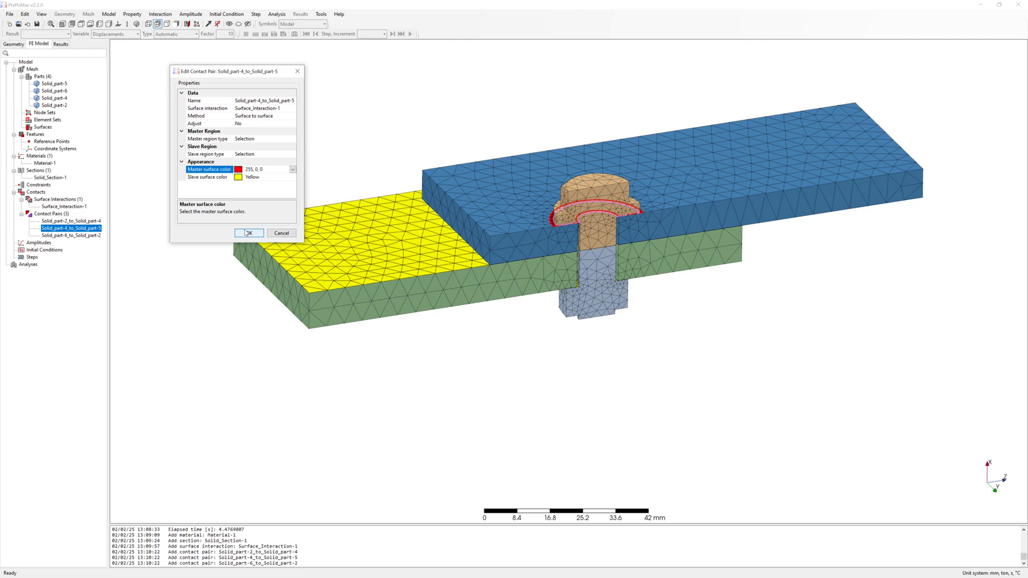
left_click(248, 232)
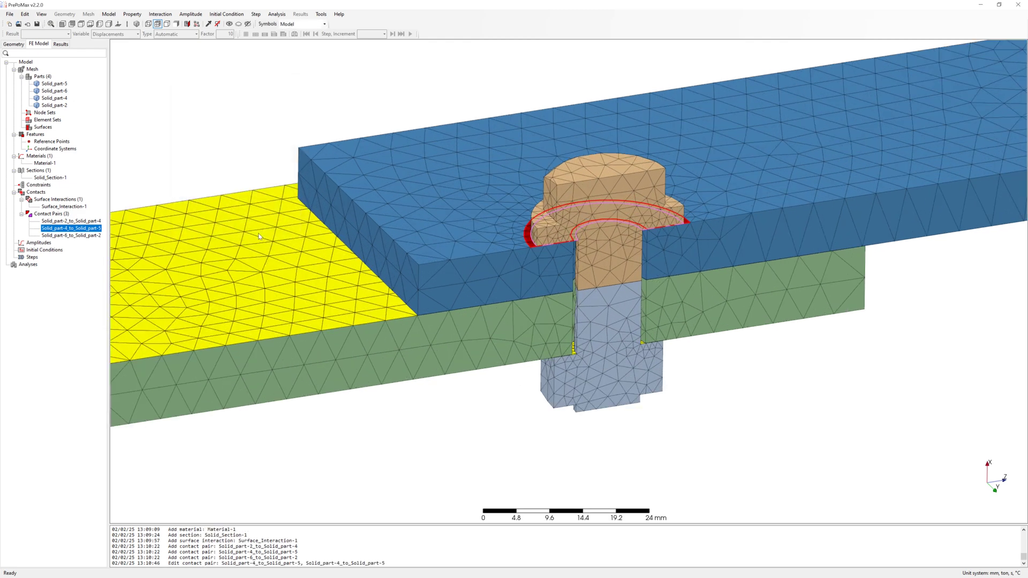
- Set the master surface color of the contact pair Solid_part-6_to_Solid_part-2 to red (255, 0, 0)
left_click(85, 235)
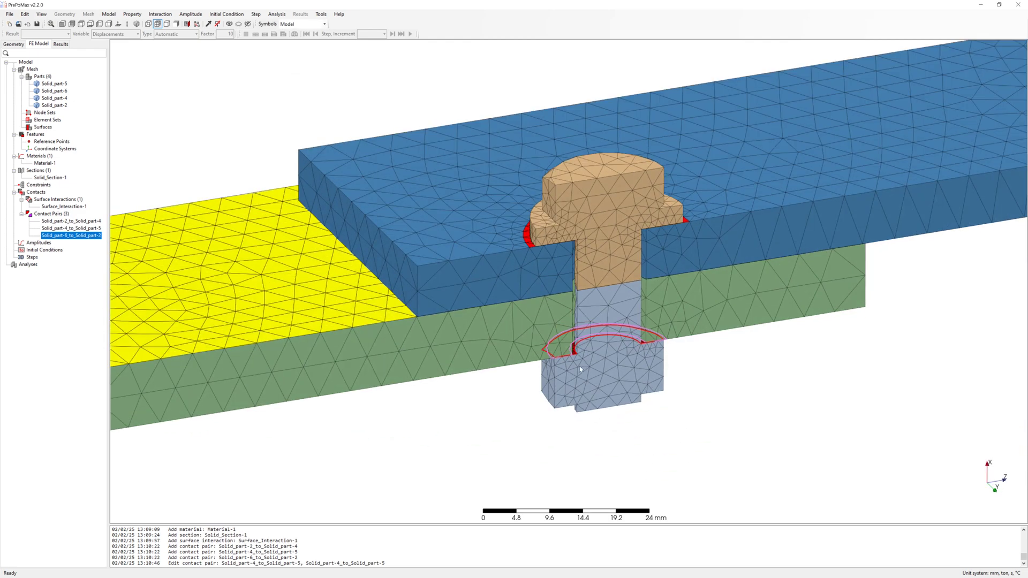
double_click(71, 236)
left_click(238, 171)
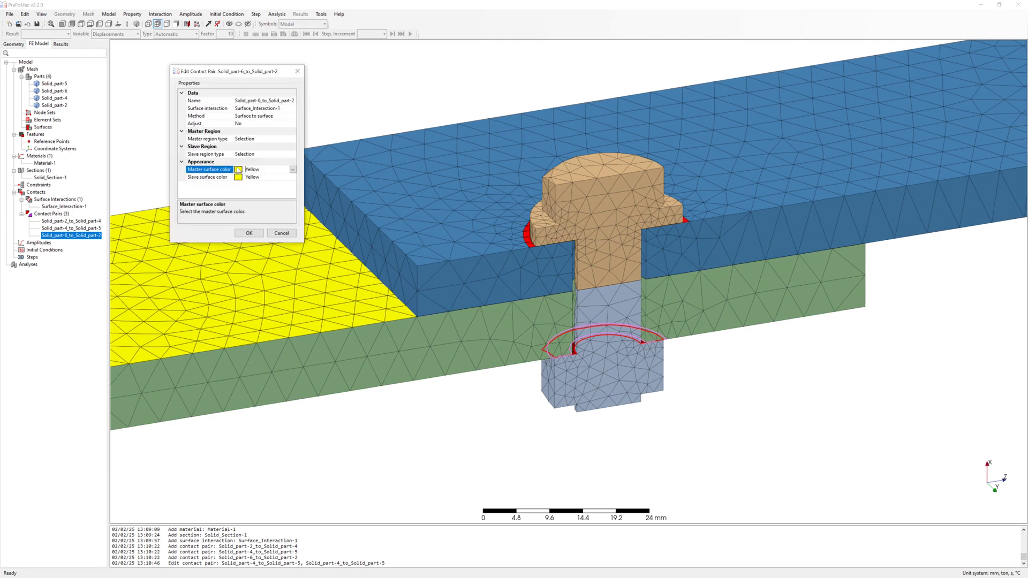
left_click(294, 170)
left_click(212, 177)
left_click(224, 213)
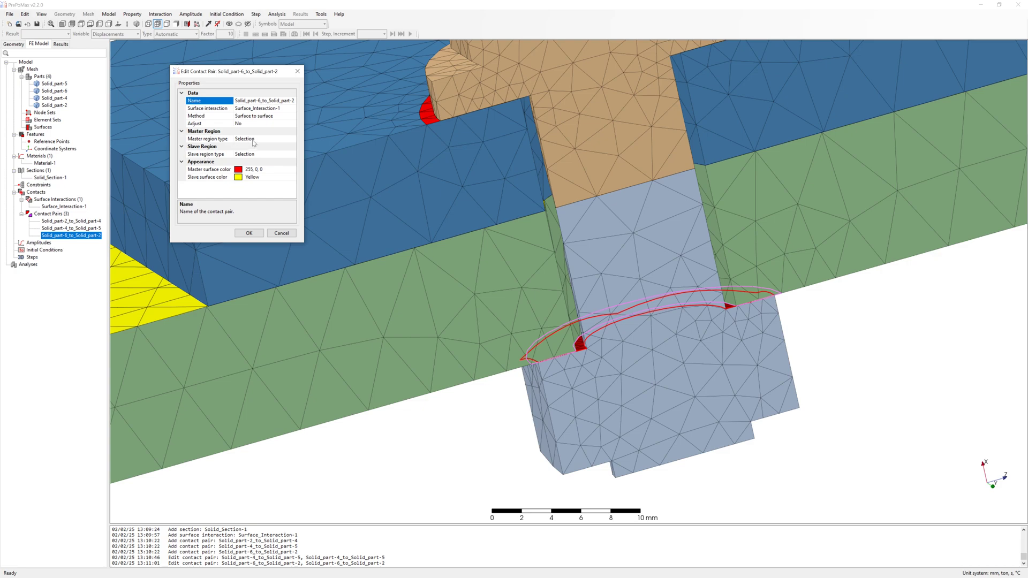
- Reassign the regions of Solid_part-6_to_Solid_part-2: the lower plate's underside contact face as master and the nut's upper face as slave
left_click(249, 140)
scroll(536, 346, "up", 3)
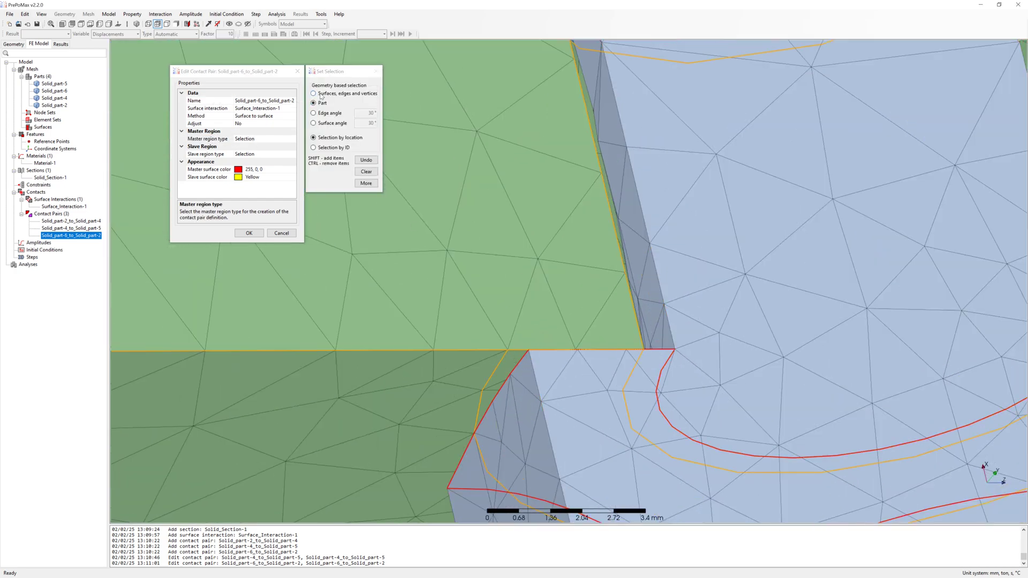
left_click(321, 96)
left_click(518, 356)
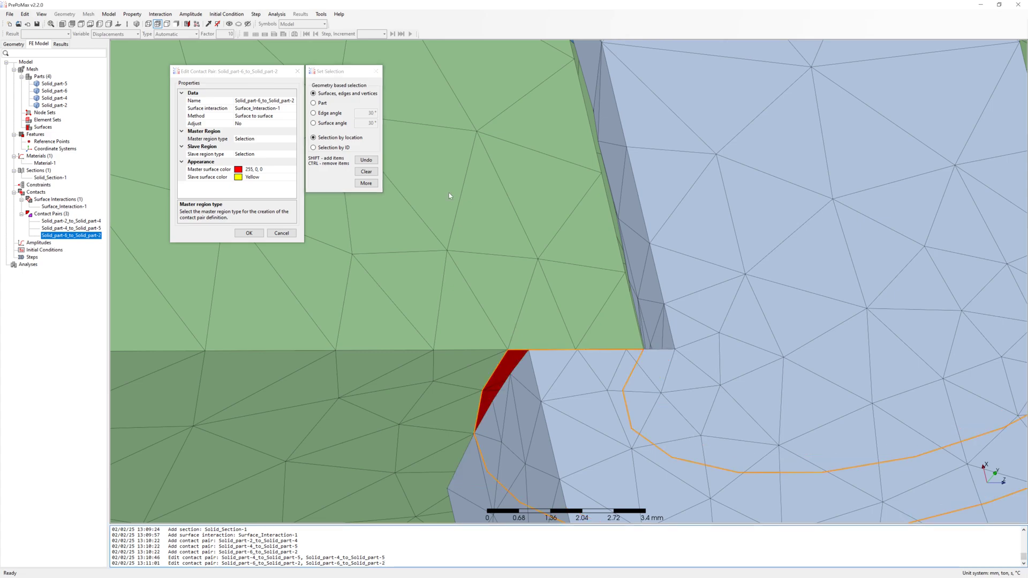
left_click(255, 155)
scroll(659, 347, "down", 5)
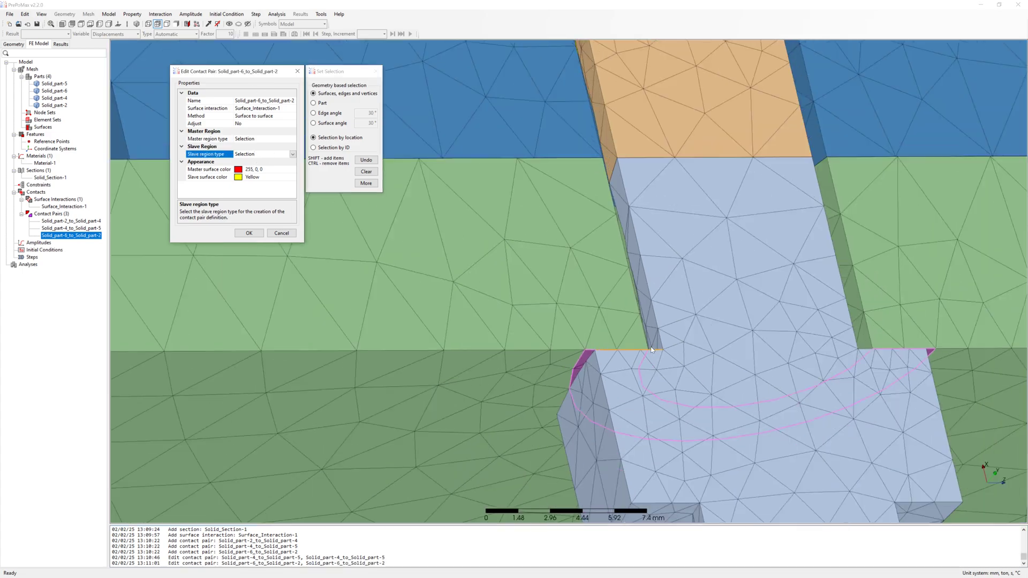
scroll(658, 347, "up", 5)
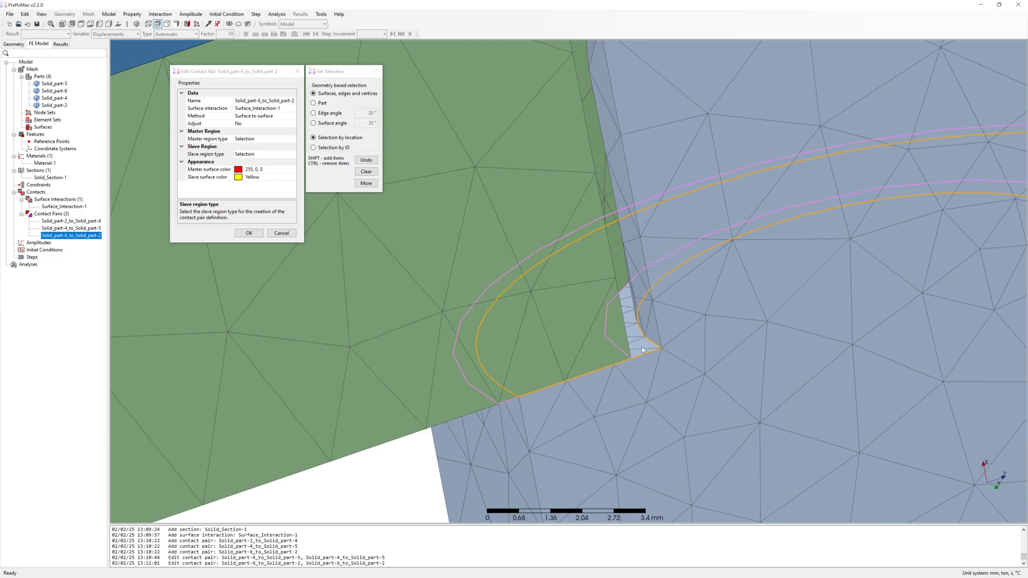
left_click(642, 351)
left_click(249, 233)
scroll(441, 275, "down", 8)
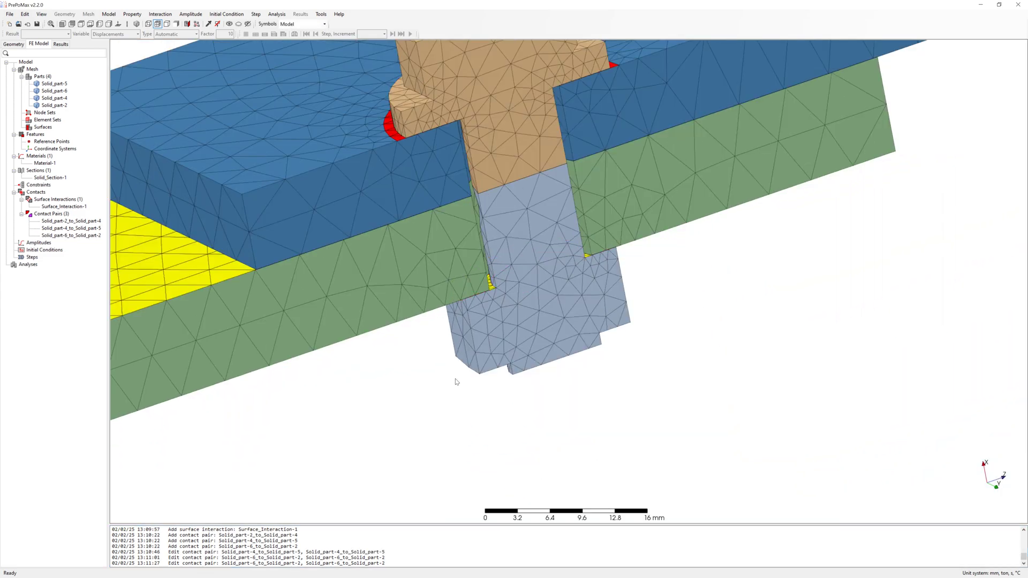
mouse_move(455, 382)
middle_mouse_down()
mouse_move(480, 349)
mouse_move(453, 361)
middle_mouse_up()
middle_click_drag(592, 265, 611, 298)
scroll(594, 289, "down", 2)
scroll(594, 289, "down", 5)
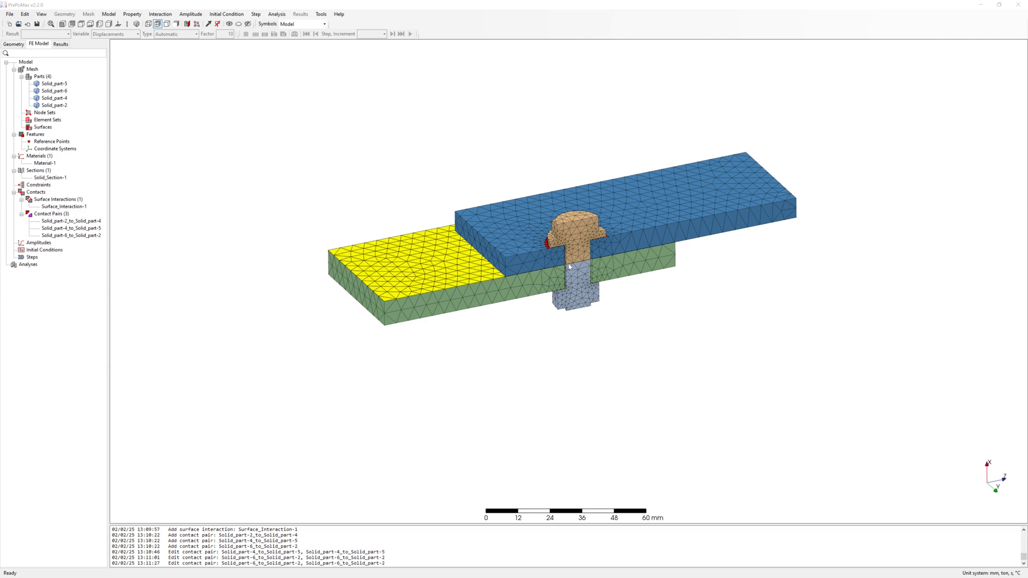
scroll(570, 266, "up", 5)
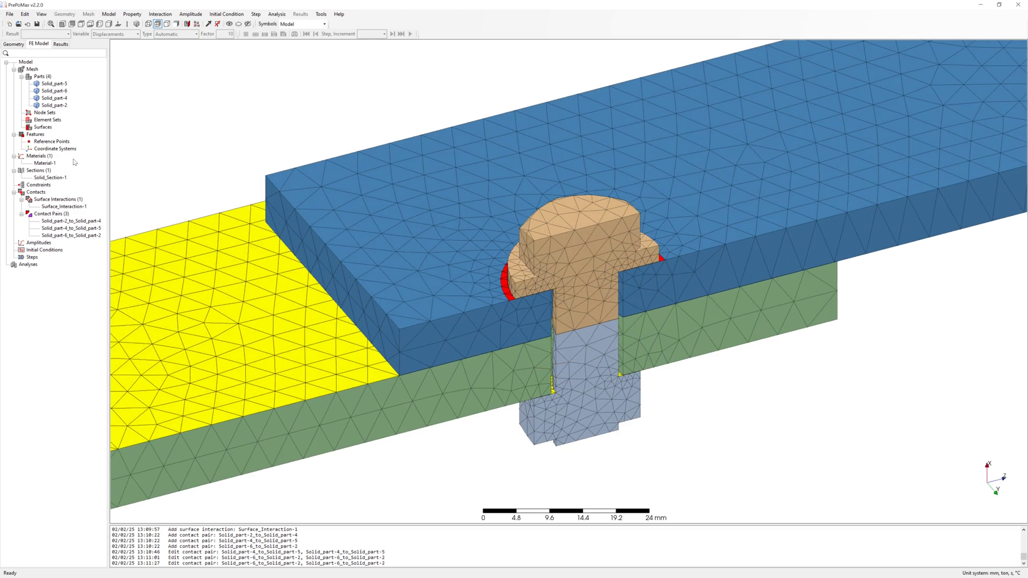
- Start a Point Spring constraint and assign it to a corner mesh node on top of the hexagonal bolt head
left_click(46, 185)
right_click(46, 186)
left_click(68, 191)
left_click(204, 96)
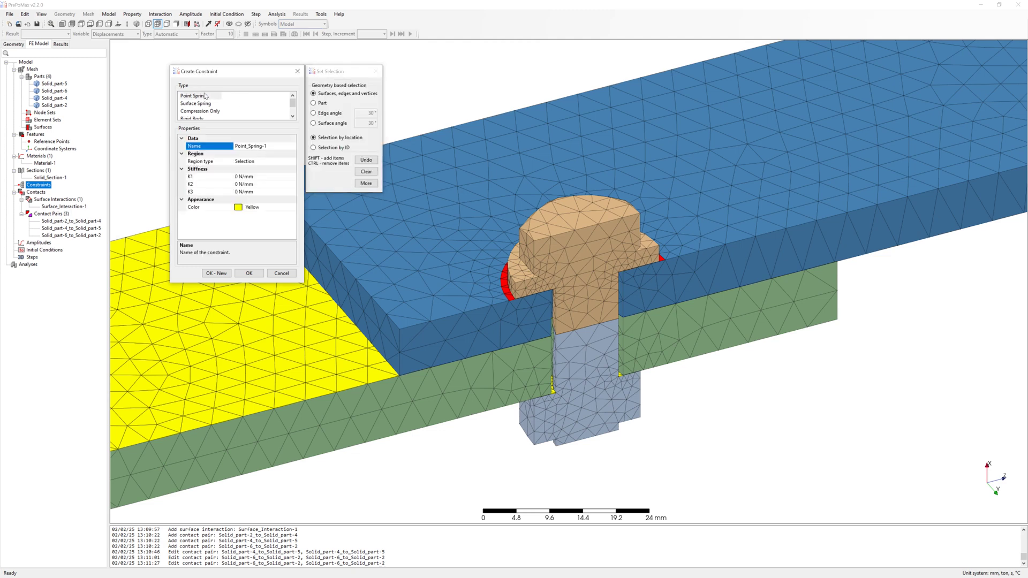
middle_click_drag(565, 122, 583, 202)
scroll(596, 308, "up", 4)
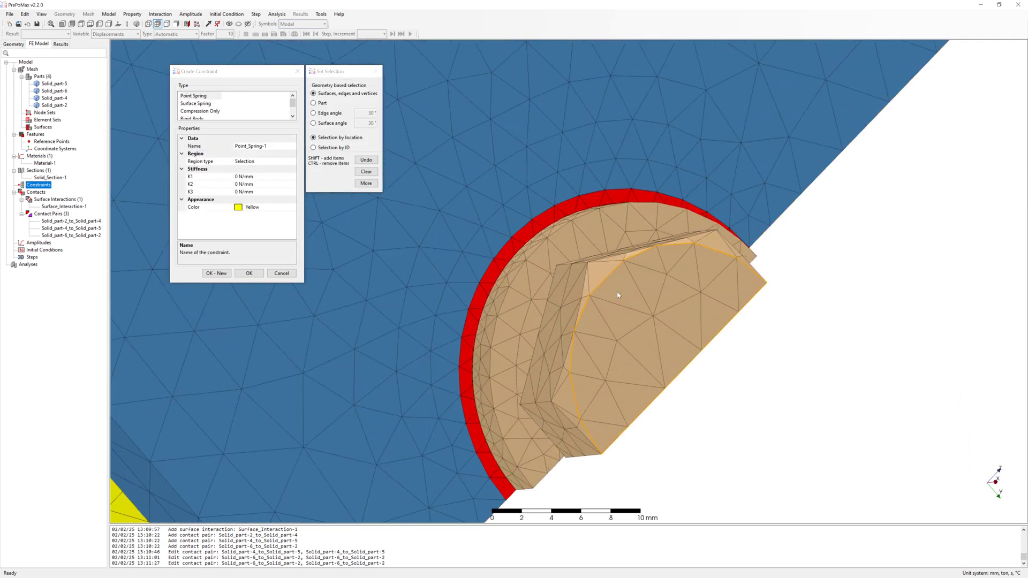
left_click(366, 183)
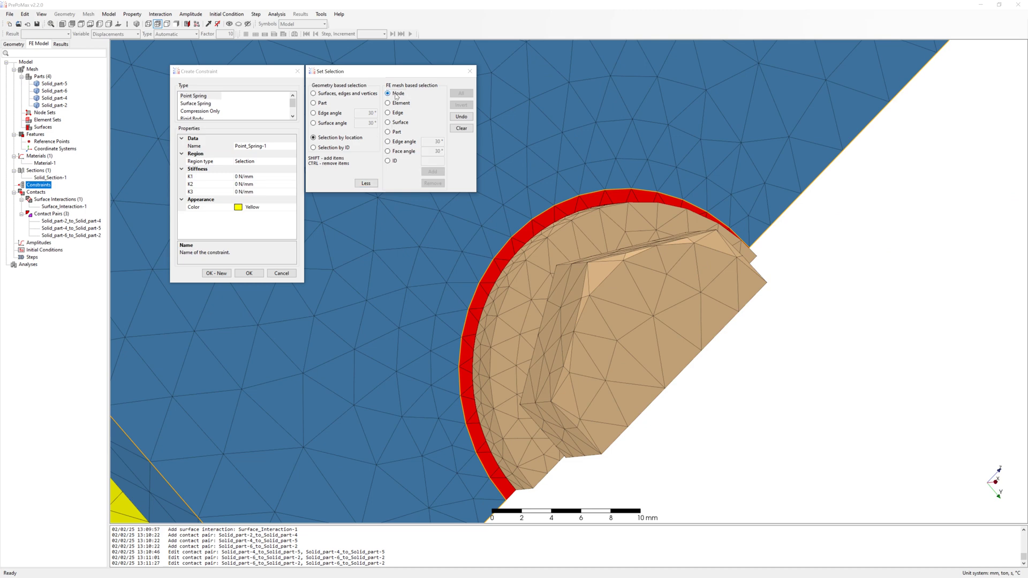
left_click(587, 266)
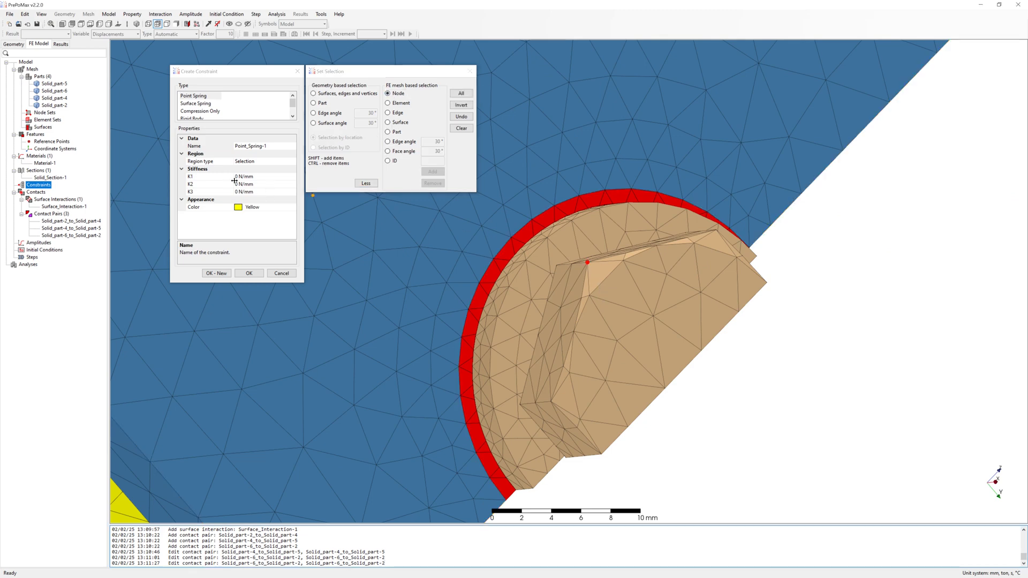
- Set the bolt head spring's stiffness K1, K2 and K3 to 1 N/mm and create the constraint, keeping constraint creation open
left_click(235, 178)
type("1")
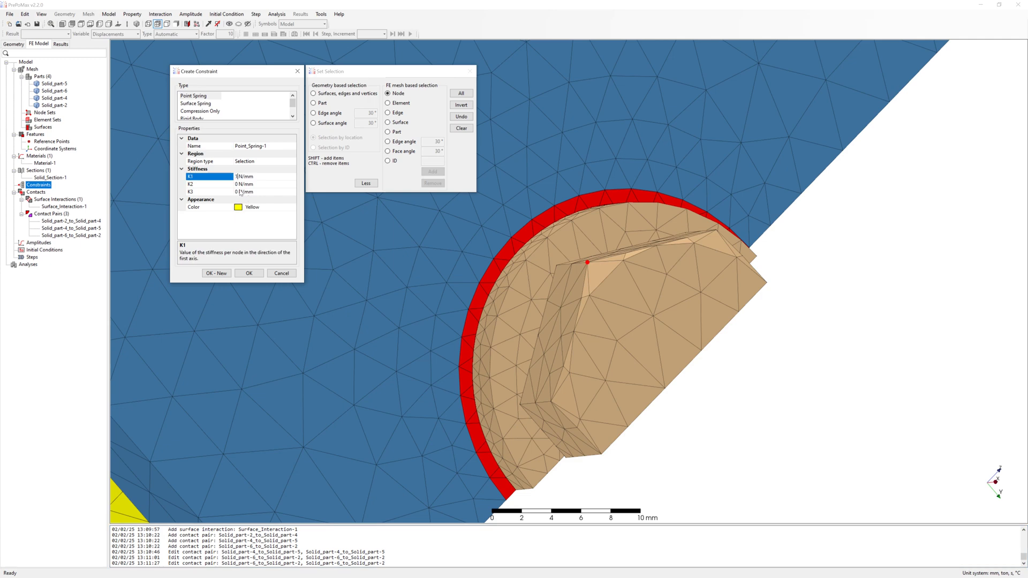
left_click(238, 185)
key("BackSpace")
type("1")
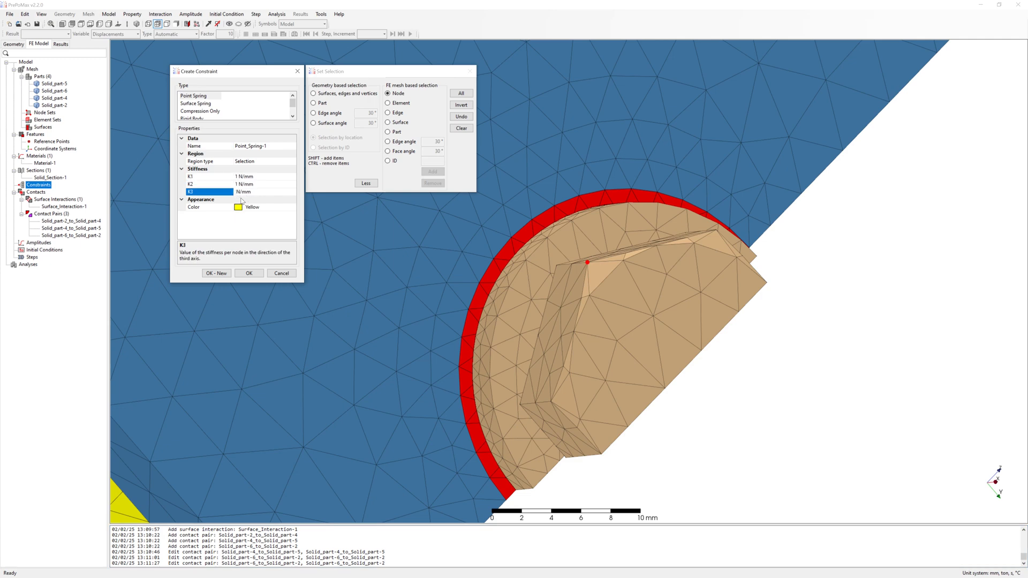
left_click(216, 273)
- Create a second Point Spring constraint on a corner mesh node of the nut, with K1, K2 and K3 set to 1 N/mm
scroll(596, 263, "down", 3)
middle_click_drag(596, 262, 575, 336)
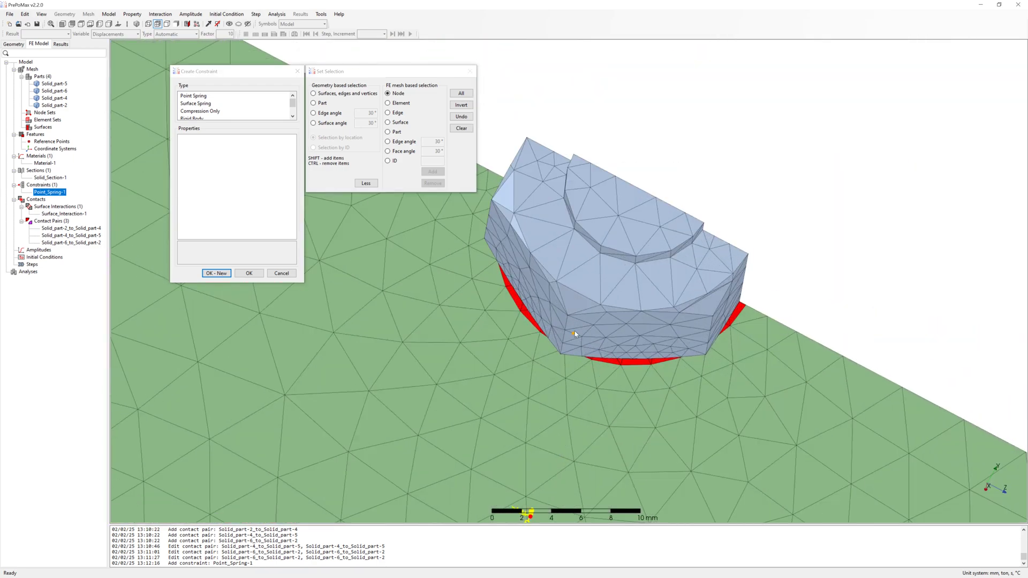
left_click(189, 97)
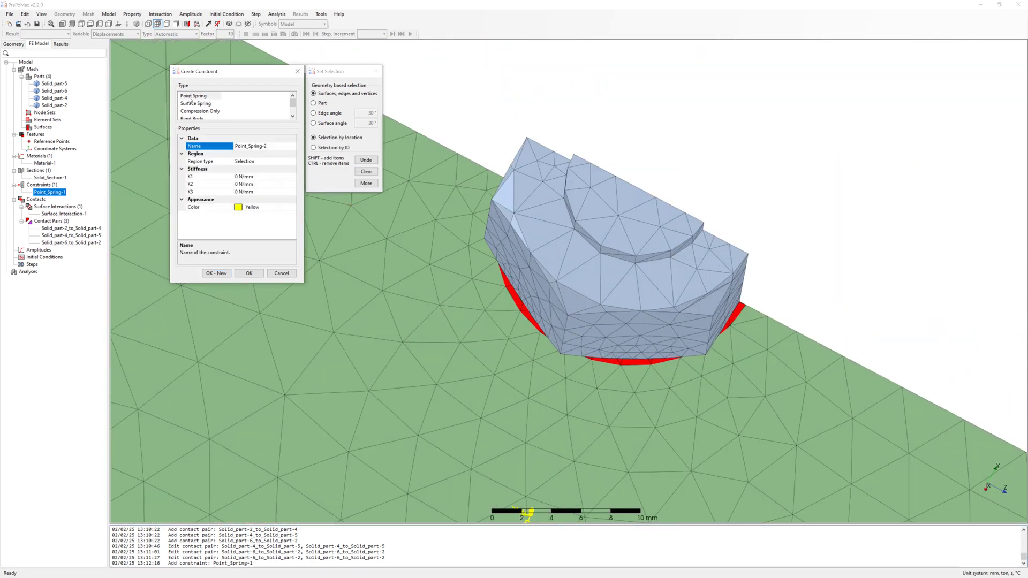
left_click(236, 176)
key("BackSpace")
type("1")
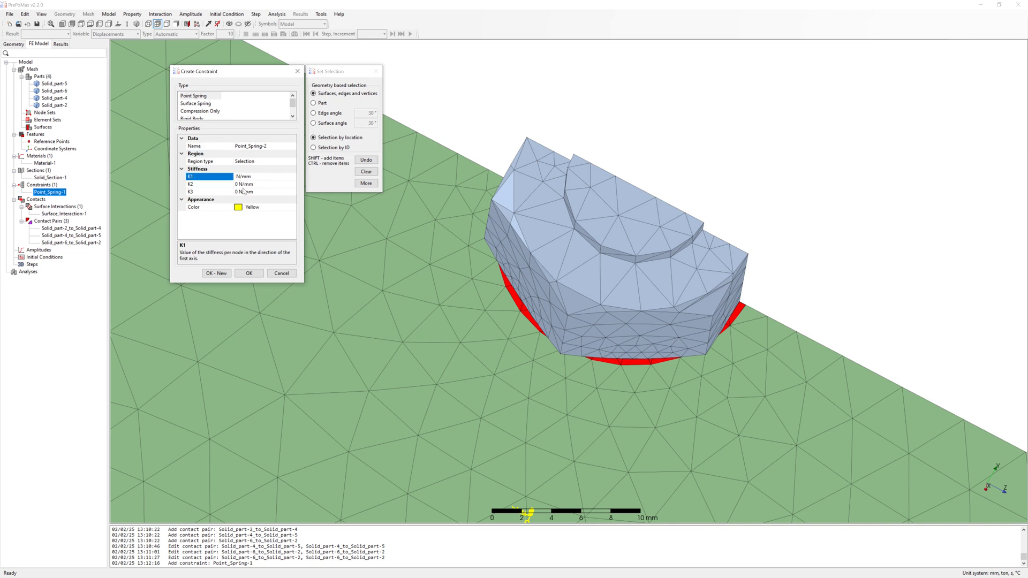
left_click(239, 183)
key("BackSpace")
type("1")
left_click(239, 193)
key("BackSpace")
type("1")
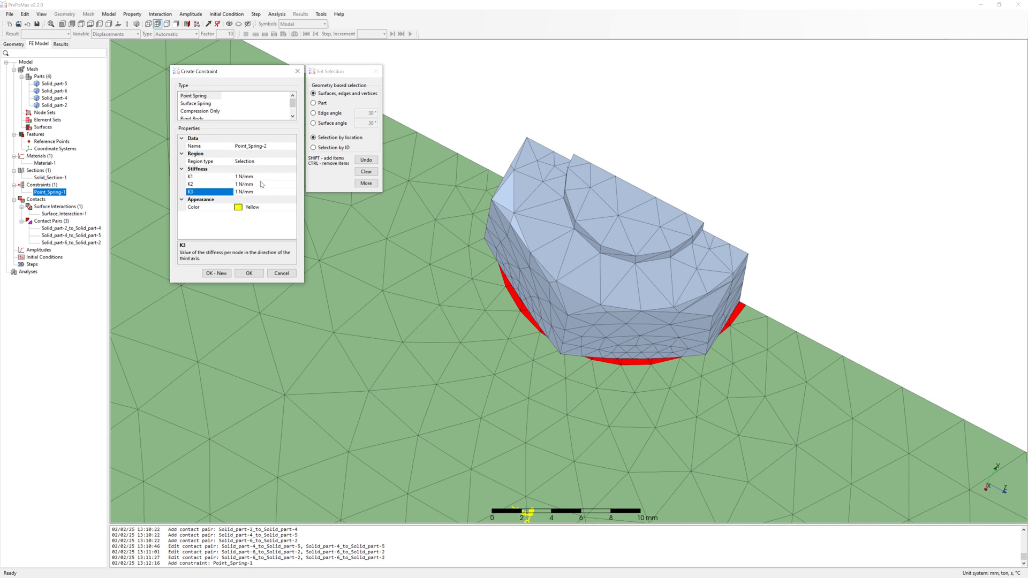
left_click(366, 183)
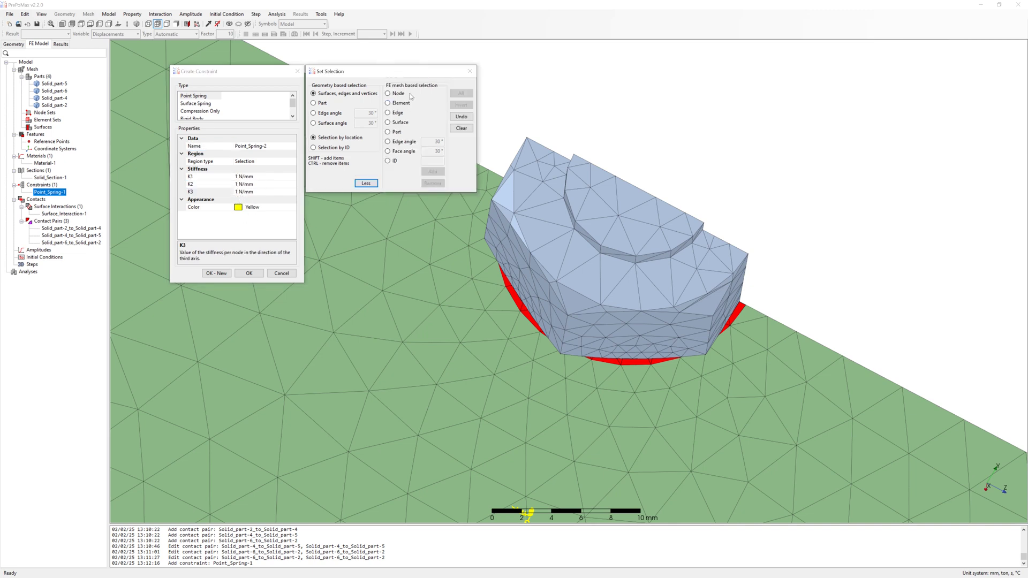
left_click(249, 273)
- Identify the lower bolt half with the nut among the mesh parts and hide it (Solid_part-6)
scroll(596, 249, "down", 7)
middle_click_drag(596, 246, 794, 292)
middle_click_drag(675, 140, 548, 154)
scroll(548, 153, "down", 1)
left_click(53, 105)
left_click(53, 99)
left_click(54, 93)
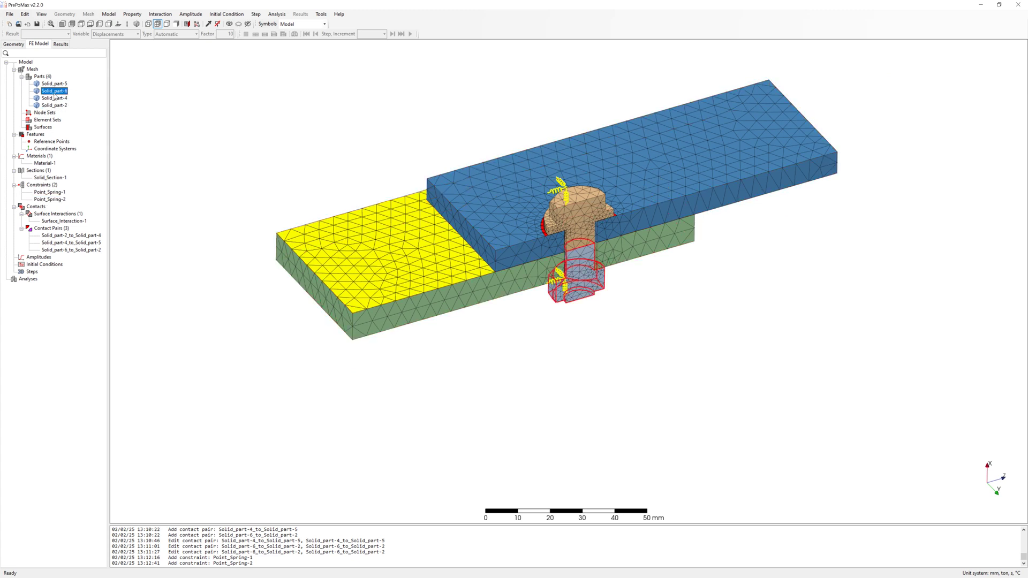
left_click(209, 240)
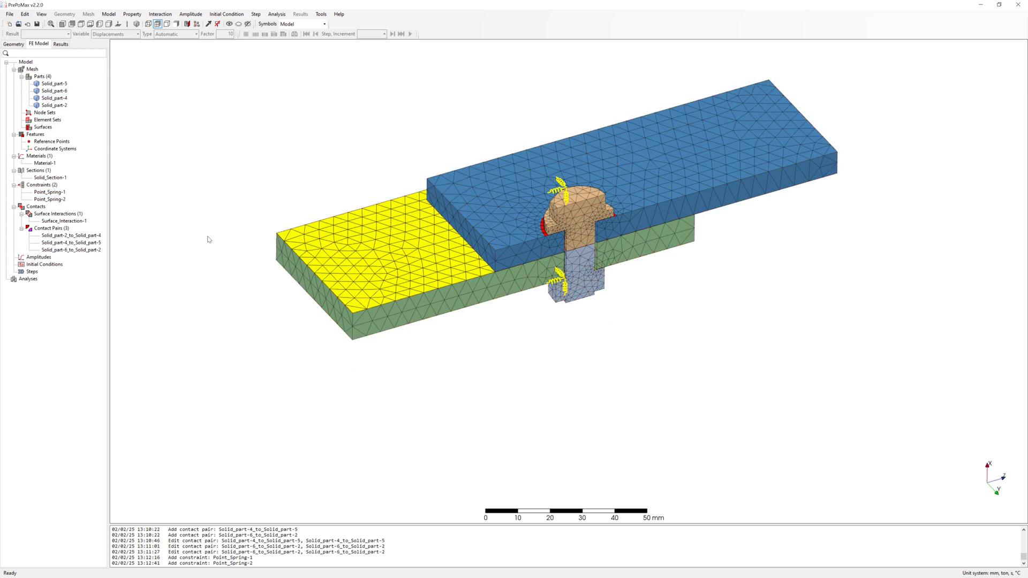
left_click(59, 94)
middle_click_drag(231, 110, 224, 95)
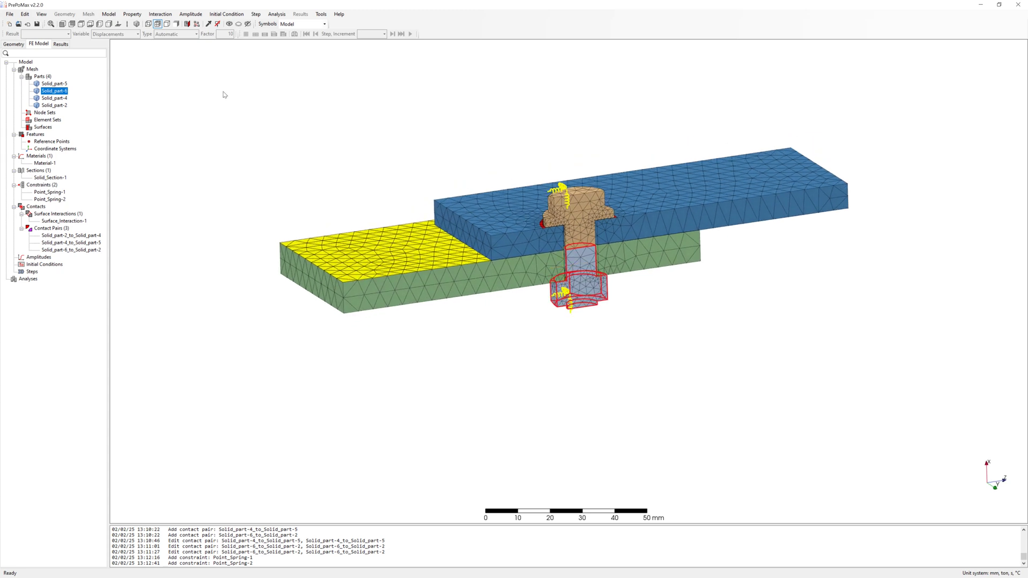
right_click(56, 93)
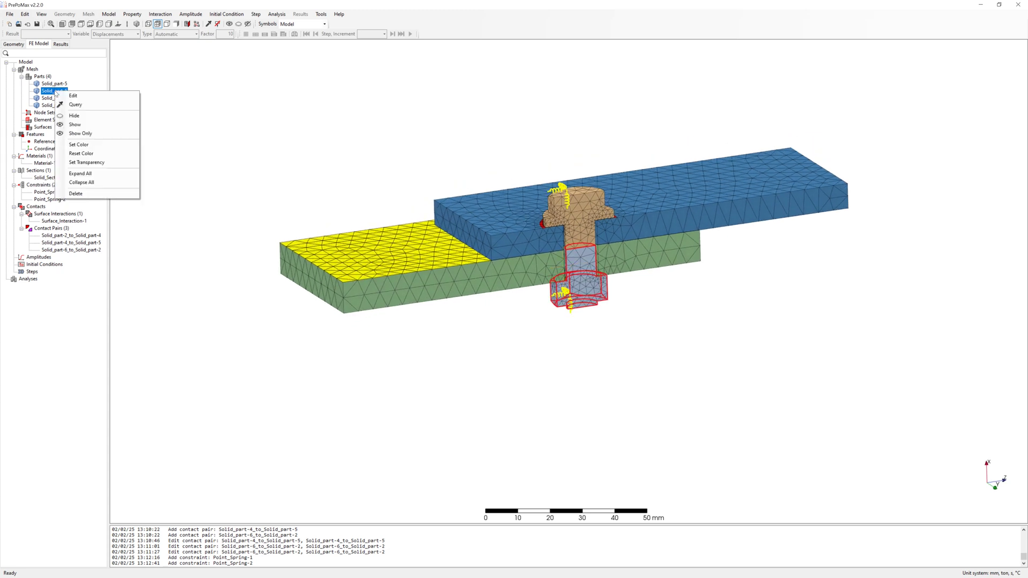
left_click(79, 121)
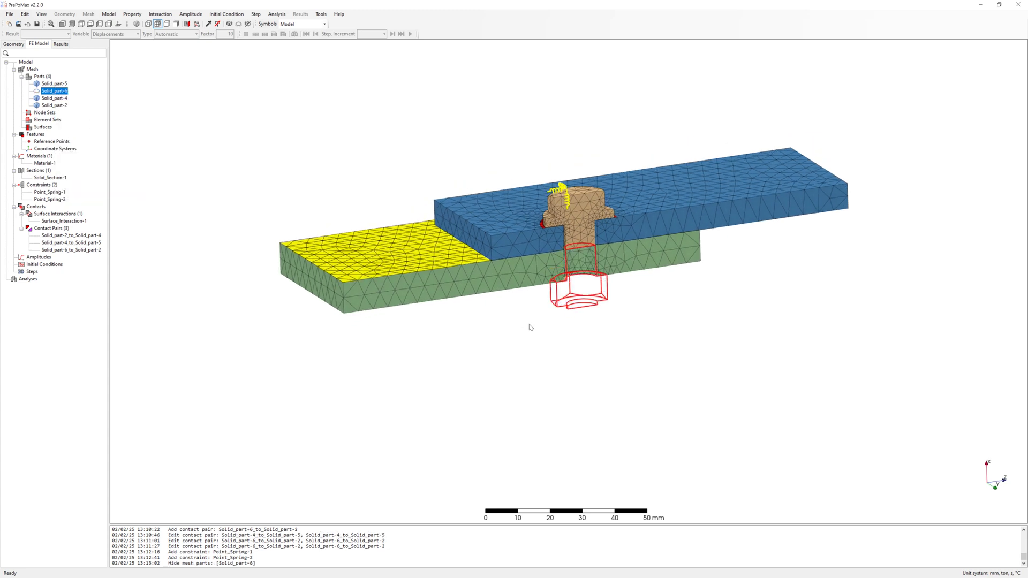
- Create a boundary layer with a thickness of 0.1 mm on the exposed end face of the upper bolt half's shank
middle_click_drag(569, 381, 584, 300)
scroll(586, 291, "up", 8)
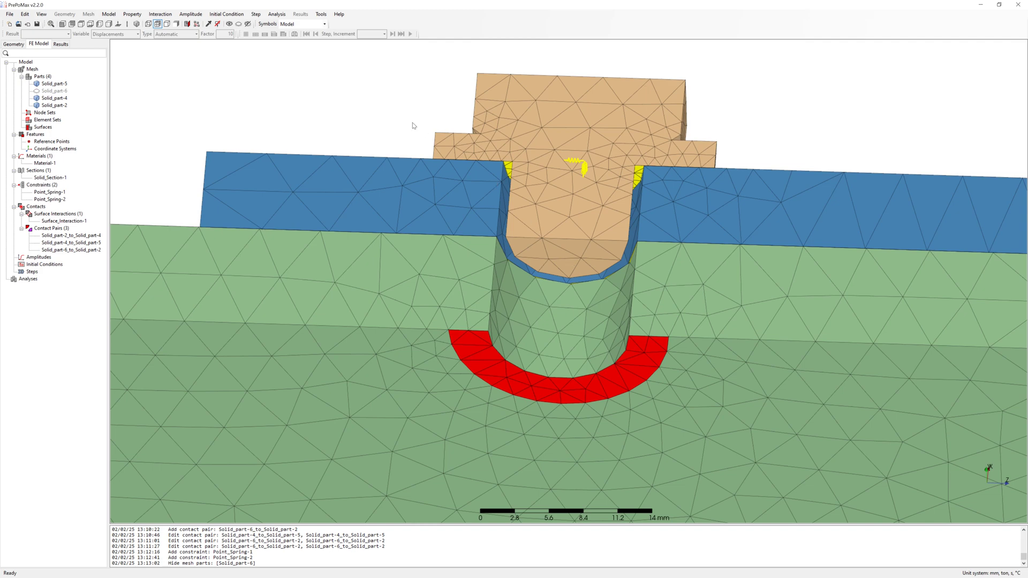
left_click(110, 15)
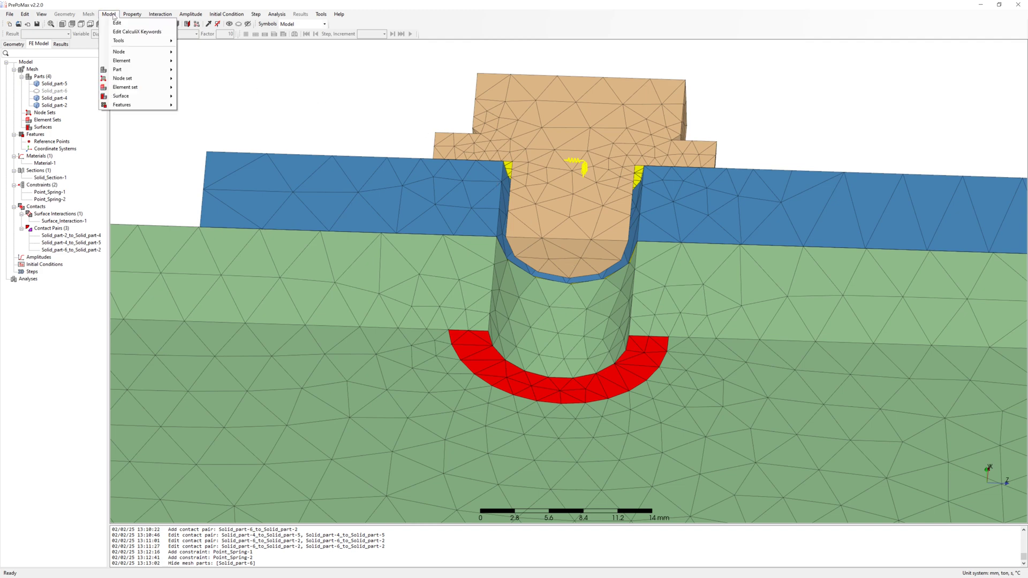
mouse_move(132, 43)
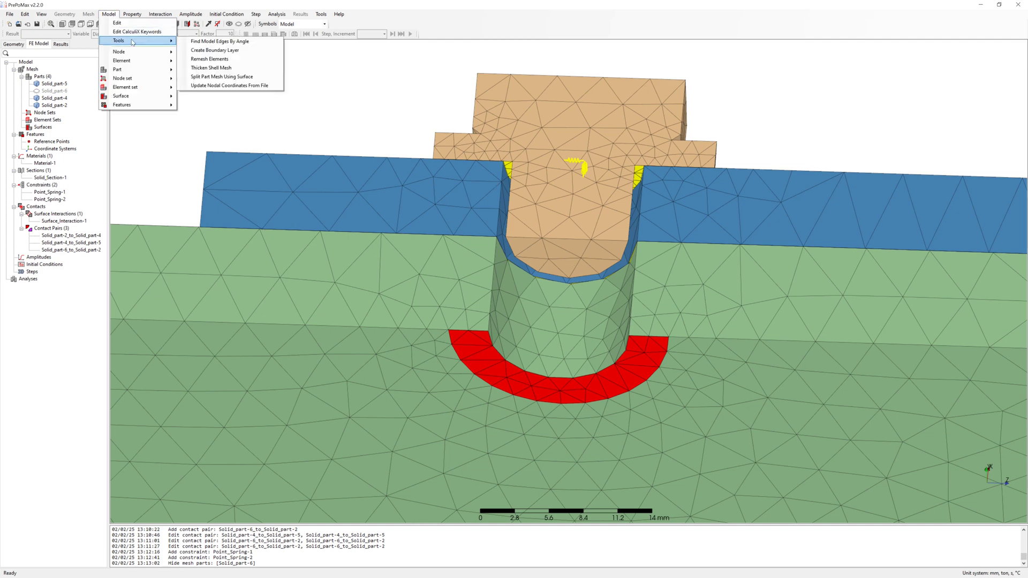
left_click(245, 50)
scroll(557, 237, "up", 3)
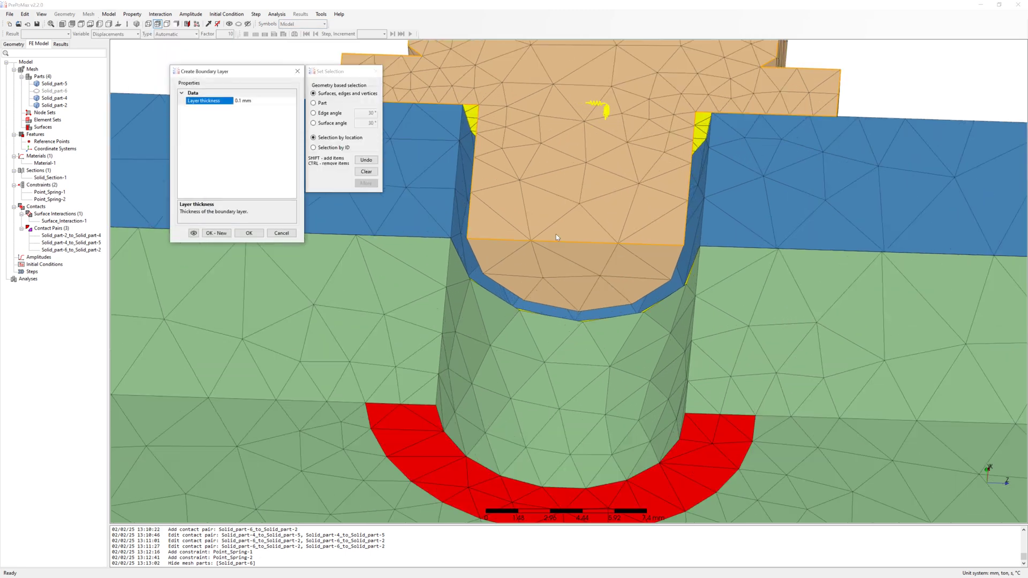
left_click(564, 262)
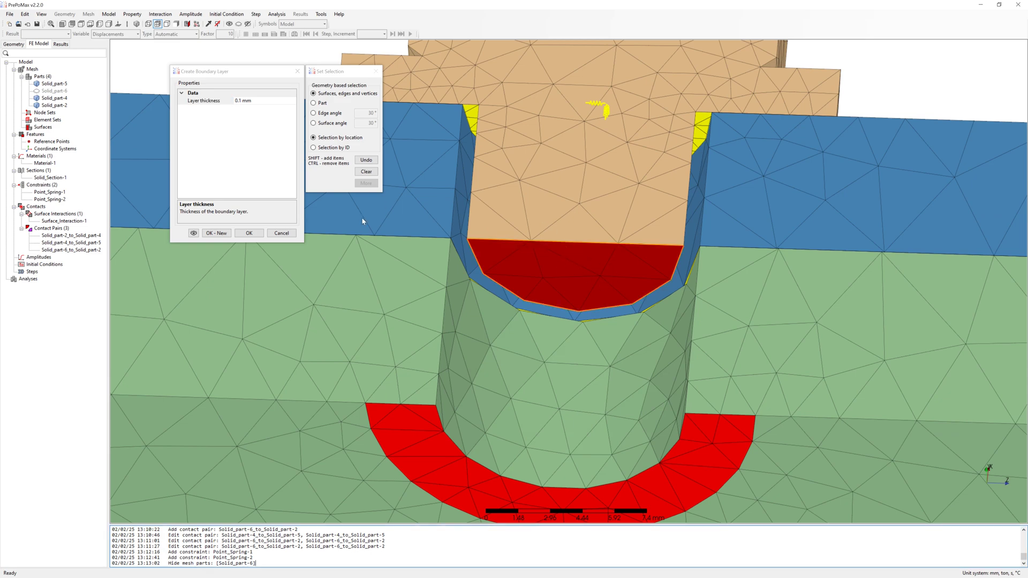
left_click(249, 233)
scroll(522, 239, "up", 2)
scroll(553, 253, "up", 3)
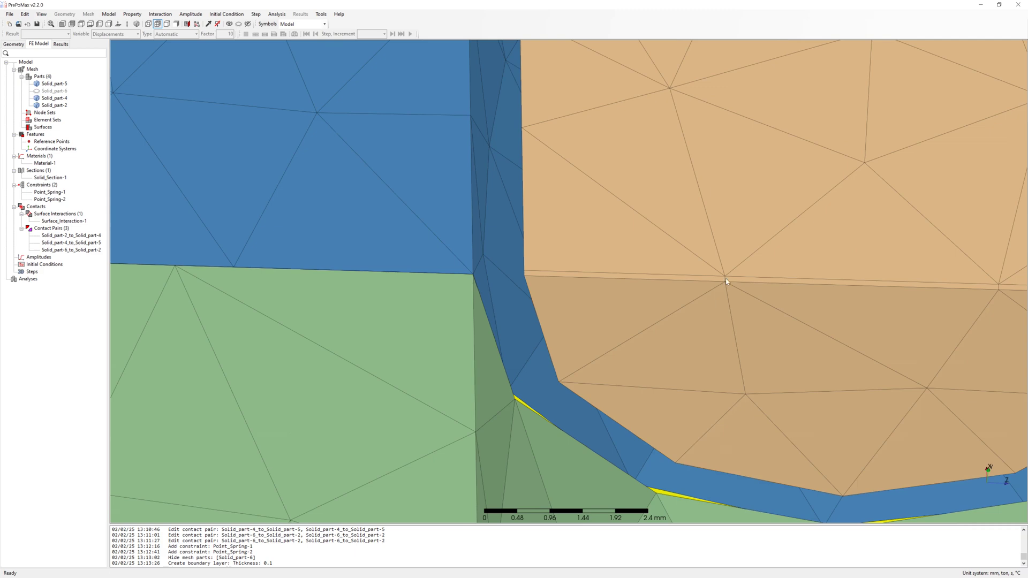
- Show the hidden lower bolt half Solid_part-6 again
scroll(726, 281, "down", 10)
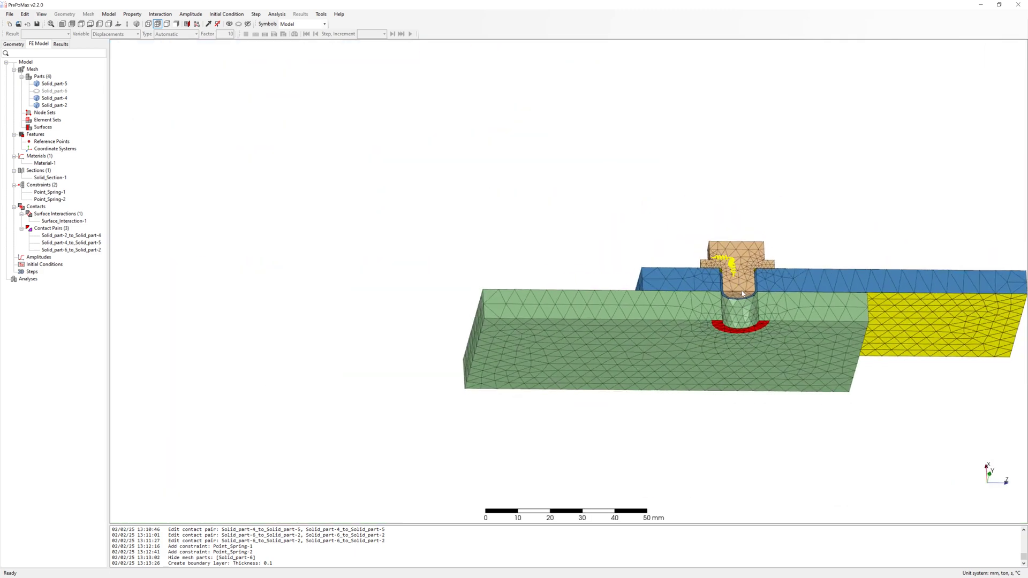
scroll(743, 294, "down", 2)
scroll(755, 284, "up", 4)
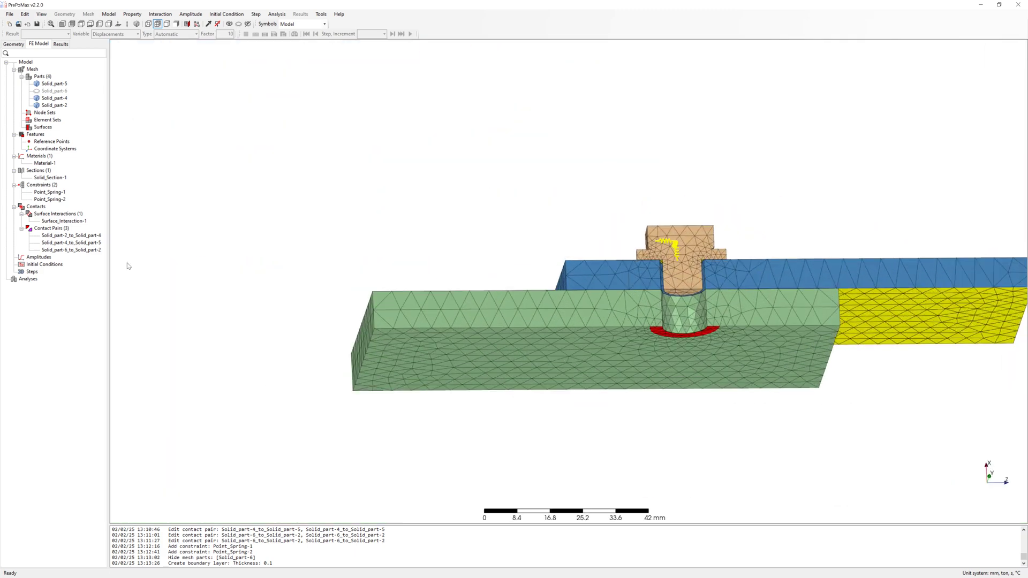
right_click(57, 94)
left_click(87, 125)
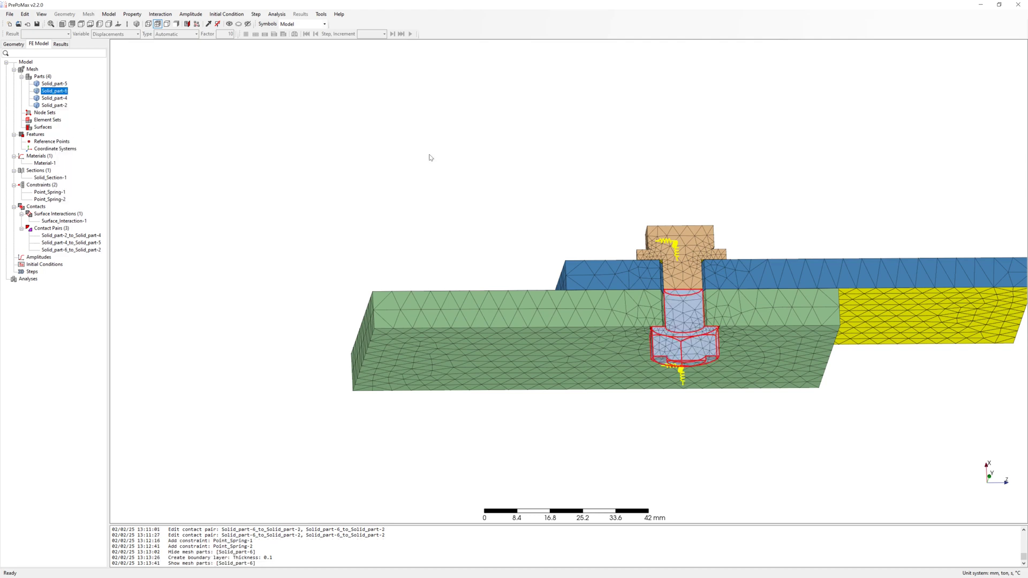
left_click_drag(429, 156, 478, 151)
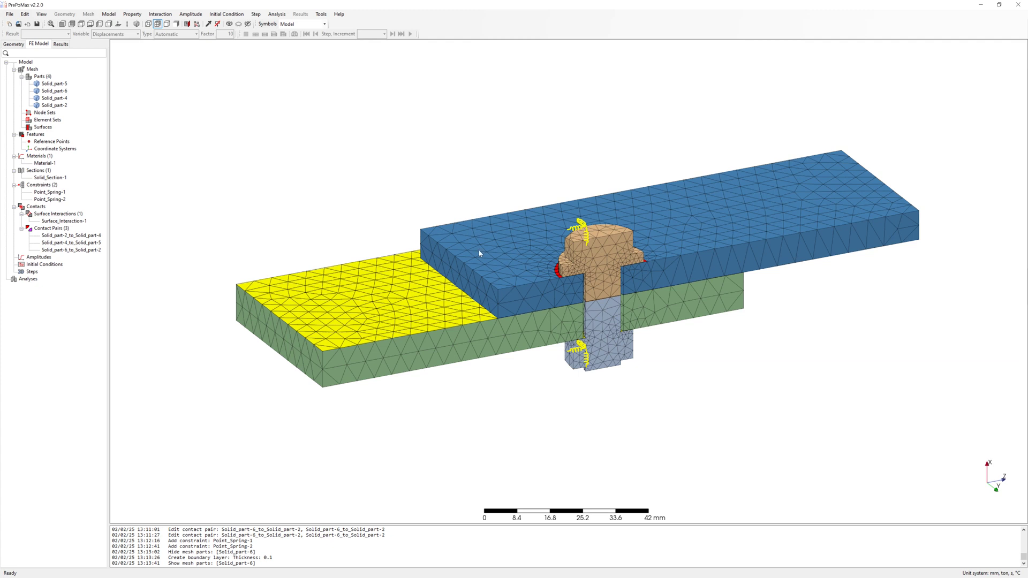
- Create a Static Step with Nlgeom on, Automatic incrementation and an initial time increment of 0.1 s
middle_click_drag(547, 193, 557, 217)
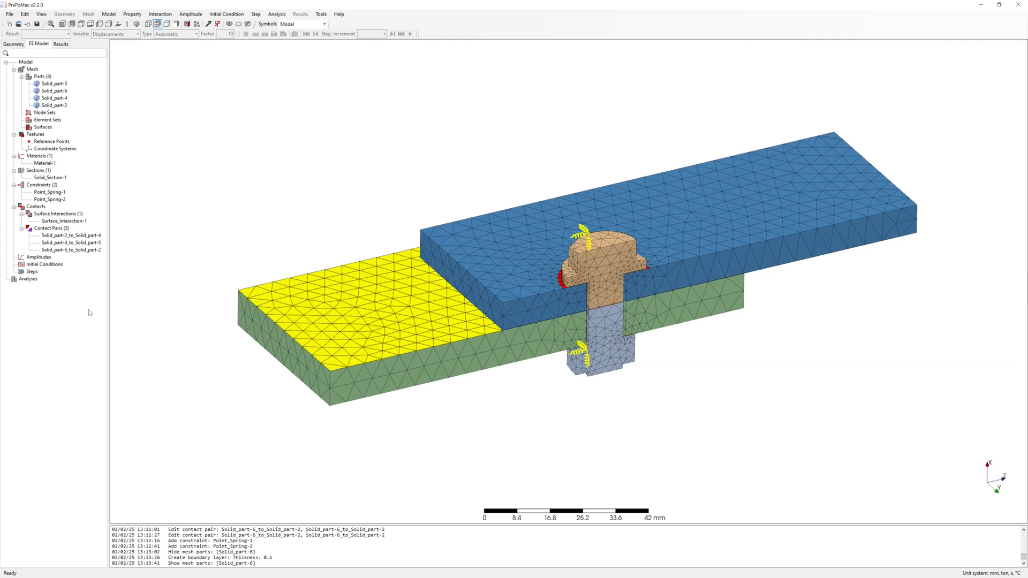
right_click(33, 272)
left_click(49, 275)
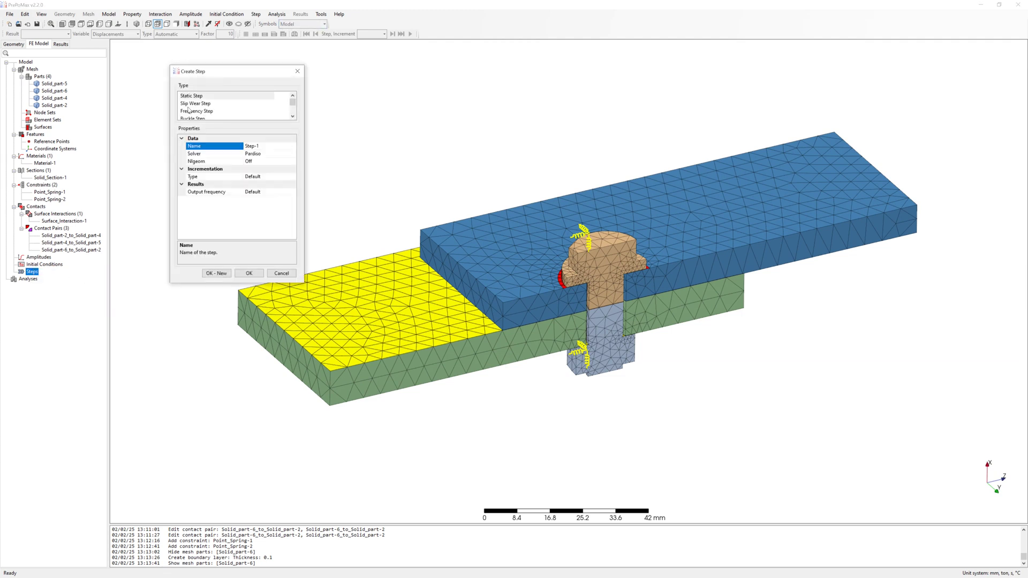
left_click(251, 162)
left_click(293, 161)
left_click(249, 170)
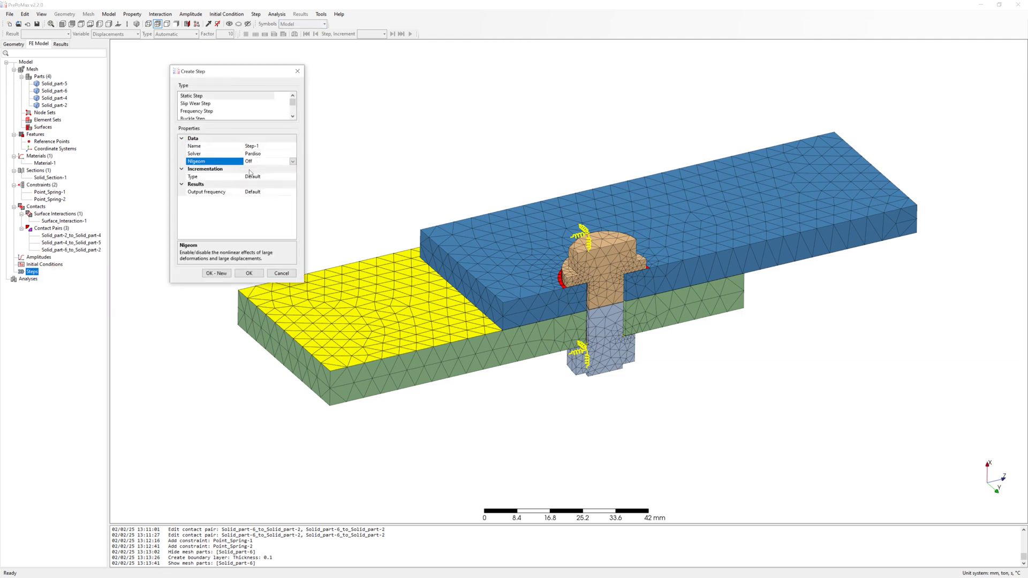
left_click(265, 178)
left_click(264, 177)
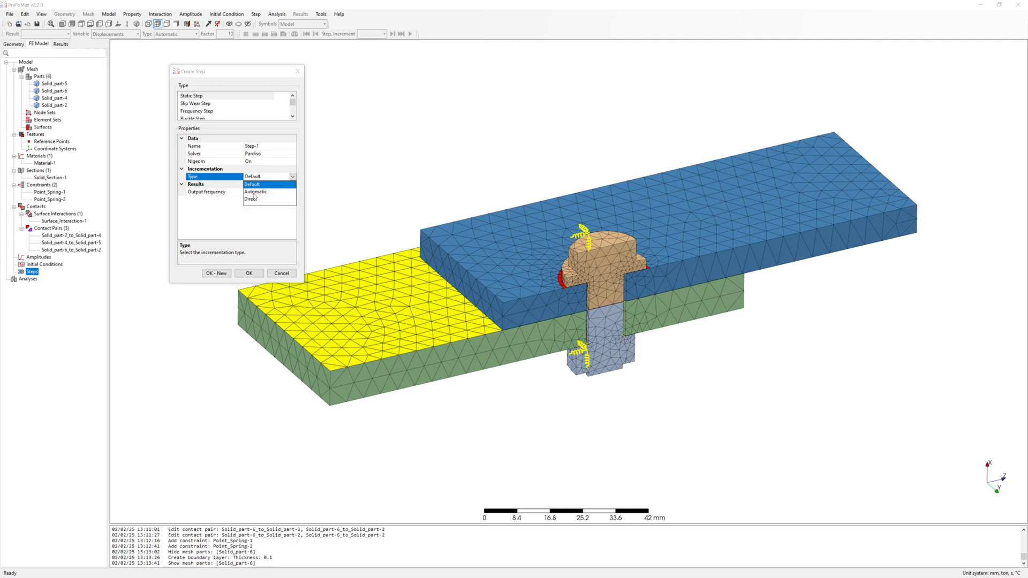
left_click(257, 192)
left_click(248, 200)
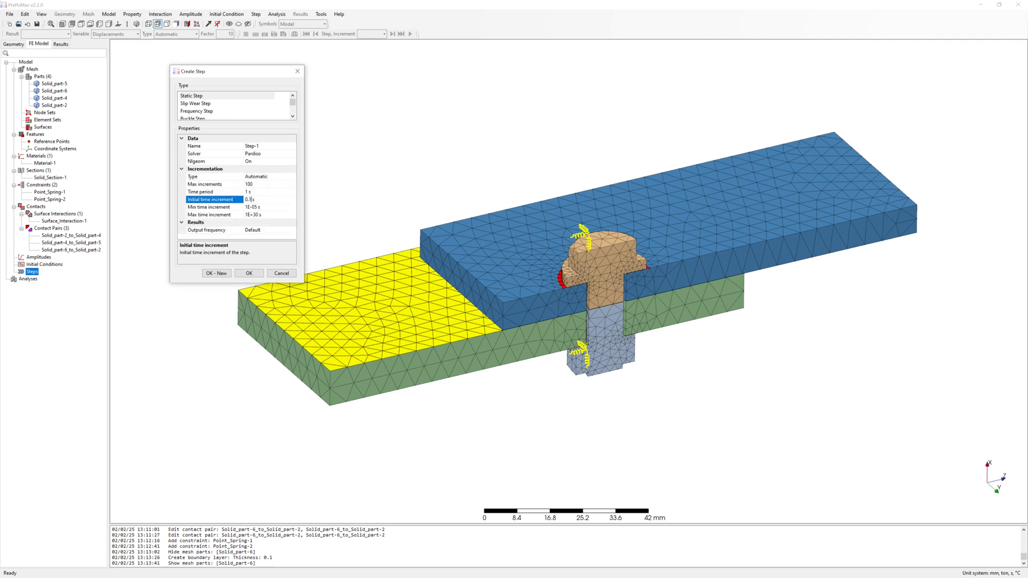
left_click(250, 273)
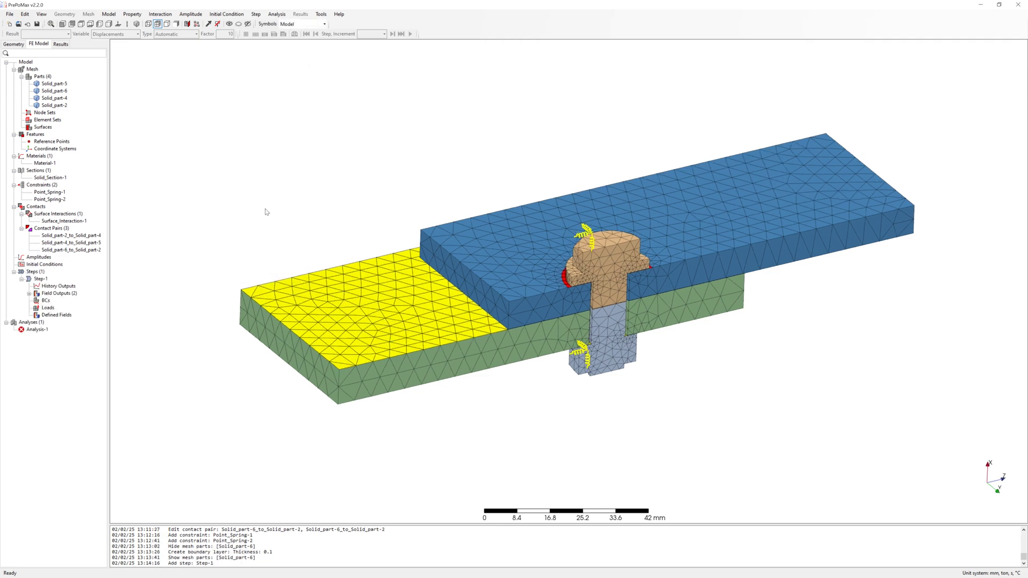
- Create a Fixed boundary condition on both end faces of the lower plate
scroll(265, 212, "down", 2)
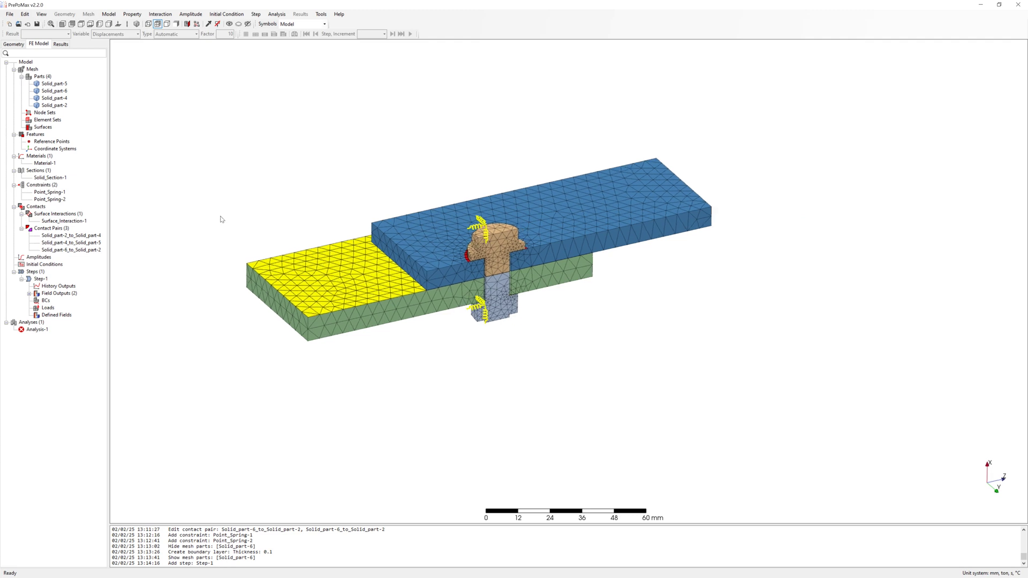
right_click(45, 300)
left_click(64, 305)
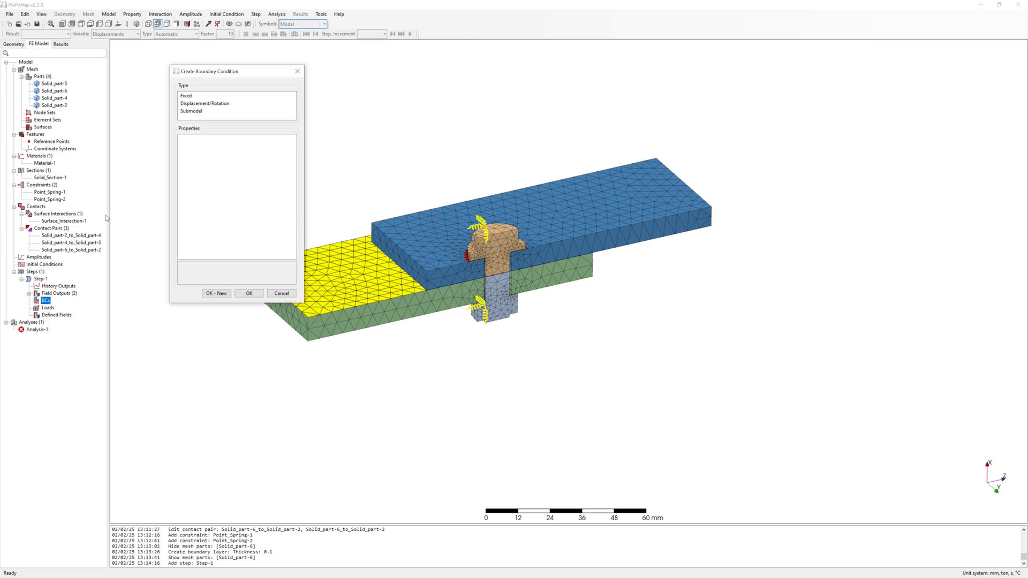
left_click(182, 95)
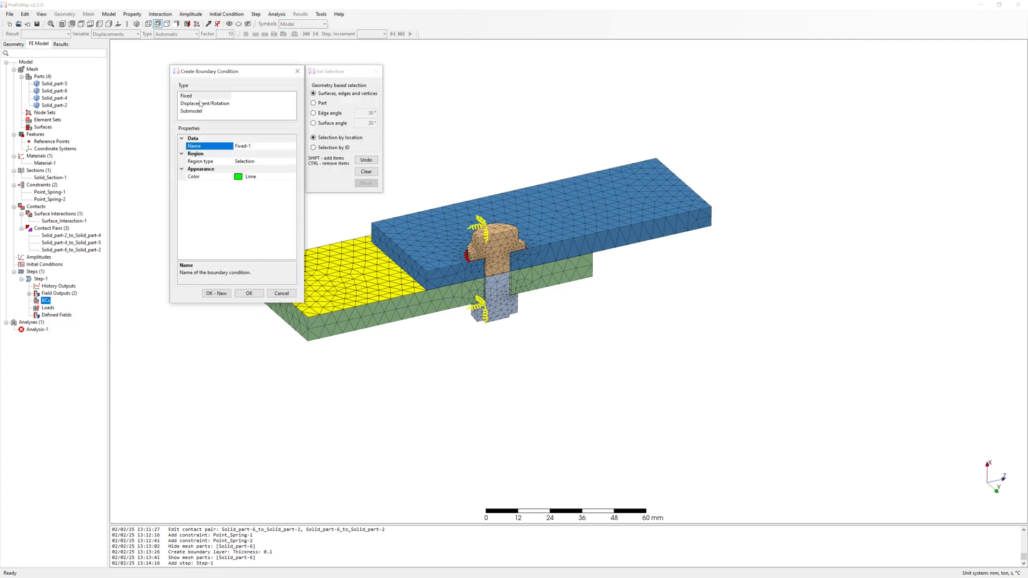
left_click(296, 329)
middle_click_drag(479, 356, 414, 337)
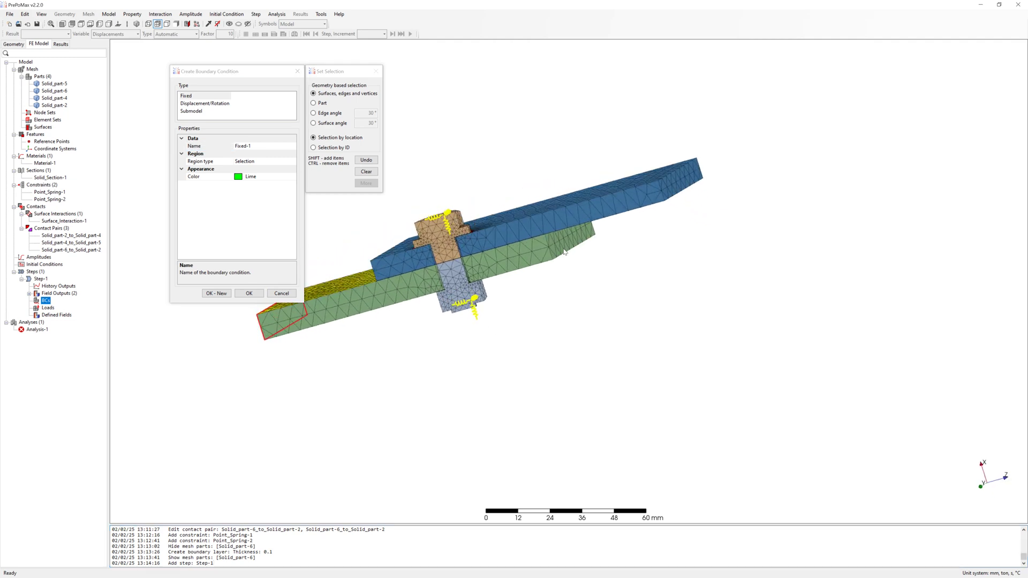
left_click(565, 251)
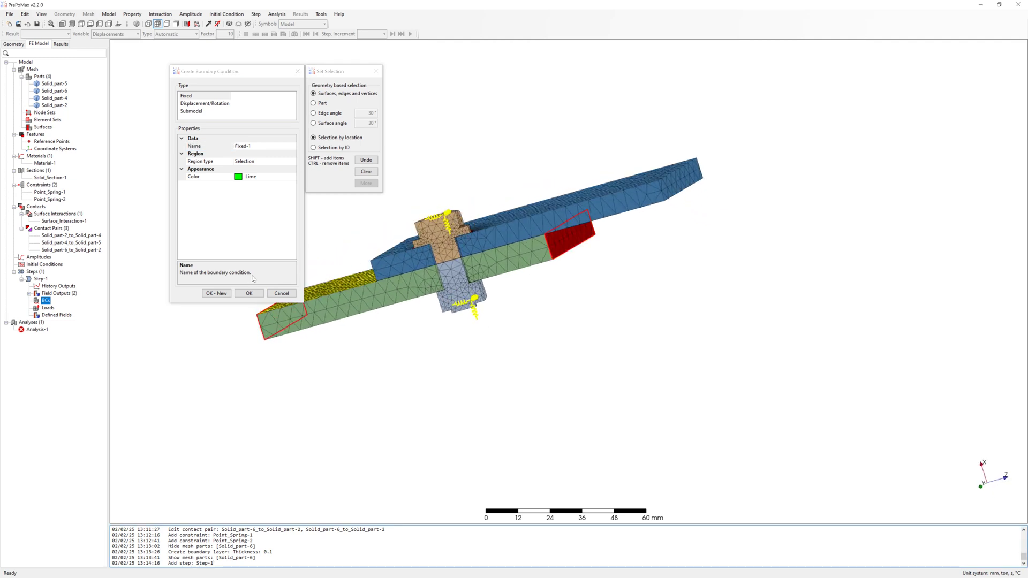
left_click(216, 293)
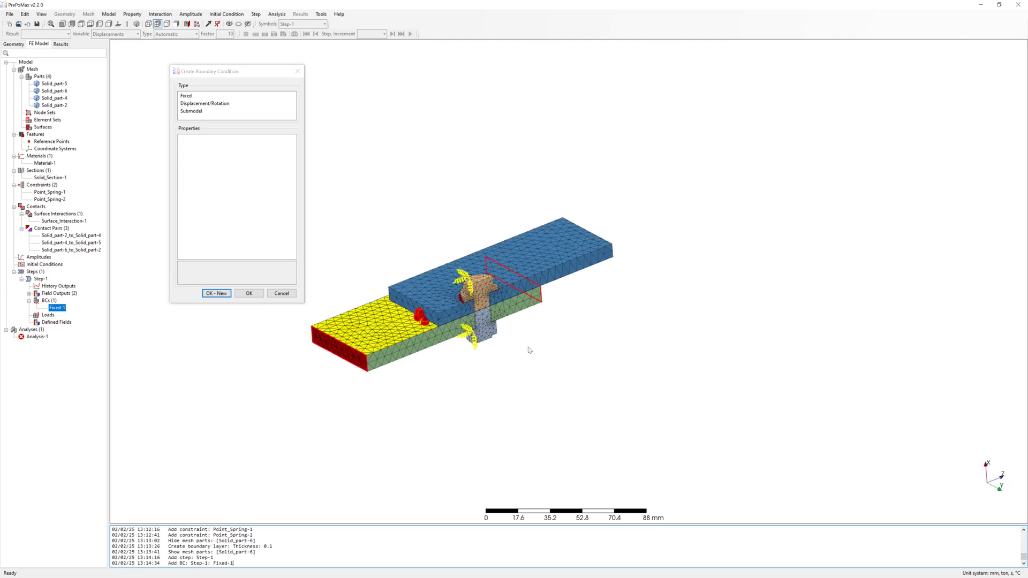
- Create a Displacement/Rotation boundary condition on the upper plate's outer end face with U1, U2 and U3 set to 0 mm
mouse_move(528, 347)
middle_mouse_down()
mouse_move(520, 368)
mouse_move(520, 349)
mouse_move(561, 328)
mouse_move(522, 340)
middle_mouse_up()
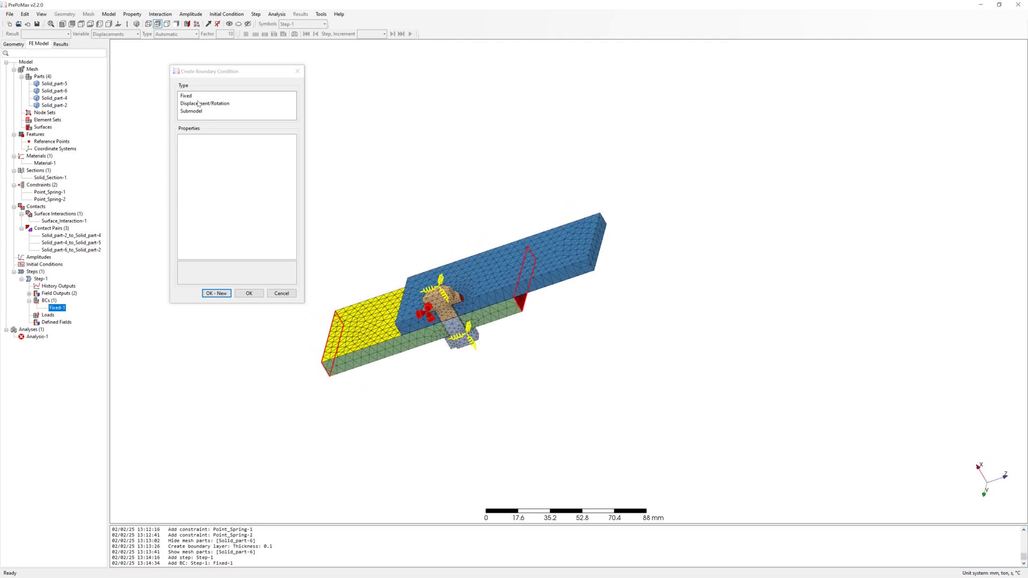
left_click(199, 103)
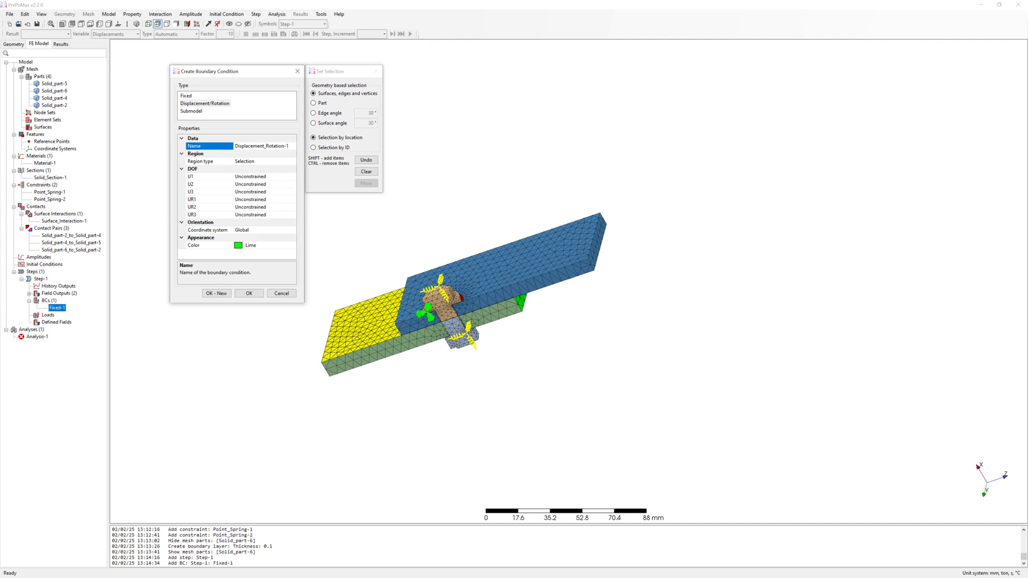
left_click(282, 178)
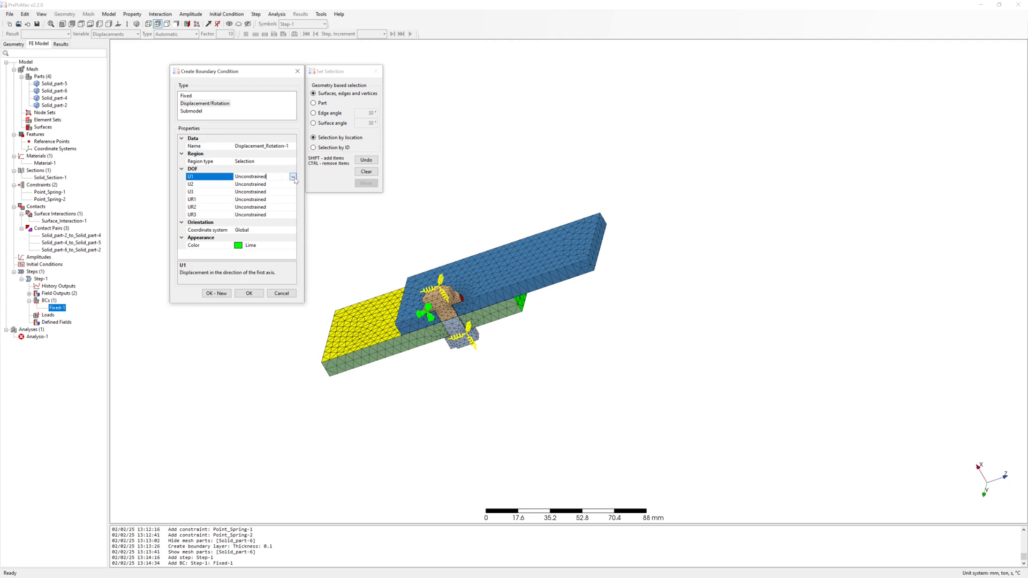
left_click(293, 176)
left_click(279, 191)
left_click(284, 184)
left_click(292, 184)
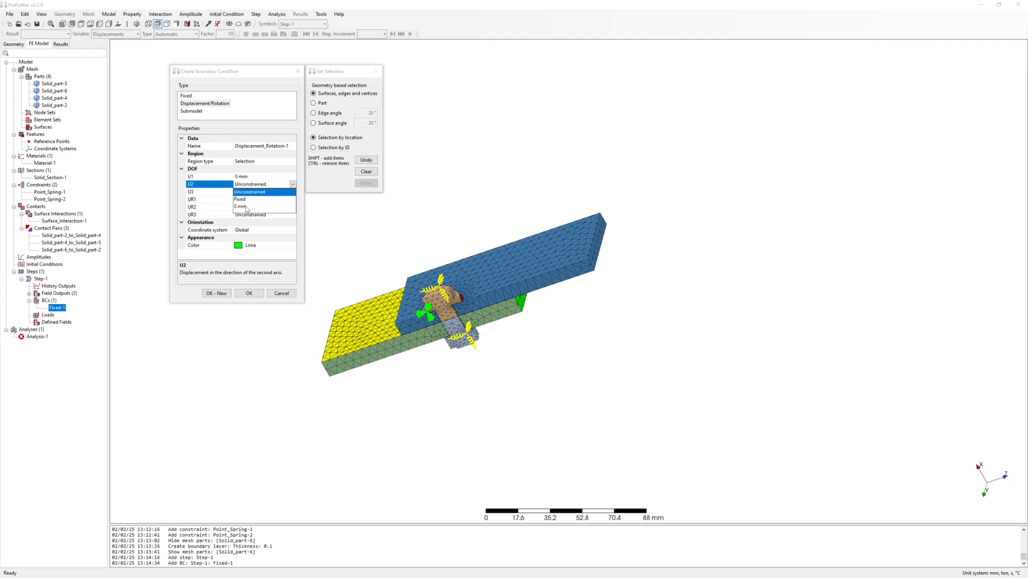
left_click(255, 200)
left_click(293, 192)
left_click(293, 191)
left_click(247, 208)
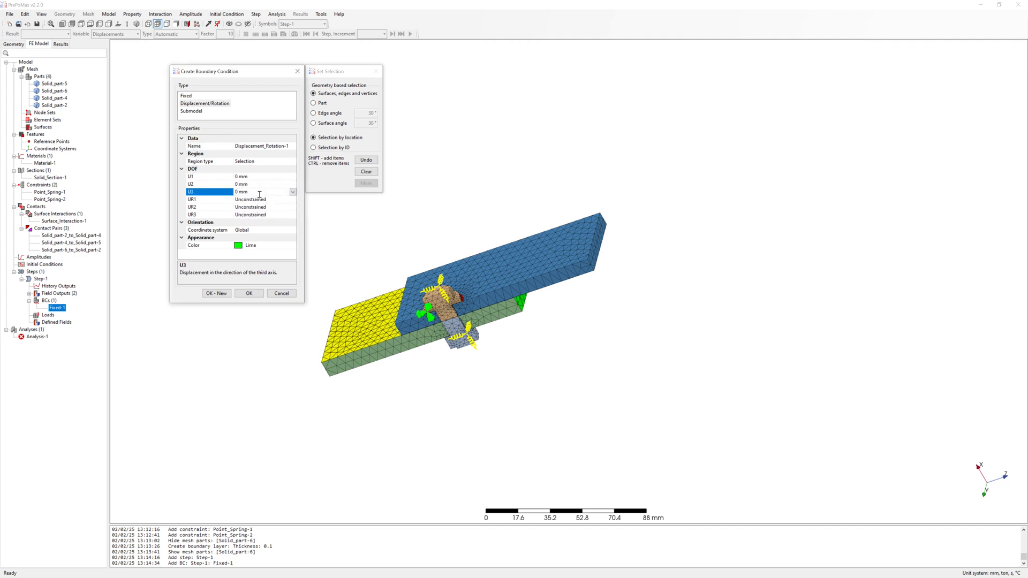
left_click(596, 246)
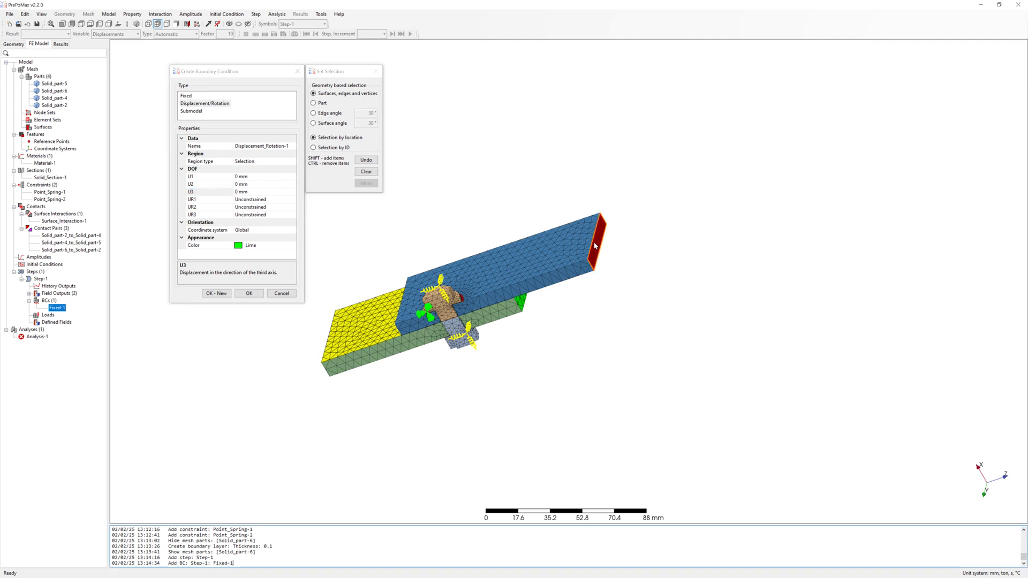
left_click(216, 293)
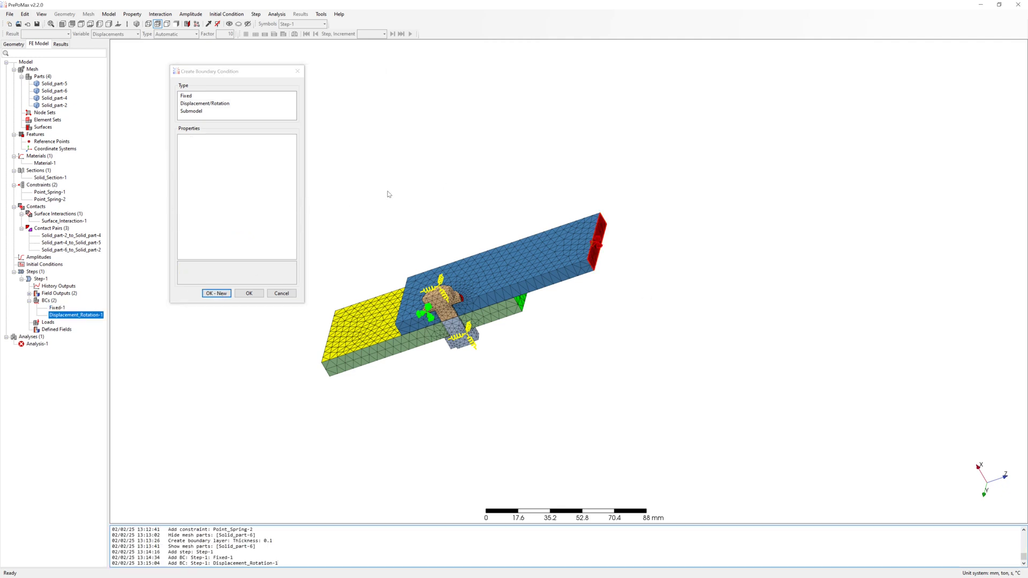
- Start another Displacement/Rotation boundary condition named symm_y and select the symmetry-plane faces of both plates and both bolt halves
left_click_drag(396, 192, 436, 177)
left_click(216, 104)
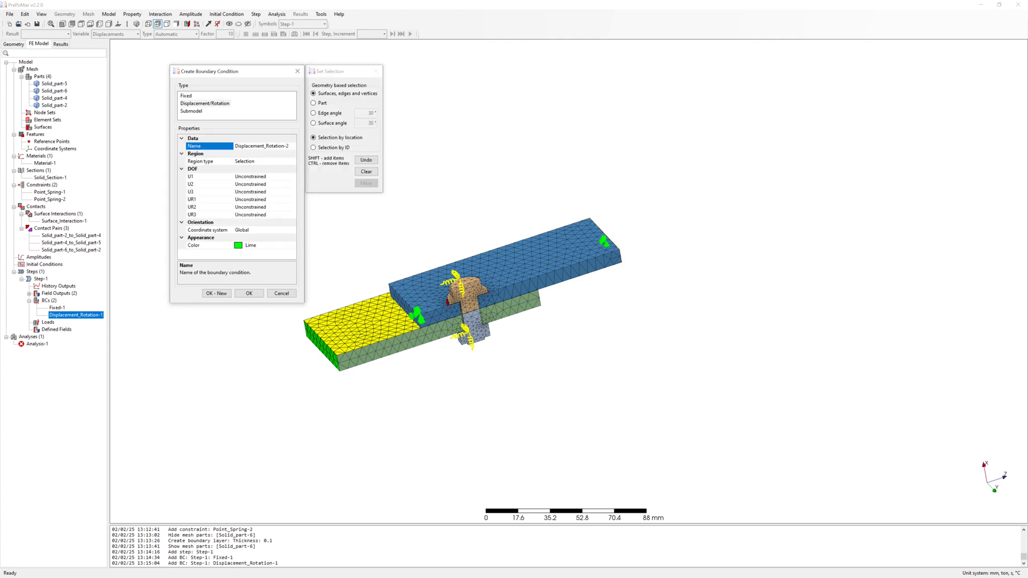
left_click_drag(289, 146, 230, 152)
type("symm_y")
left_click(438, 338)
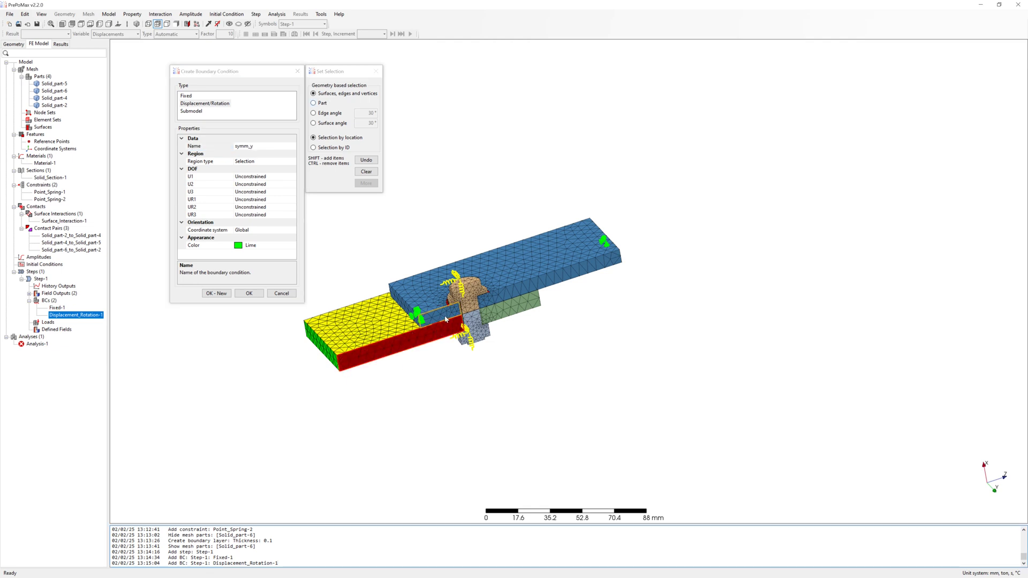
left_click(445, 319, "shift")
left_click(492, 299, "shift")
left_click(490, 313, "shift")
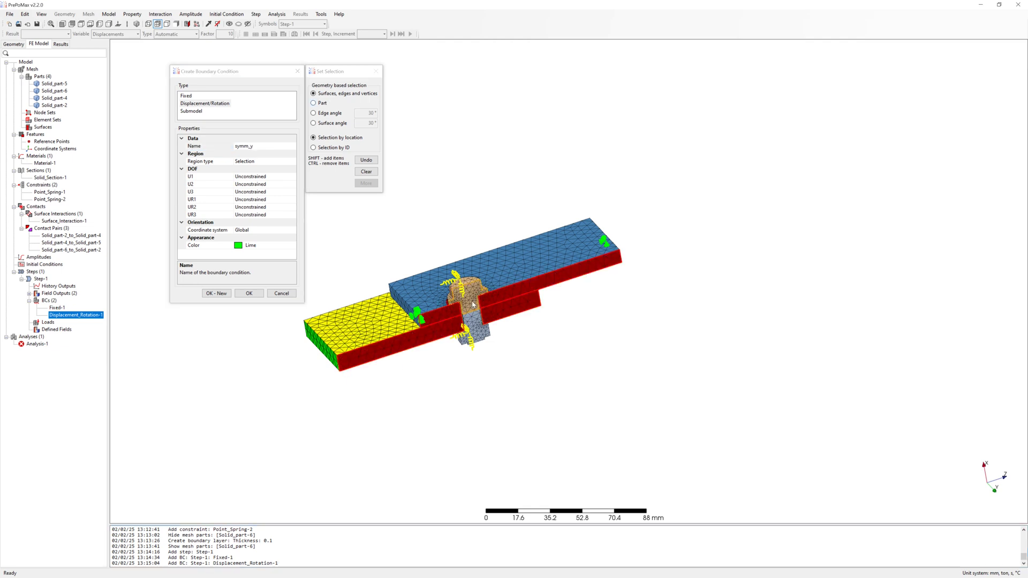
left_click(469, 299, "shift")
left_click(476, 320, "shift")
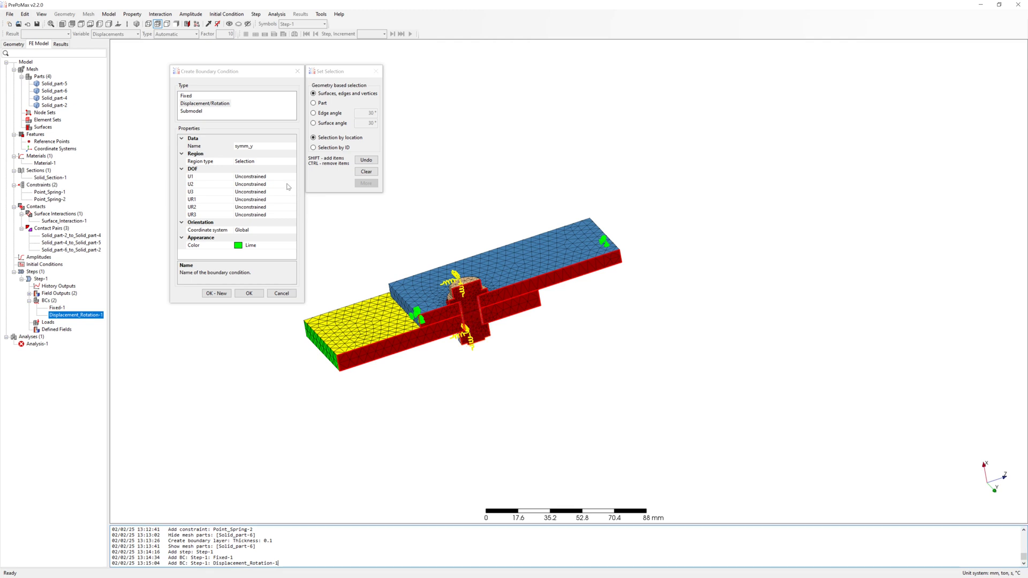
- Set U2 to 0 mm and UR1 and UR3 to 0 rad for symm_y and create the boundary condition
left_click(279, 184)
left_click(241, 208)
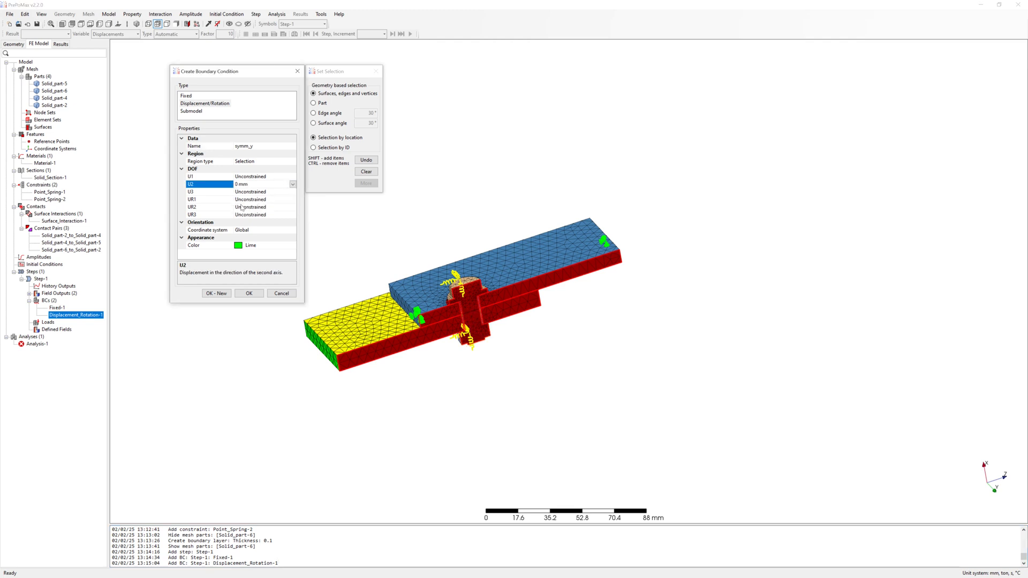
left_click(285, 200)
left_click(292, 200)
left_click(240, 214)
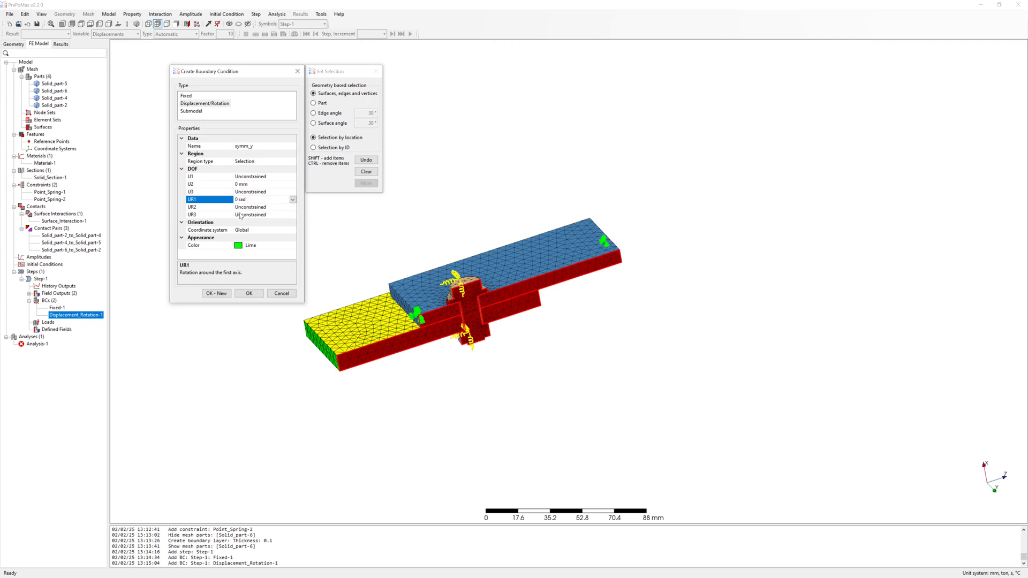
left_click(286, 215)
left_click(293, 215)
left_click(244, 234)
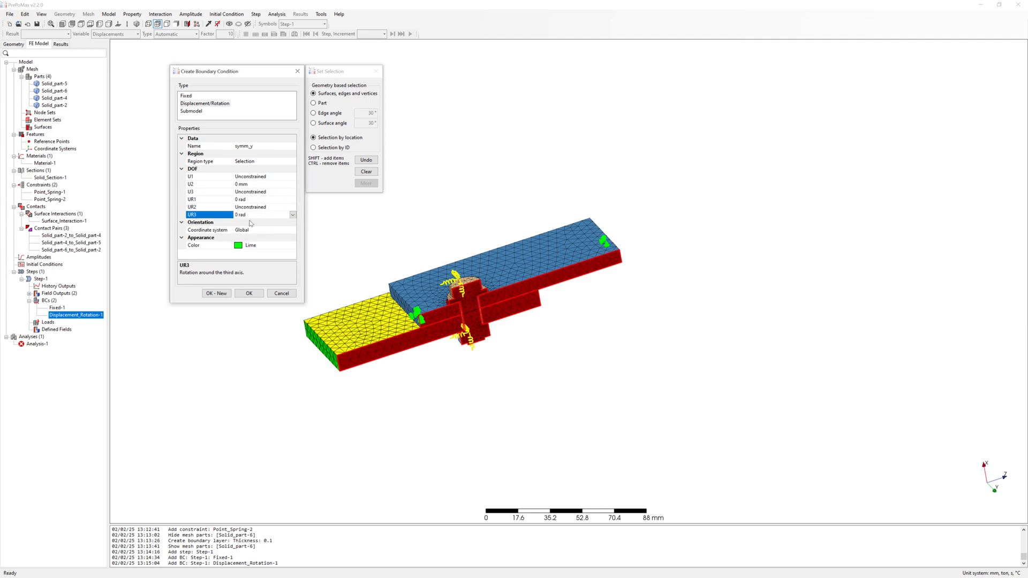
left_click(249, 293)
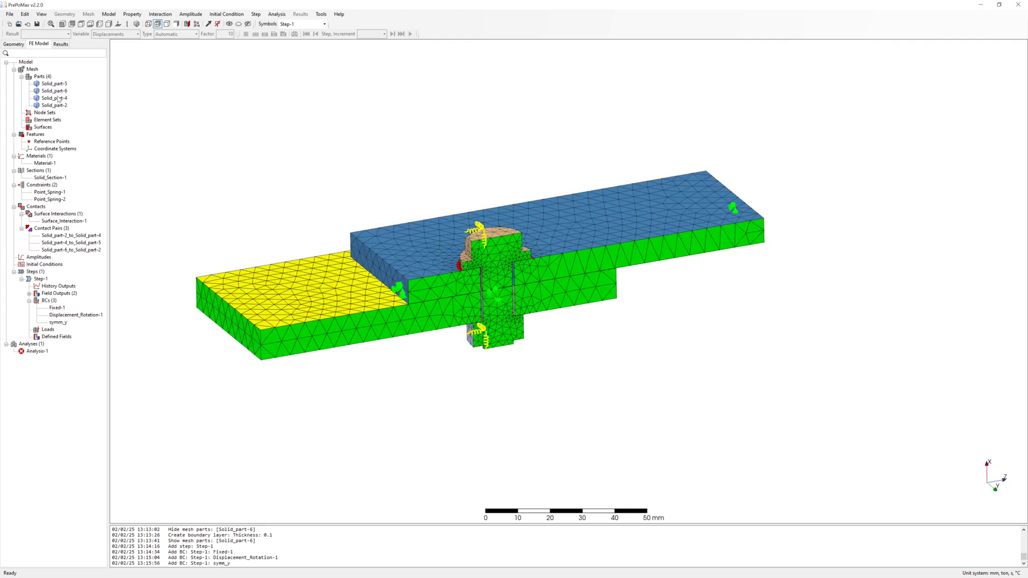
- Hide the lower bolt half Solid_part-6 to expose the end face of the upper bolt half's shank
left_click(60, 92)
right_click(60, 92)
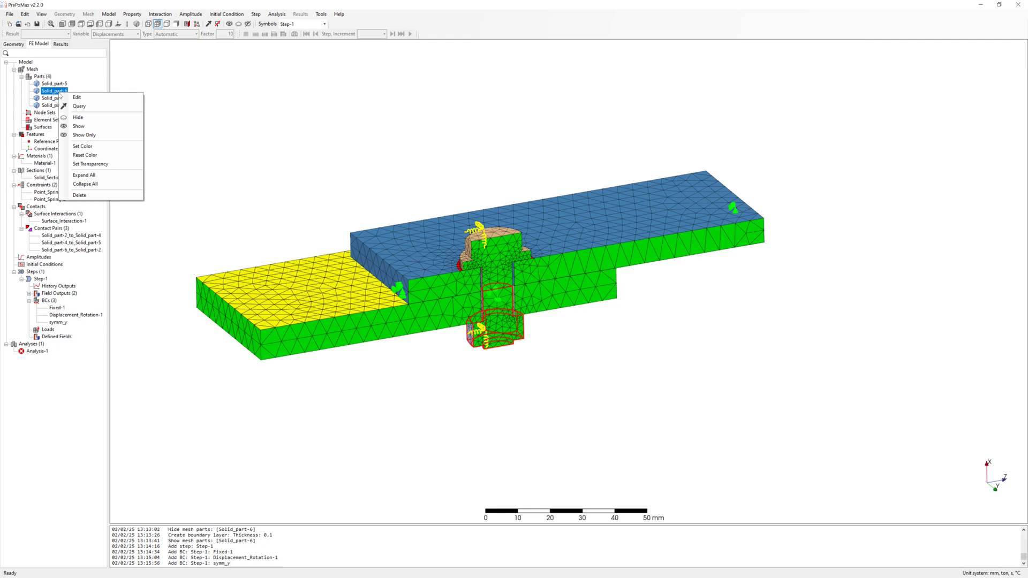
left_click(90, 122)
left_click(571, 433)
middle_click_drag(572, 433, 565, 381)
scroll(470, 205, "up", 4)
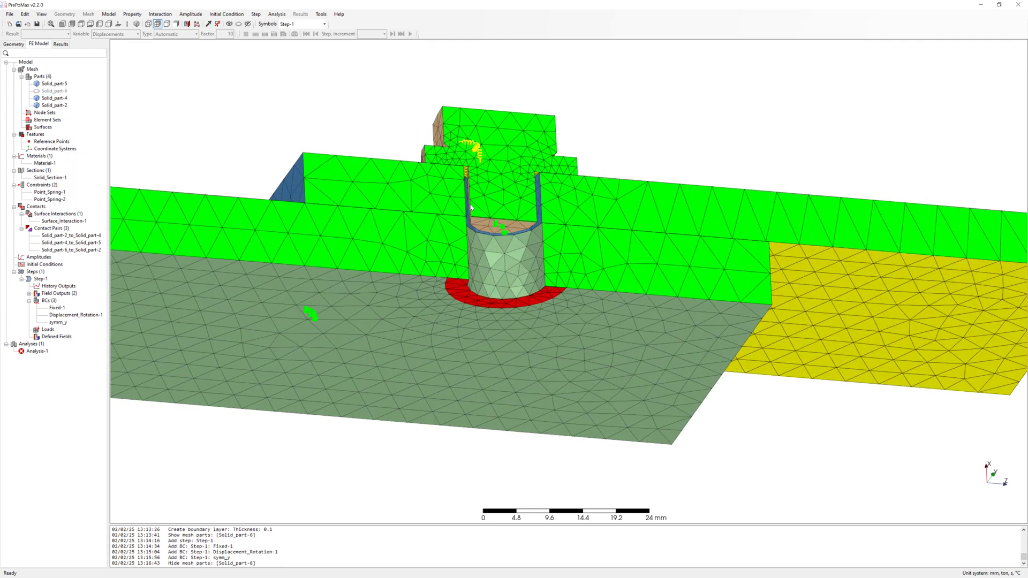
scroll(458, 211, "down", 3)
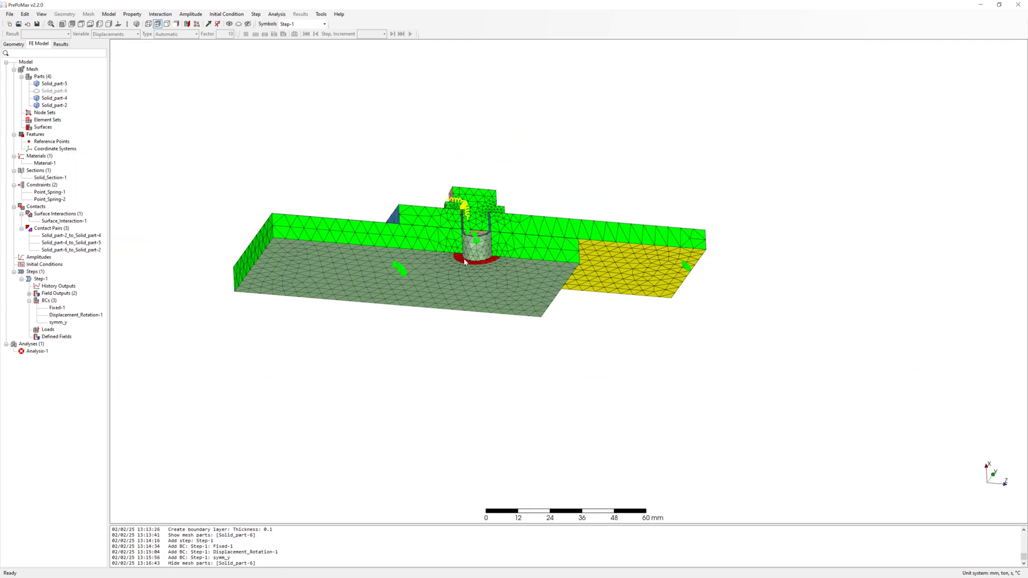
- Start a Pre-tension load in Step-1 and select the exposed end face of the upper bolt half's shank as its region
right_click(51, 329)
left_click(92, 340)
scroll(199, 107, "down", 3)
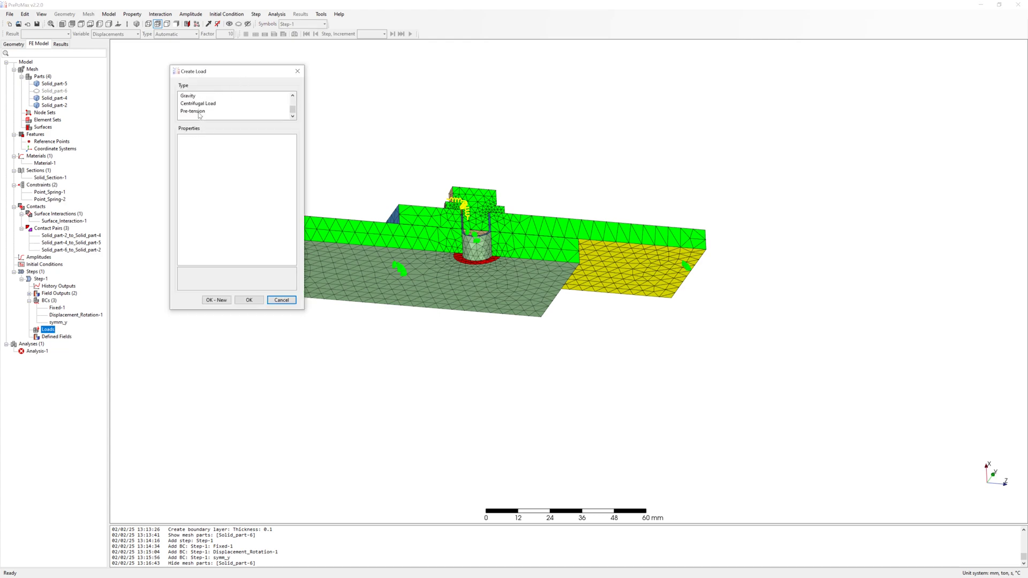
left_click(198, 111)
scroll(498, 191, "up", 8)
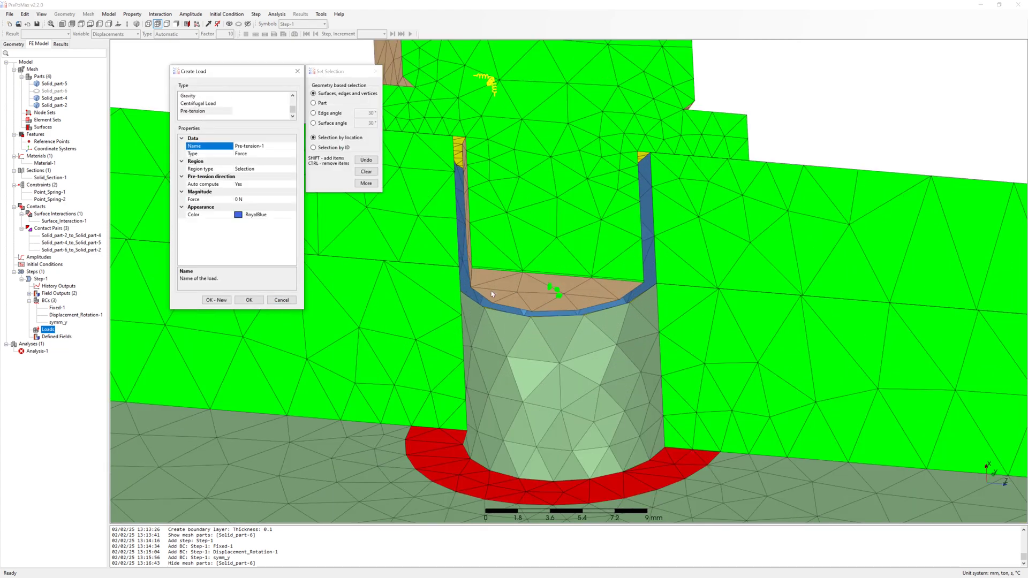
left_click(500, 289)
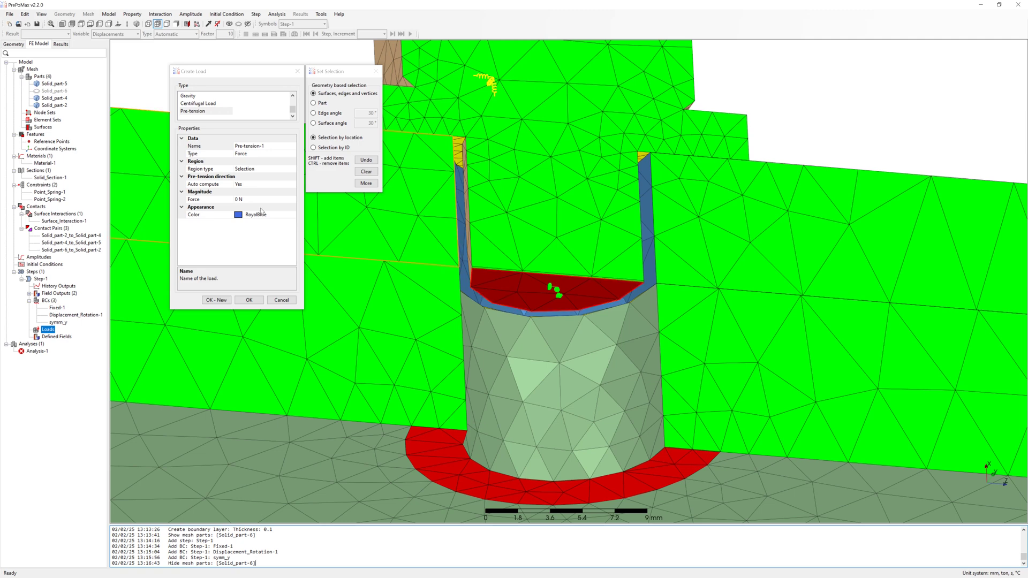
- Keep the pre-tension type as Force with the direction computed automatically, set the force to 12000 N and create the load
left_click(241, 153)
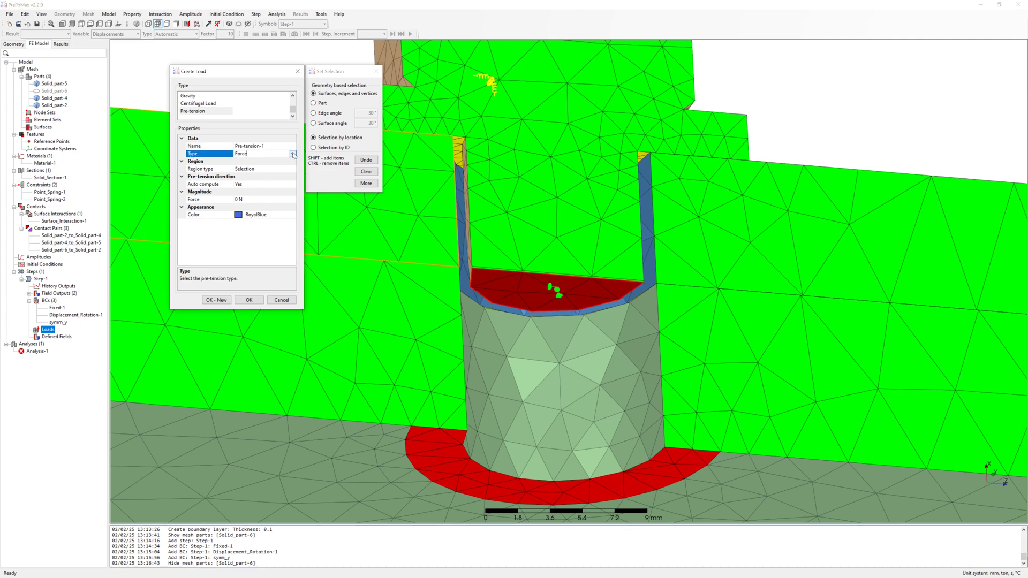
left_click(292, 154)
left_click(292, 154)
left_click(228, 183)
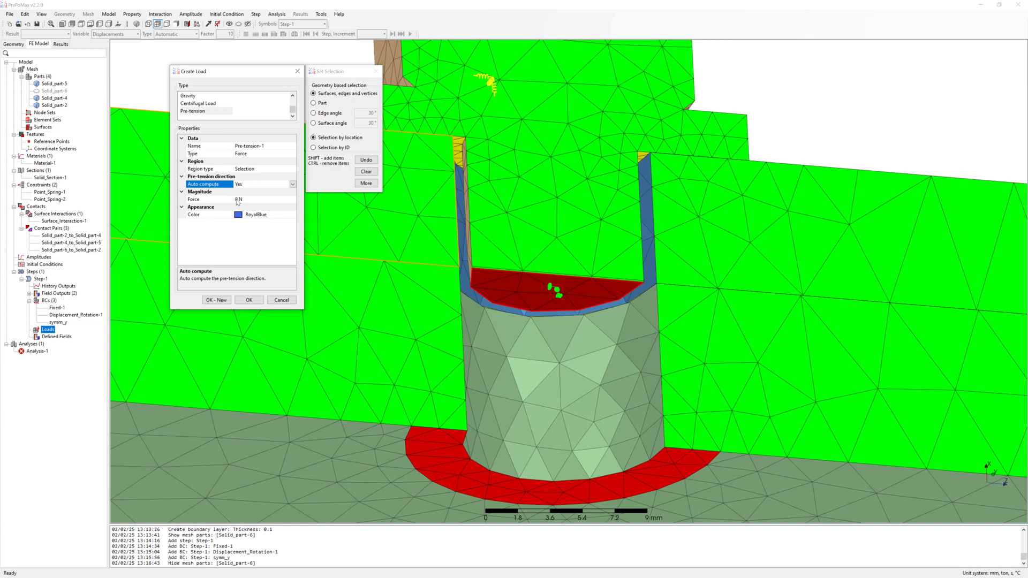
left_click(237, 200)
type("1200")
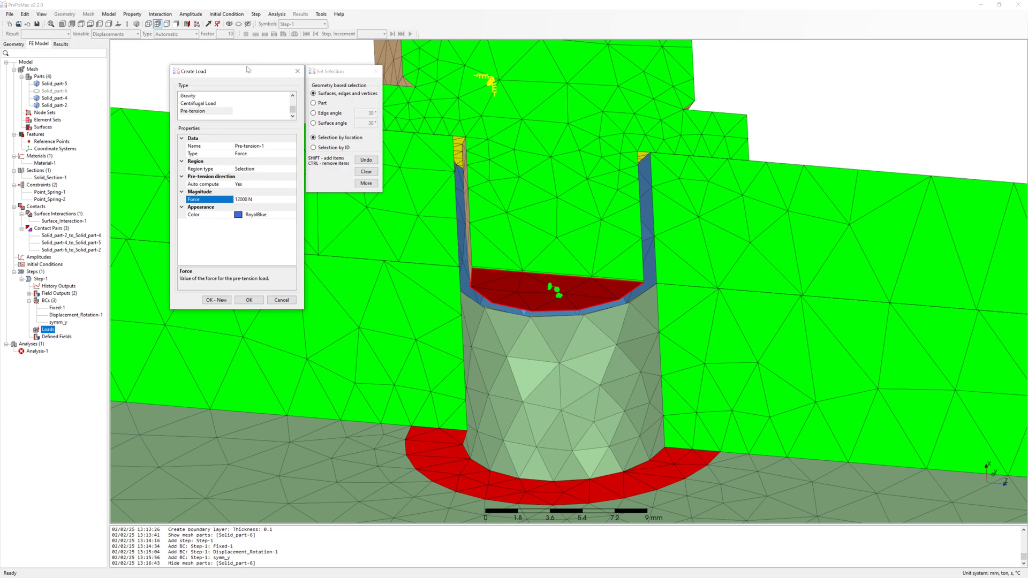
left_click(249, 299)
- Show the hidden lower bolt half Solid_part-6 again
scroll(566, 246, "down", 5)
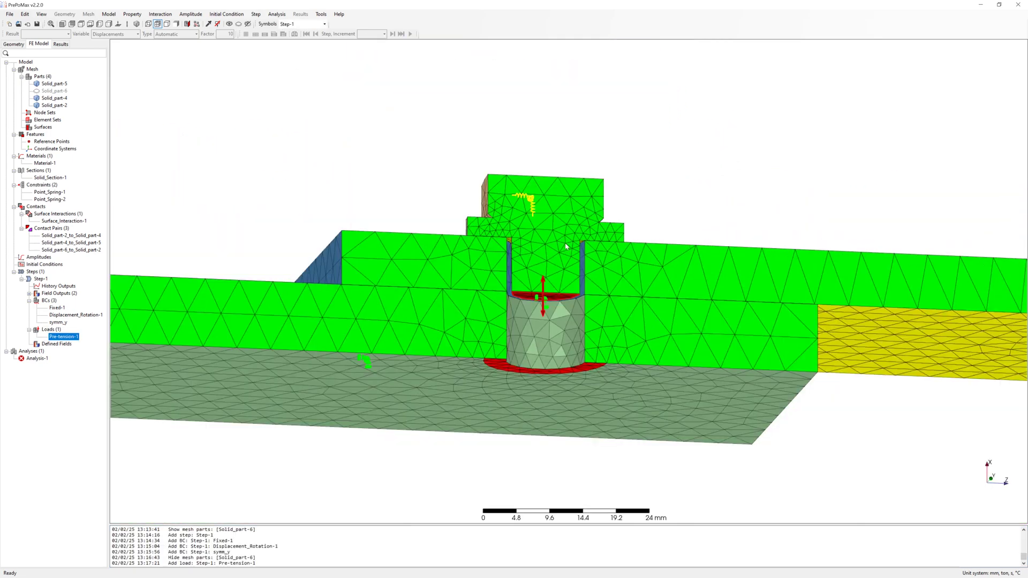
scroll(565, 246, "down", 2)
middle_click_drag(565, 247, 579, 279)
right_click(67, 92)
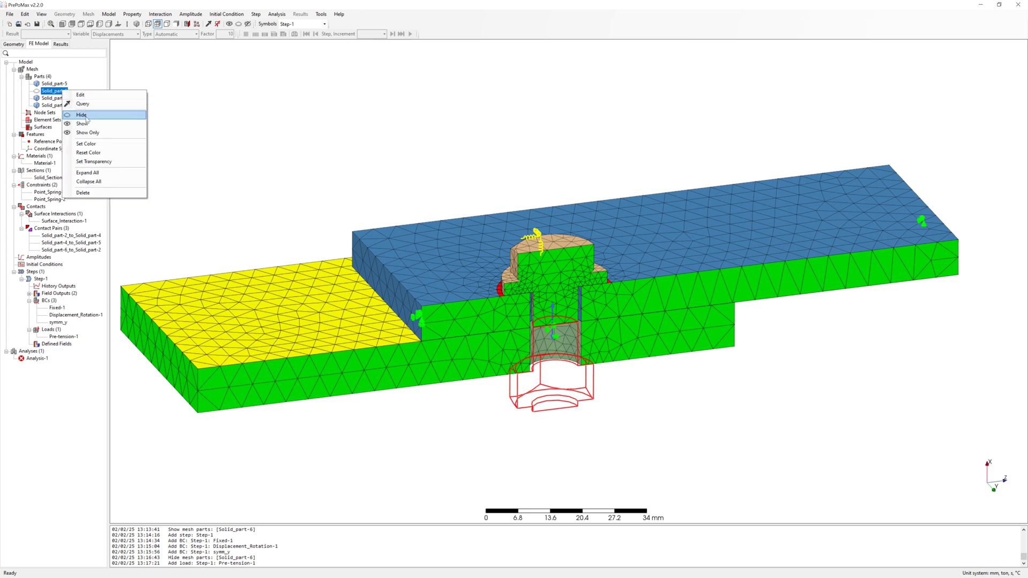
left_click(86, 127)
middle_click_drag(288, 136, 381, 112)
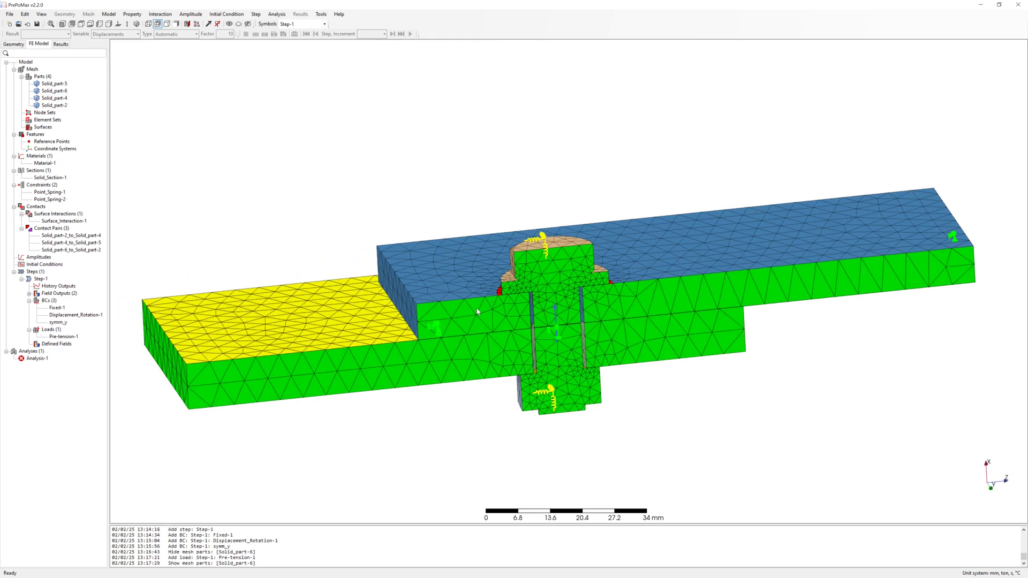
scroll(498, 316, "up", 4)
scroll(632, 331, "down", 6)
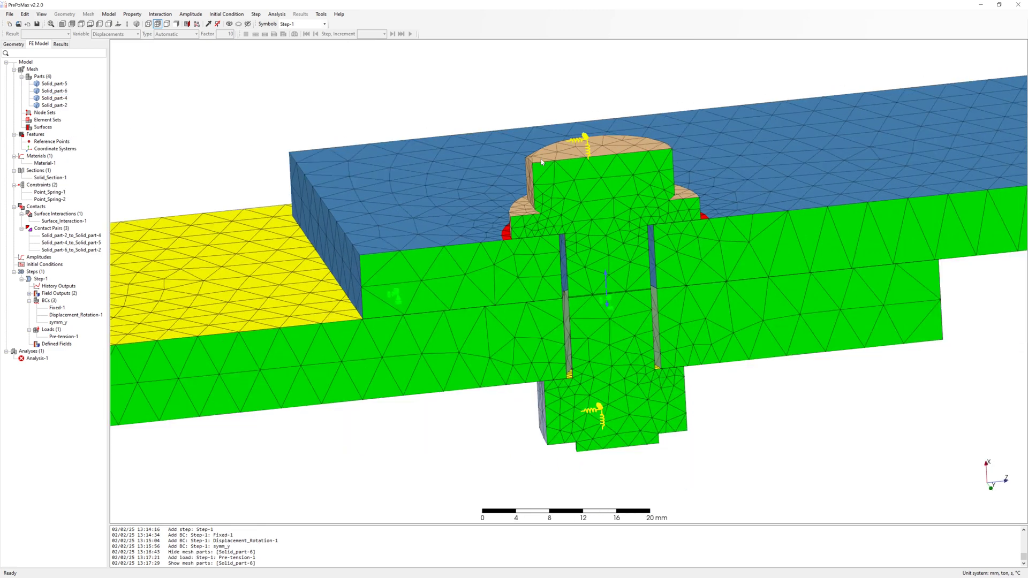
middle_click_drag(567, 206, 569, 296, "shift")
middle_click_drag(561, 187, 558, 187)
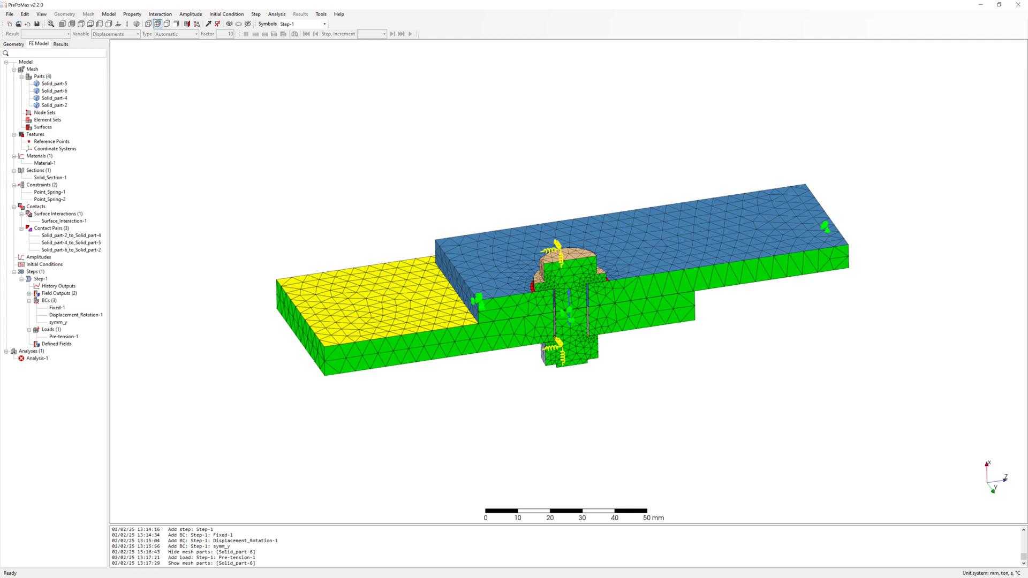
- Duplicate Step-1 to add a second analysis step with the same boundary conditions and load
left_click(40, 280)
right_click(42, 281)
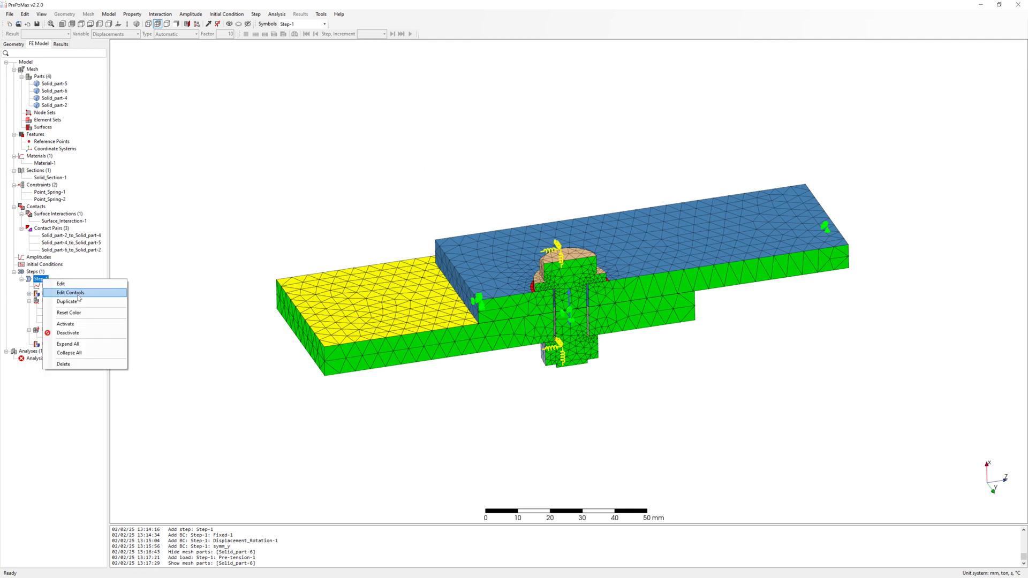
left_click(75, 307)
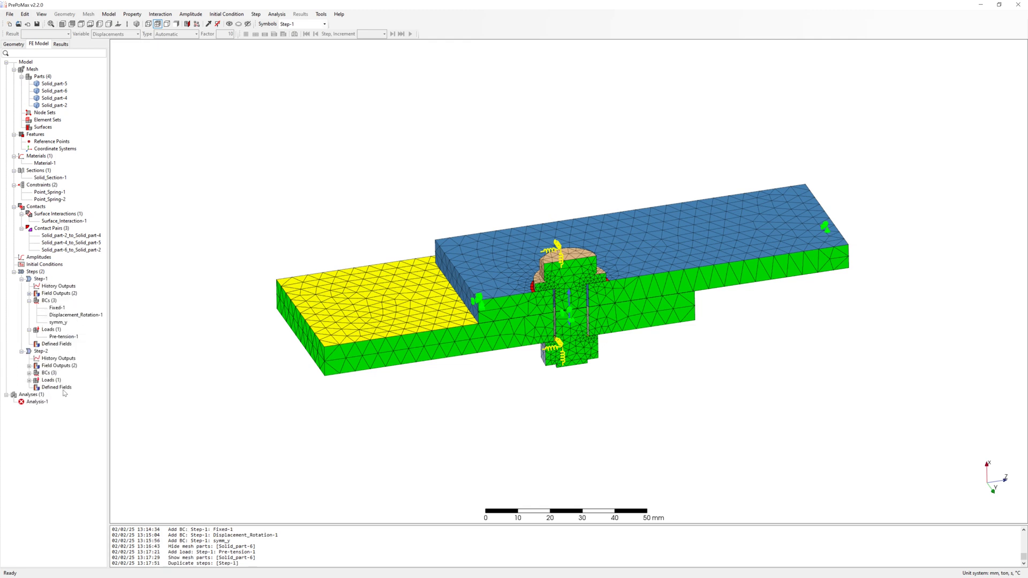
- Edit the Displacement_Rotation-1 boundary condition of Step-2 and set U2 and U3 to Unconstrained
left_click(29, 372)
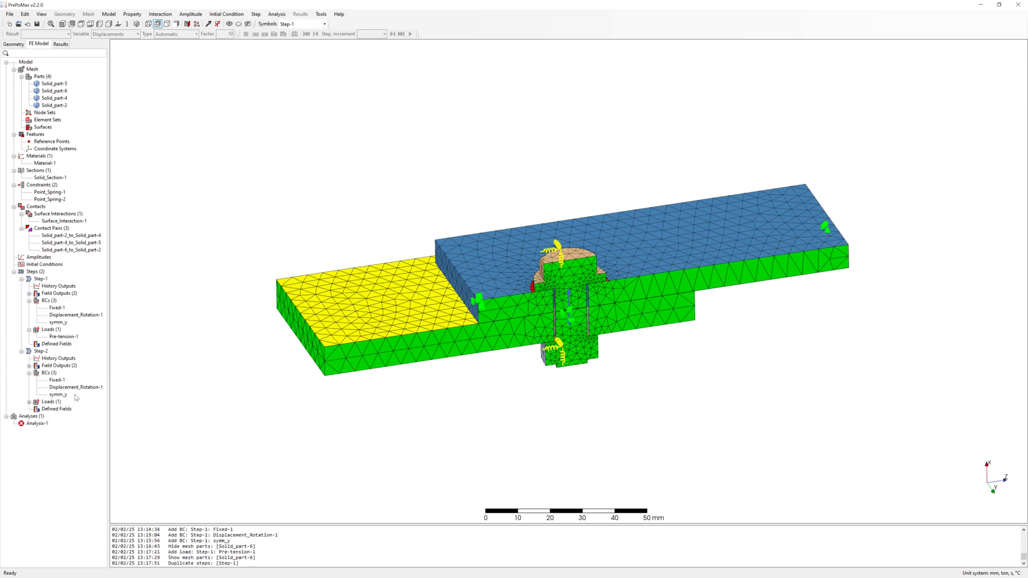
left_click(74, 389)
double_click(73, 390)
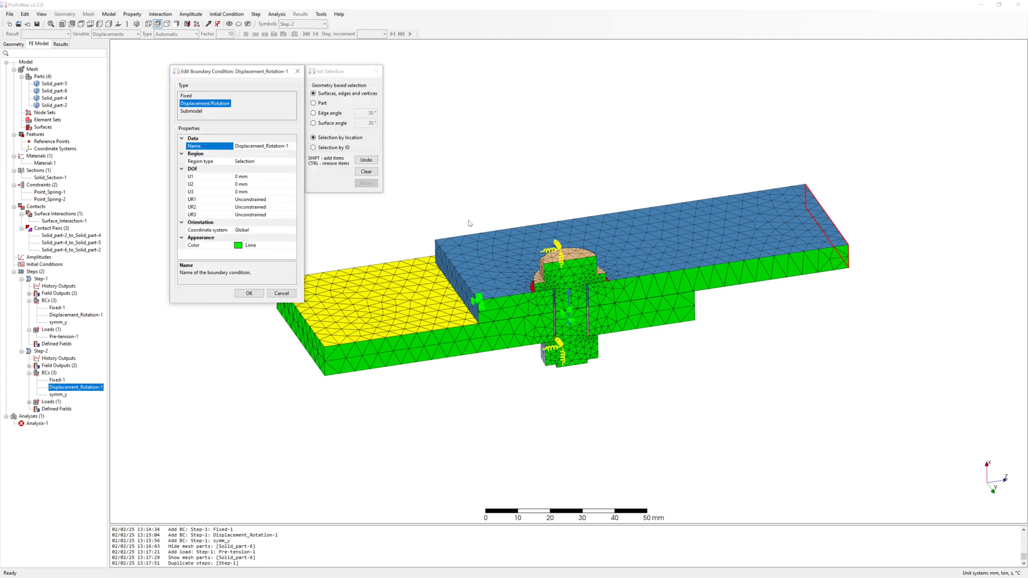
left_click(271, 185)
left_click(293, 185)
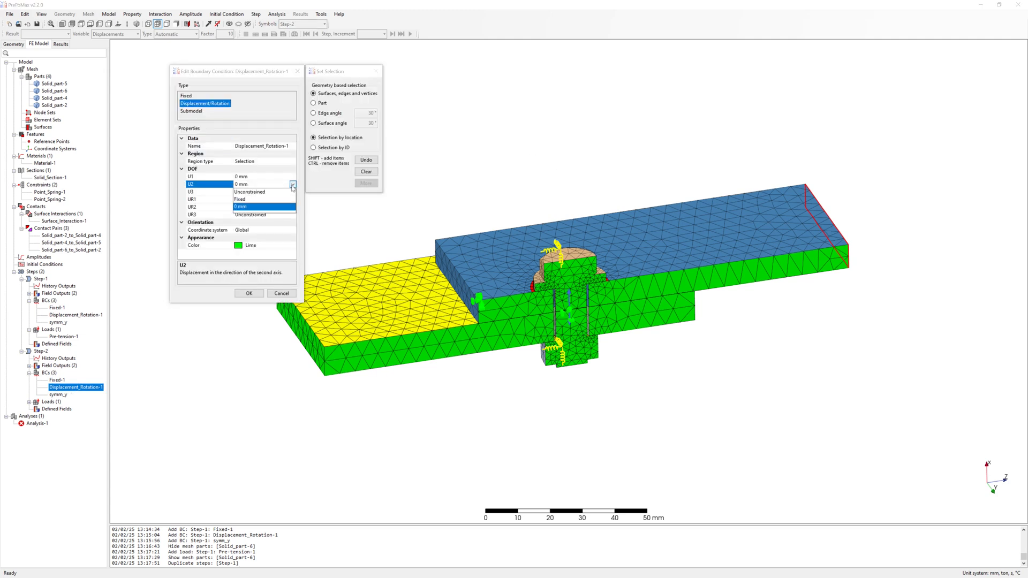
left_click(250, 192)
left_click(265, 192)
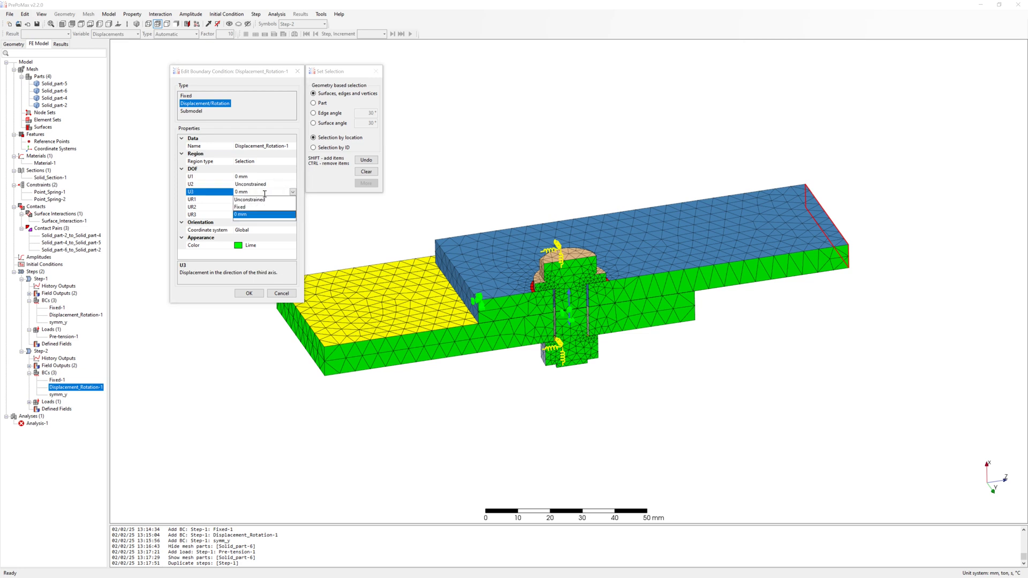
left_click(250, 200)
- Replace the U1 displacement value of Step-2's Displacement_Rotation-1 and apply the boundary condition edit
left_click(258, 178)
left_click(238, 177)
key("BackSpace")
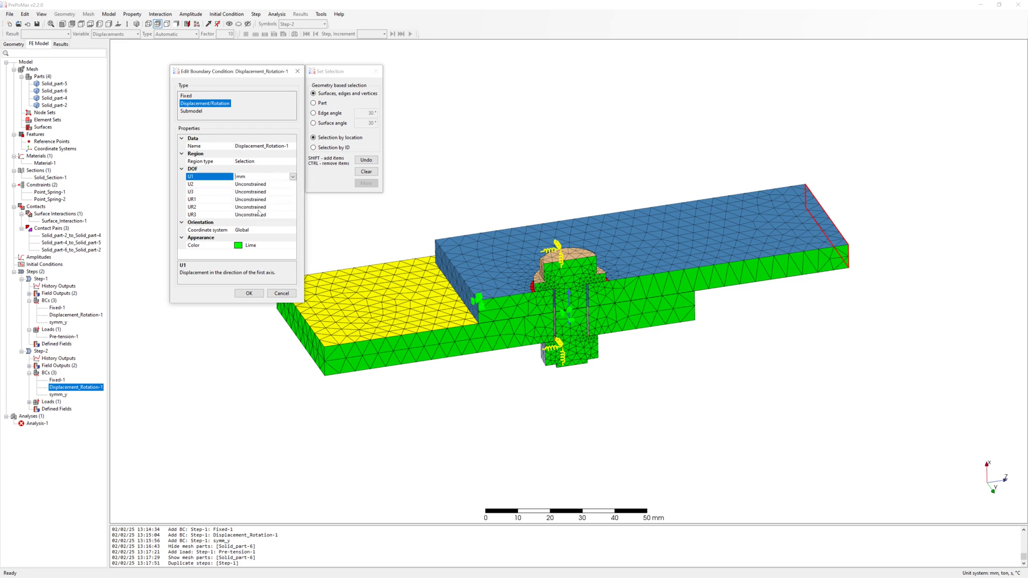
left_click(249, 293)
left_click_drag(293, 369, 301, 338)
middle_click_drag(300, 338, 314, 342)
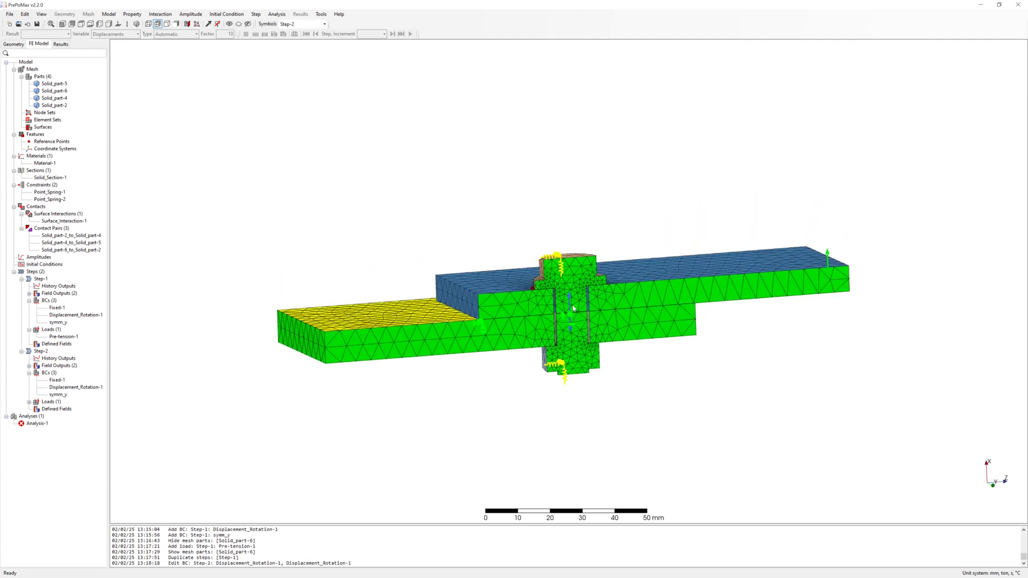
left_click_drag(664, 193, 423, 225)
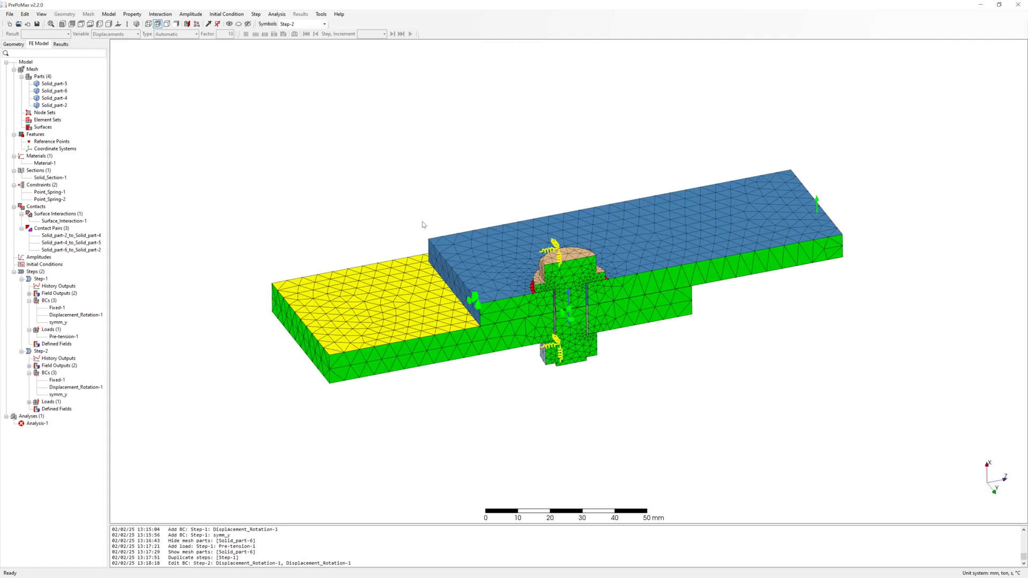
- Rename the analysis Analysis-1 as bolt_connection
right_click(43, 424)
left_click(57, 431)
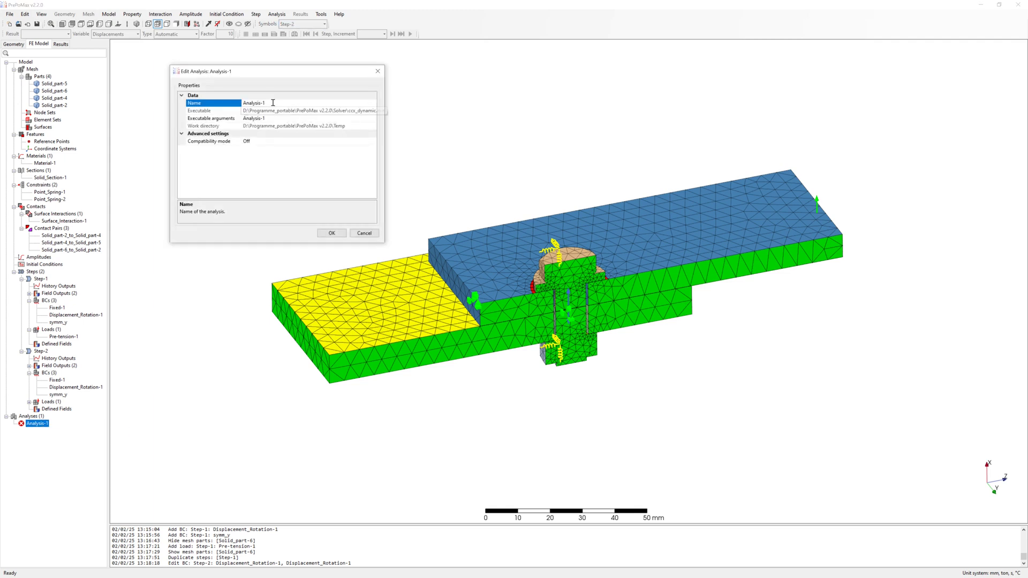
type("bolt_connection")
left_click(332, 233)
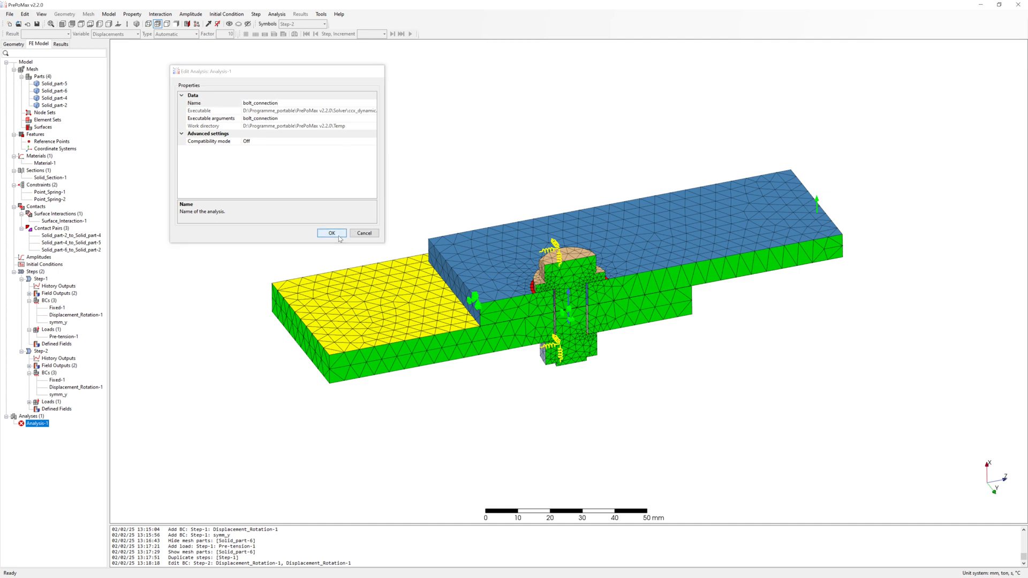
- Save the model as bolt_connection_01 in the TEMP folder inside baer-engineering
left_click(8, 14)
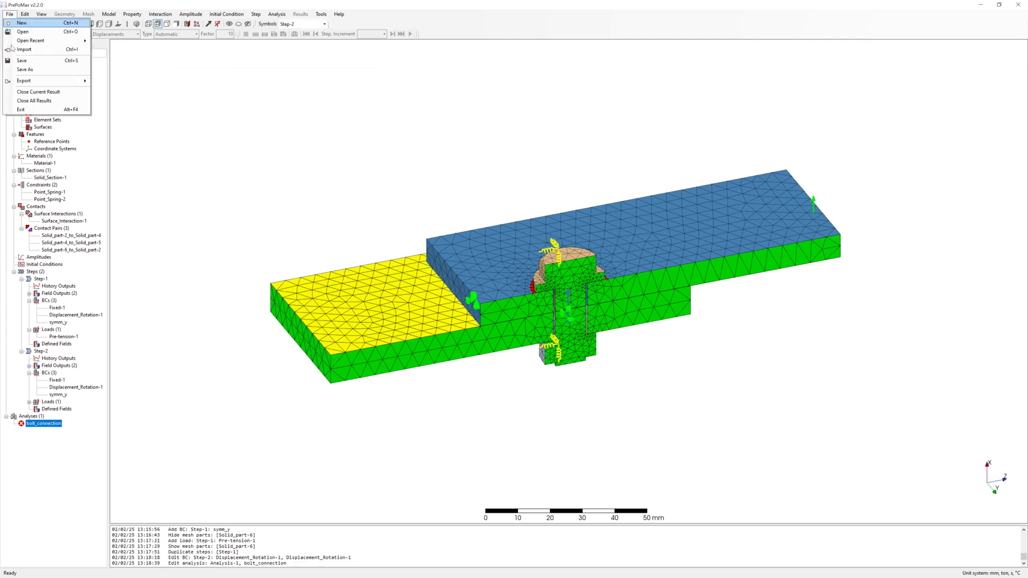
left_click(29, 70)
left_click(466, 293)
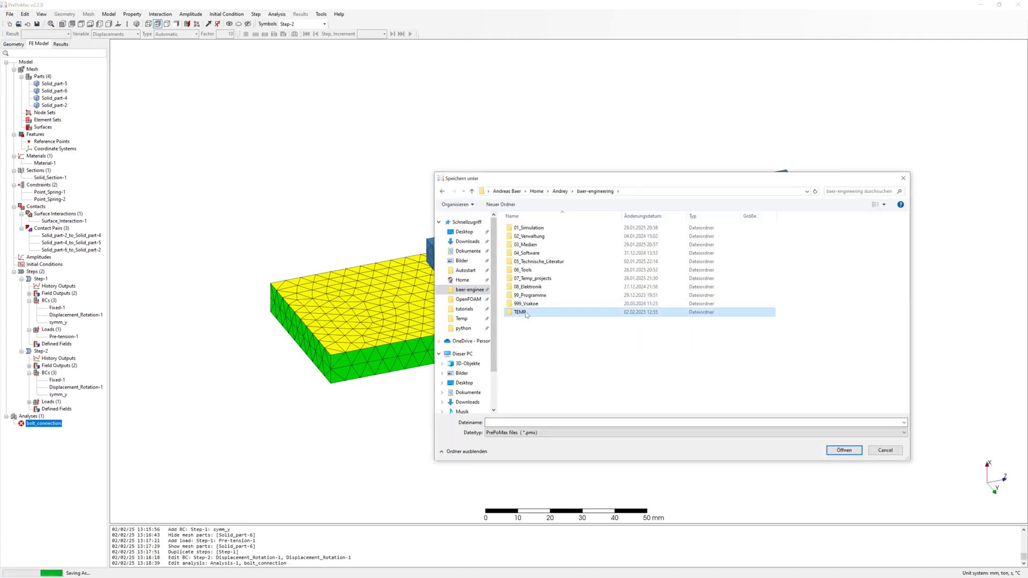
double_click(526, 313)
left_click(528, 421)
type("bolt_connection_01")
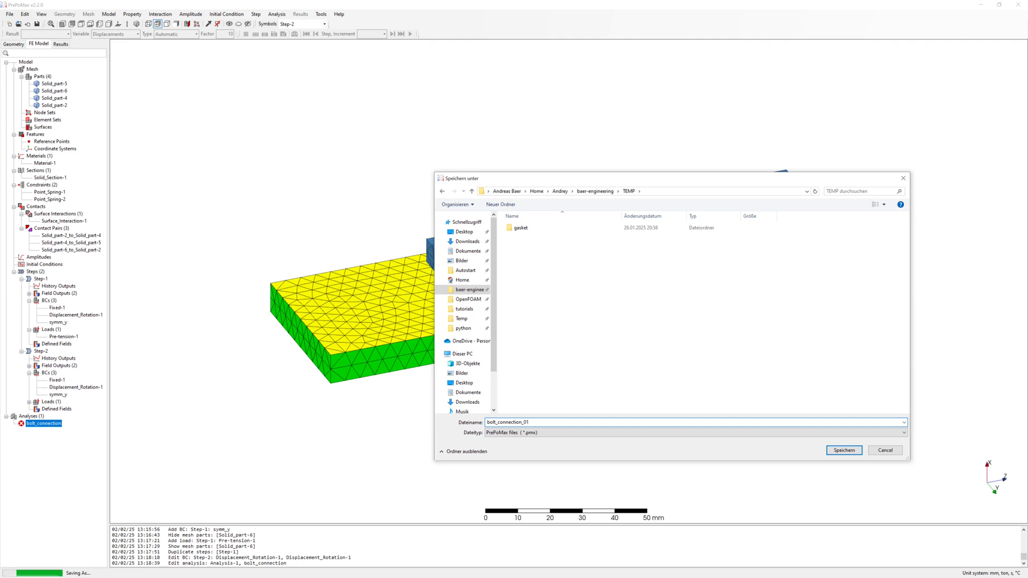
left_click(844, 450)
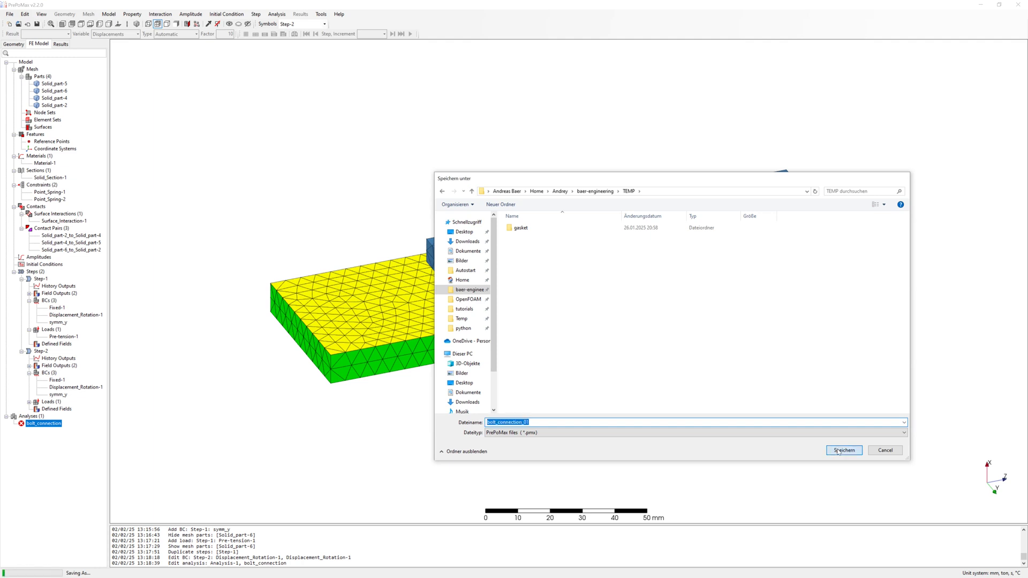
- Run the bolt_connection analysis and check the last increments of steps 1 and 2 in its job status summary
right_click(41, 424)
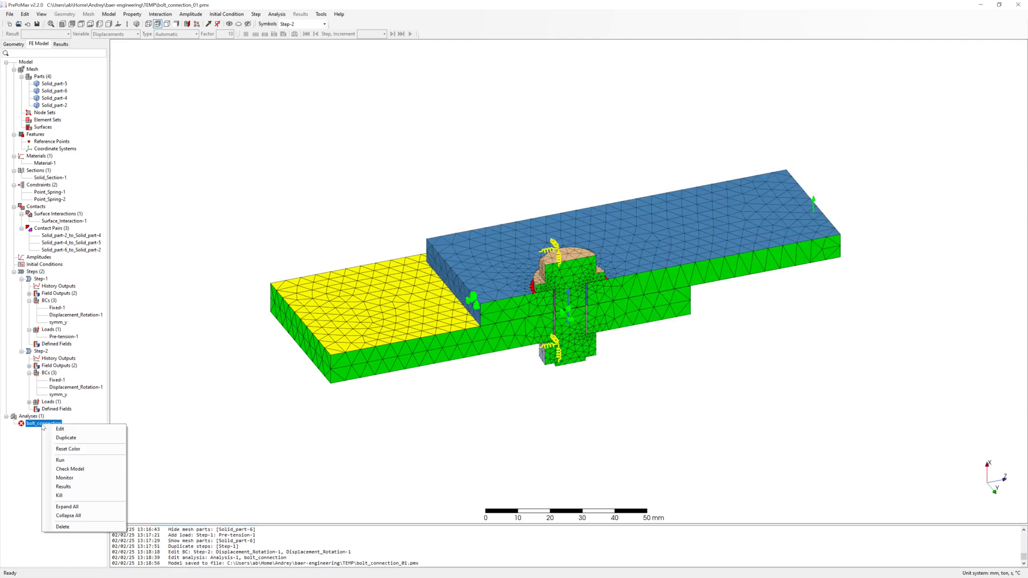
left_click(77, 464)
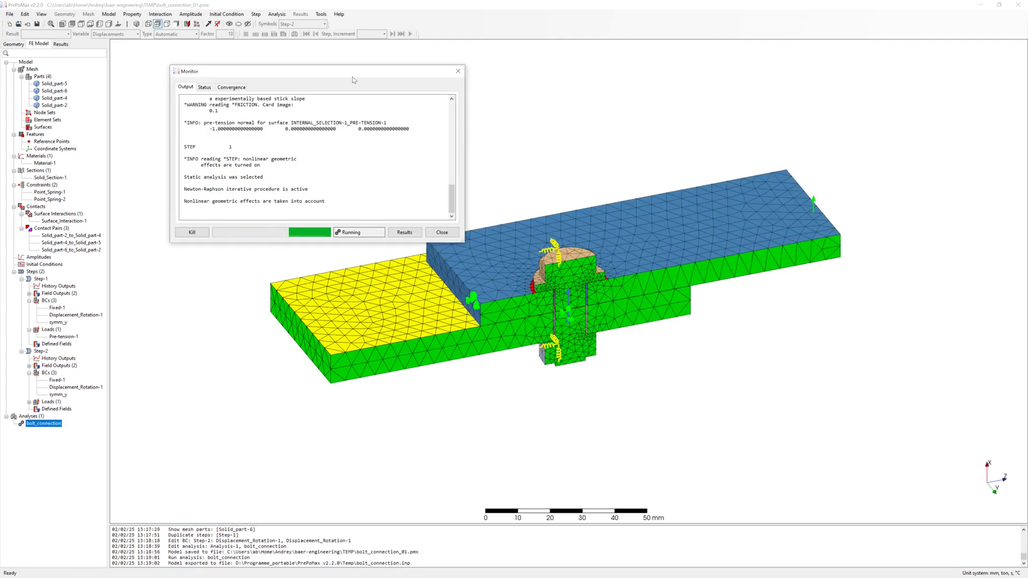
left_click_drag(308, 69, 289, 62)
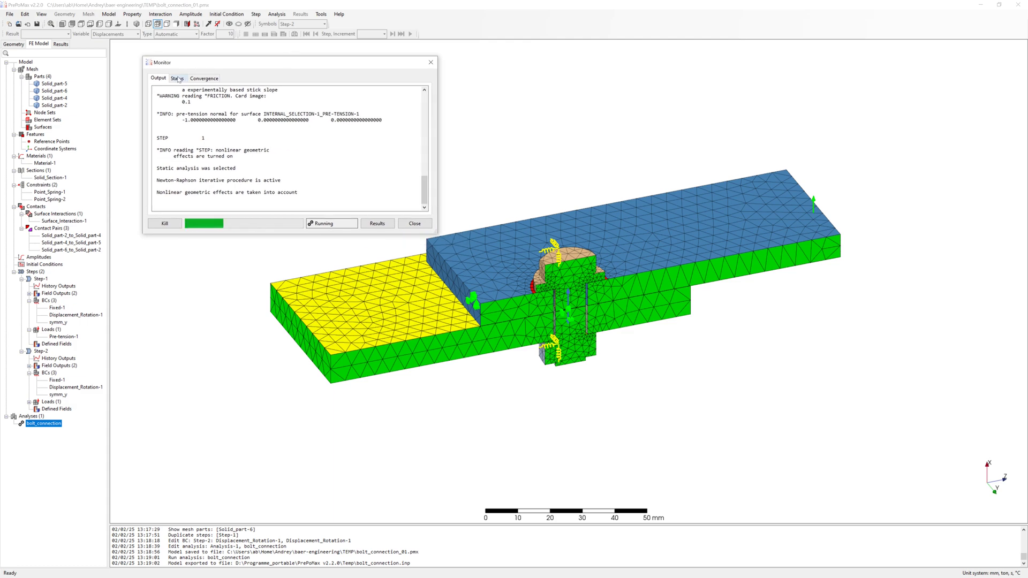
left_click(178, 79)
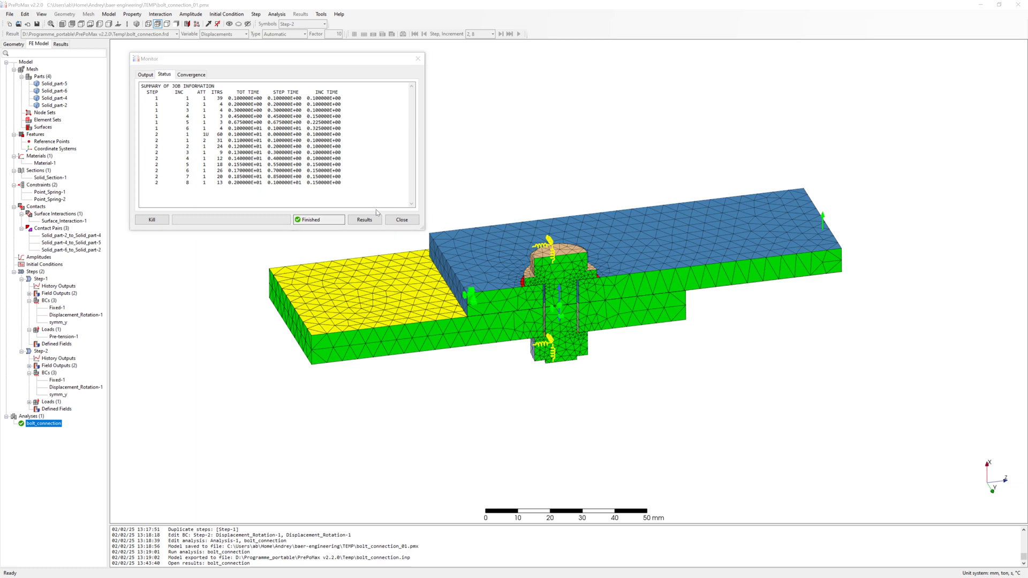
double_click(155, 128)
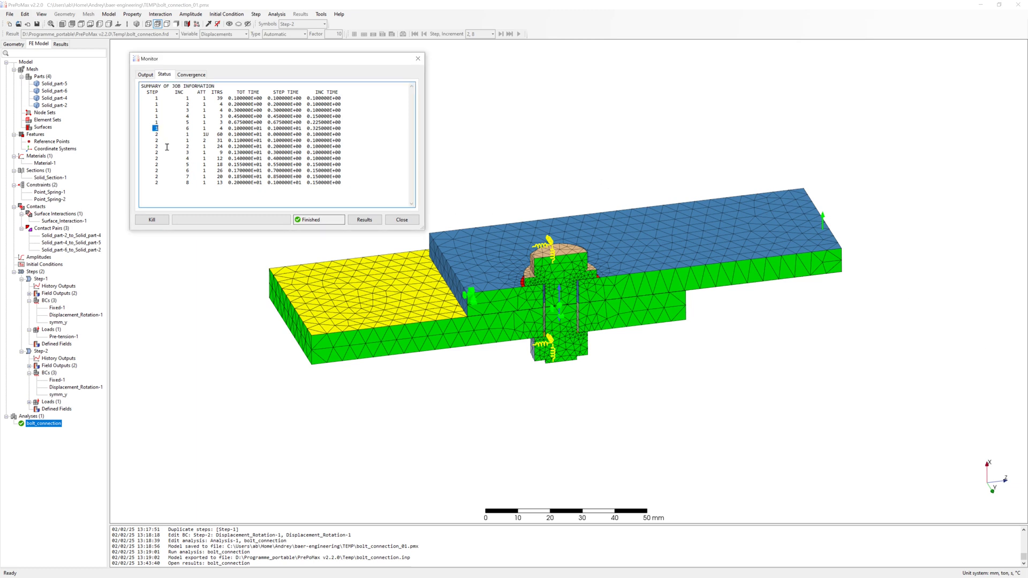
double_click(157, 183)
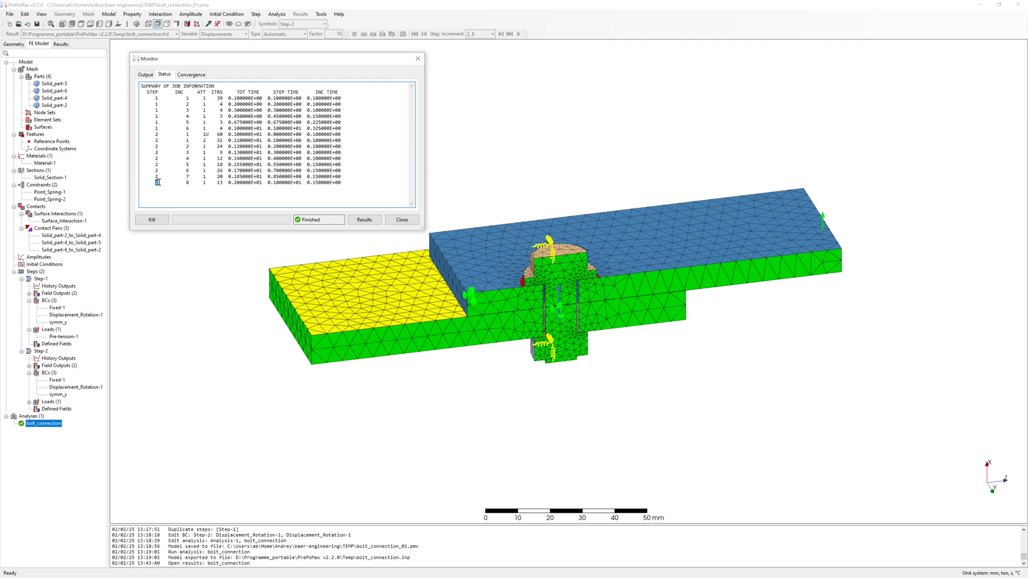
- Open the results of the finished analysis and set the deformation type to Automatic x 0.5
left_click(364, 220)
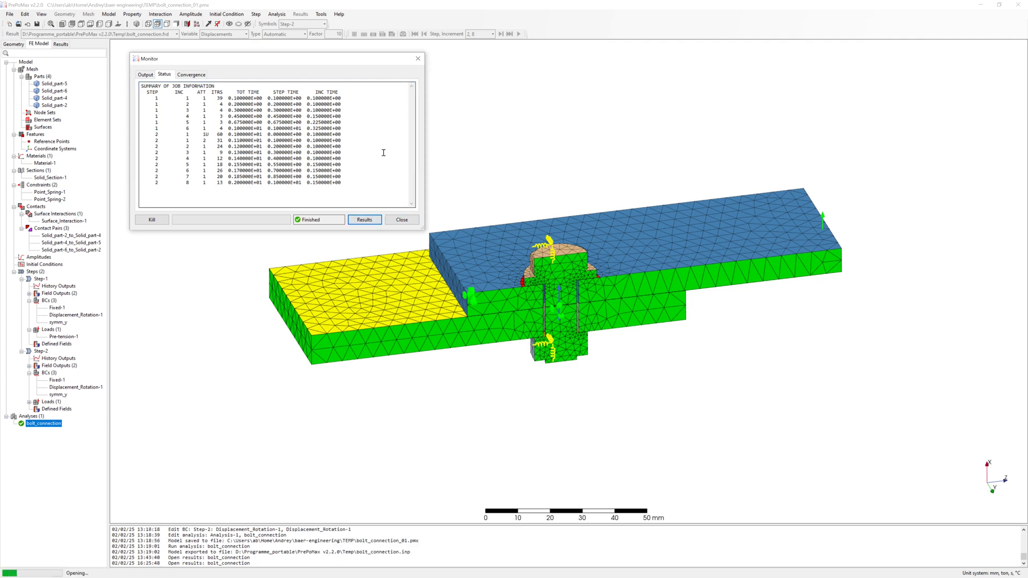
middle_click_drag(464, 246, 445, 227)
left_click_drag(445, 227, 464, 241)
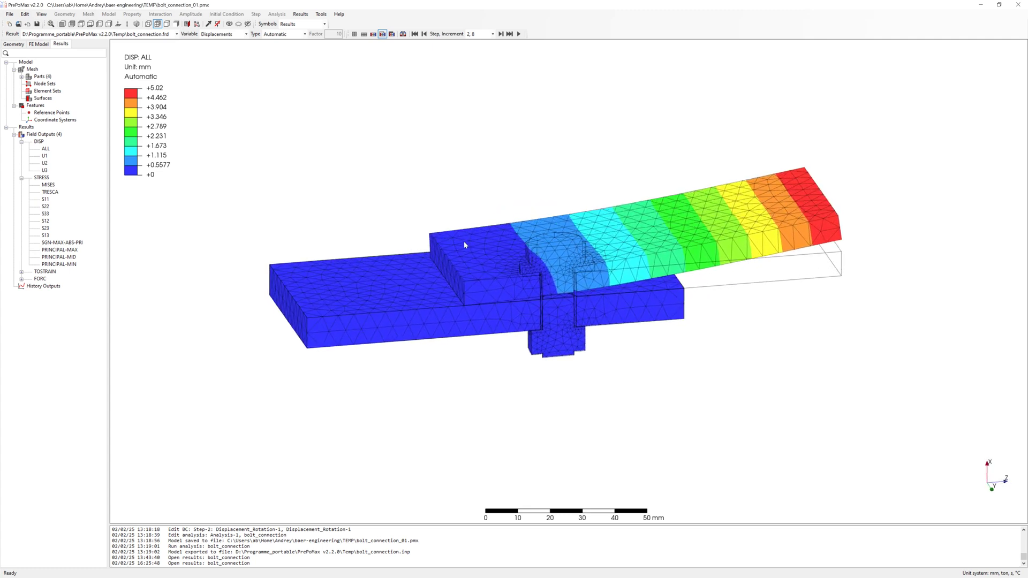
left_click(305, 34)
left_click(301, 67)
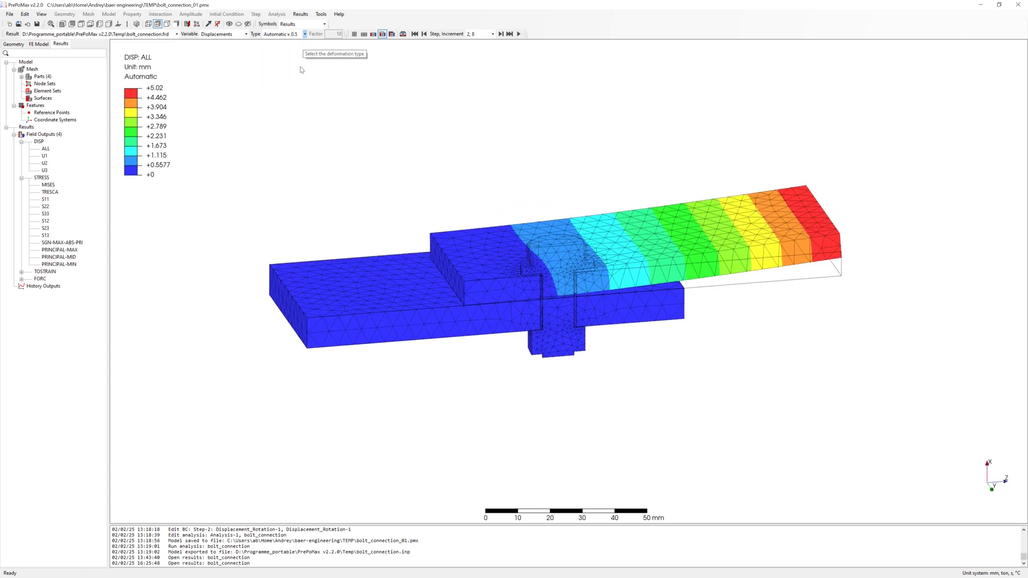
- Show the MISES stress and go through the increments from the initial state to increment 6 of step 1
left_click(48, 185)
mouse_move(363, 166)
left_mouse_down()
mouse_move(360, 207)
mouse_move(360, 179)
left_mouse_up()
left_click(415, 34)
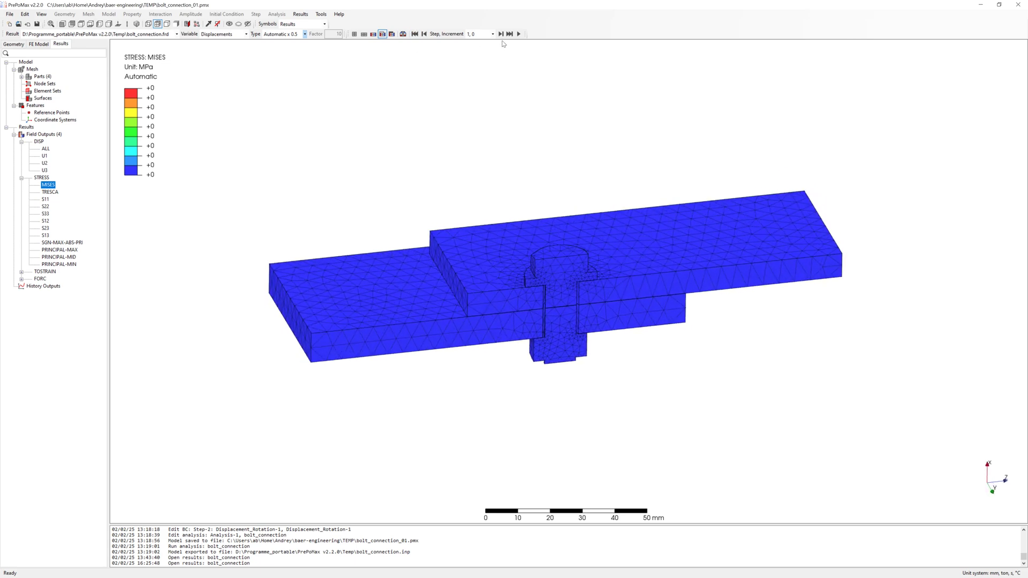
left_click(500, 34)
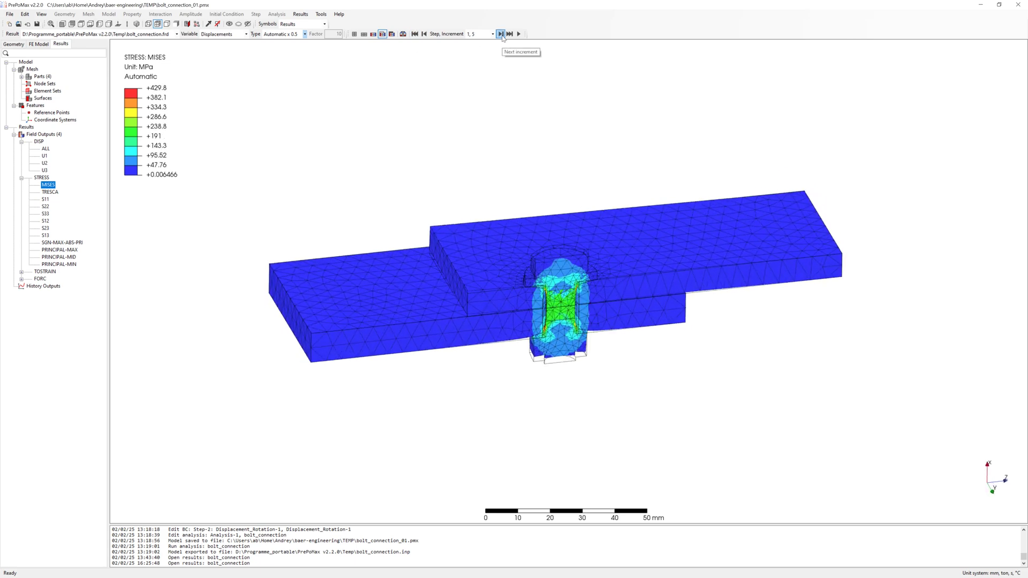
left_click(502, 35)
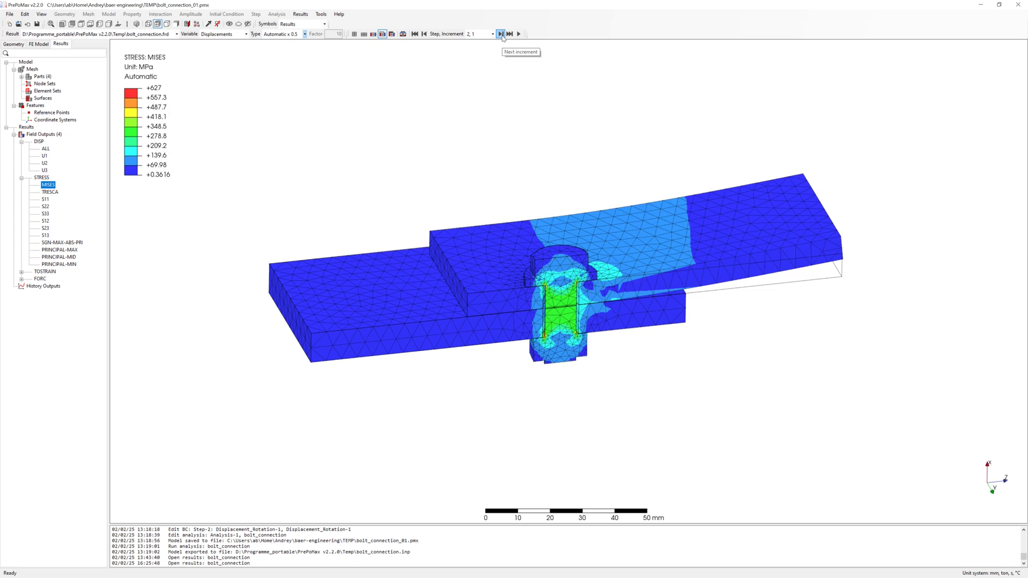
left_click(424, 34)
- Examine the bolt's cut section up close from the side and set the deformation type to True scale
middle_click_drag(462, 214, 462, 142)
scroll(528, 279, "down", 2)
scroll(540, 264, "up", 6)
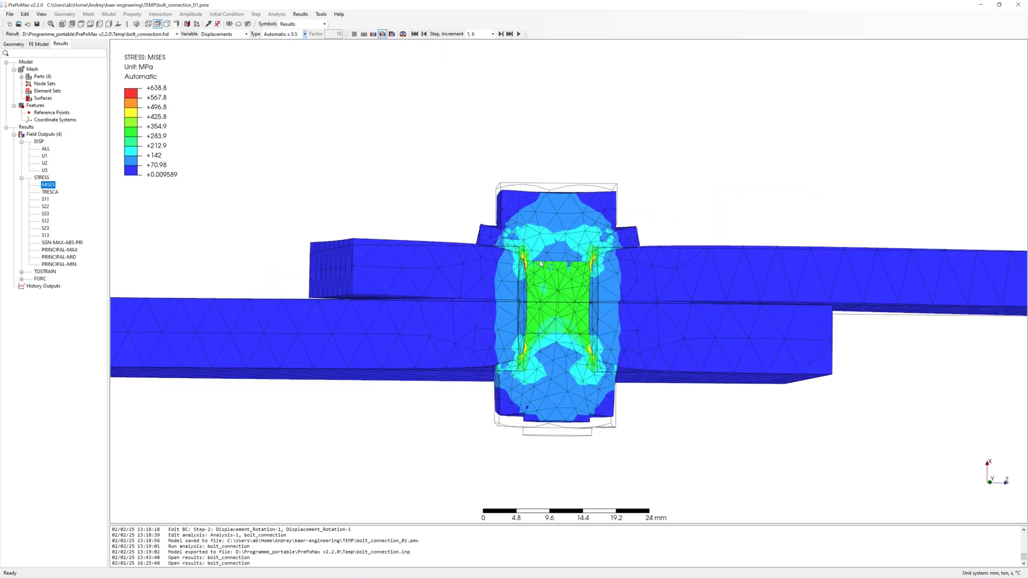
middle_click_drag(539, 263, 530, 262)
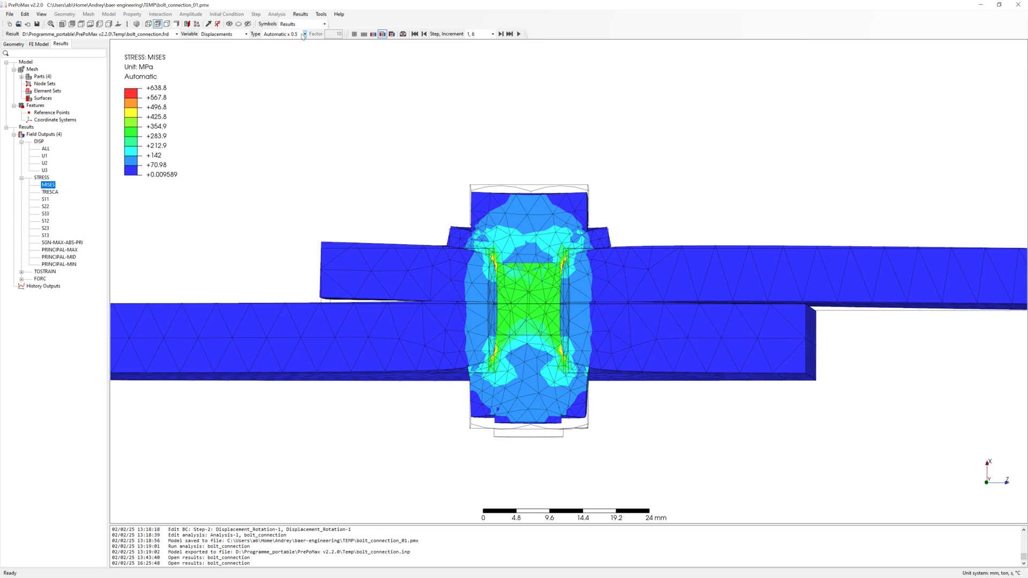
left_click(296, 48)
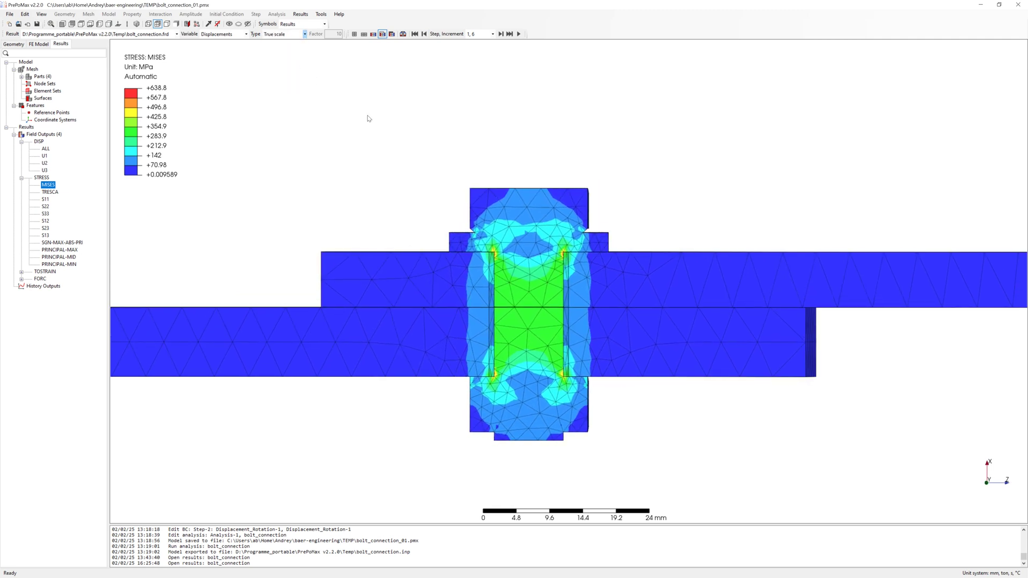
- Go through the MISES stress increments of step 2 up to increment 8 and inspect the deformed connection
left_click(499, 37)
left_click(499, 37)
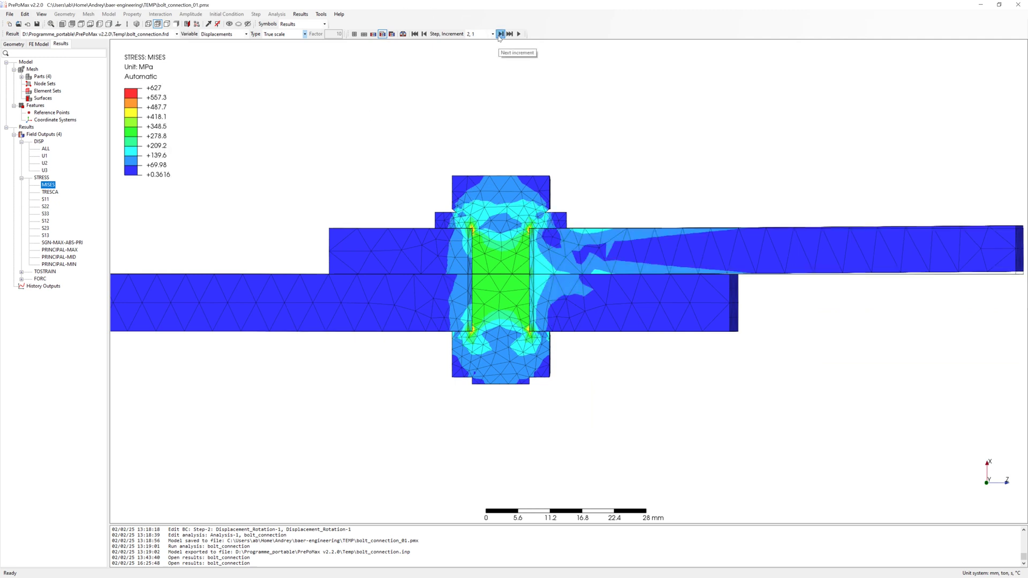
left_click(499, 38)
left_click(499, 38)
left_click(499, 37)
left_click(498, 37)
left_click(498, 38)
left_click(499, 37)
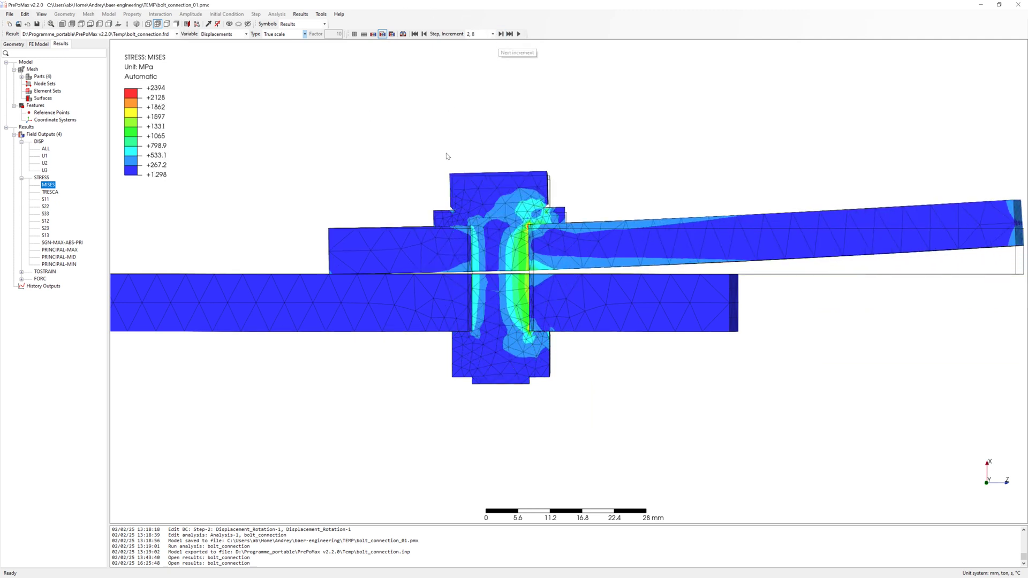
scroll(461, 178, "down", 4)
middle_click_drag(461, 179, 466, 214)
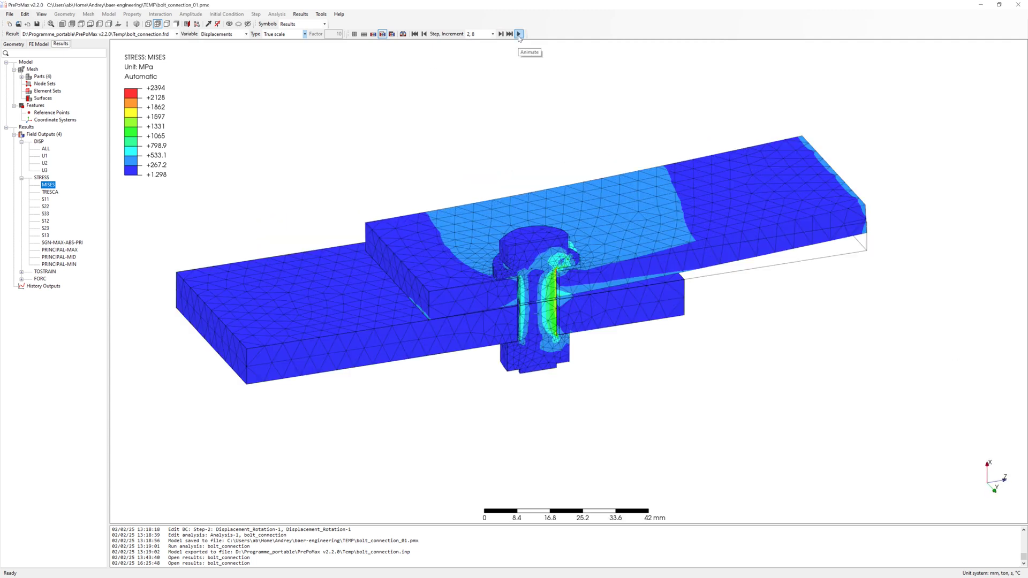
- Start the results animation, move its window clear of the stress legend and play it forward
left_click(519, 34)
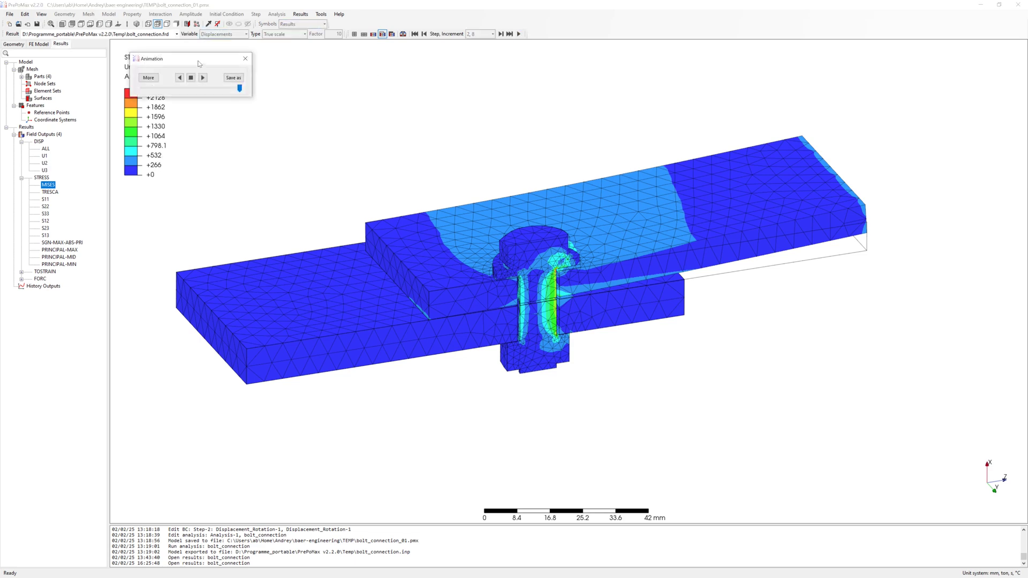
left_click_drag(198, 63, 272, 69)
left_click(273, 85)
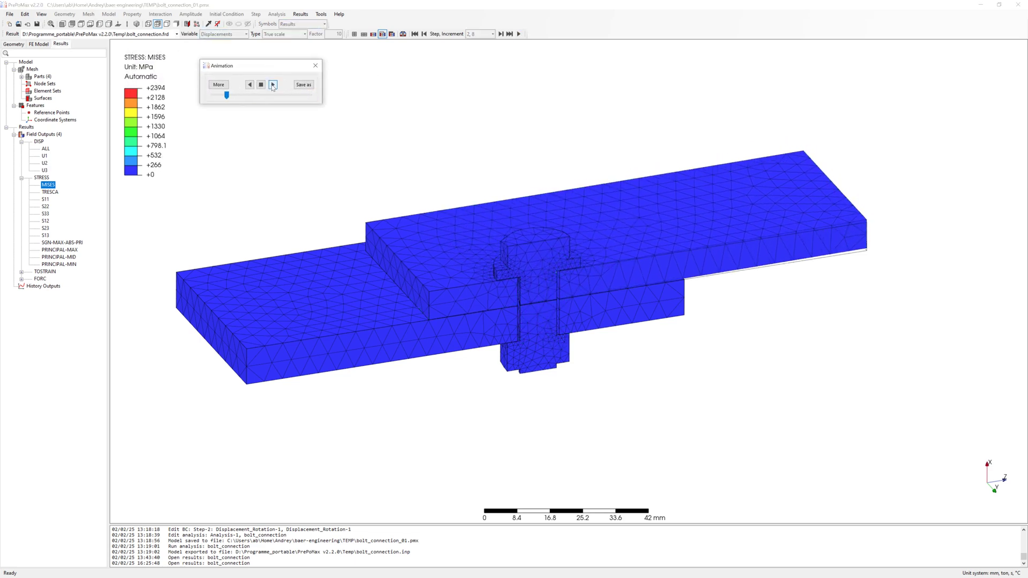